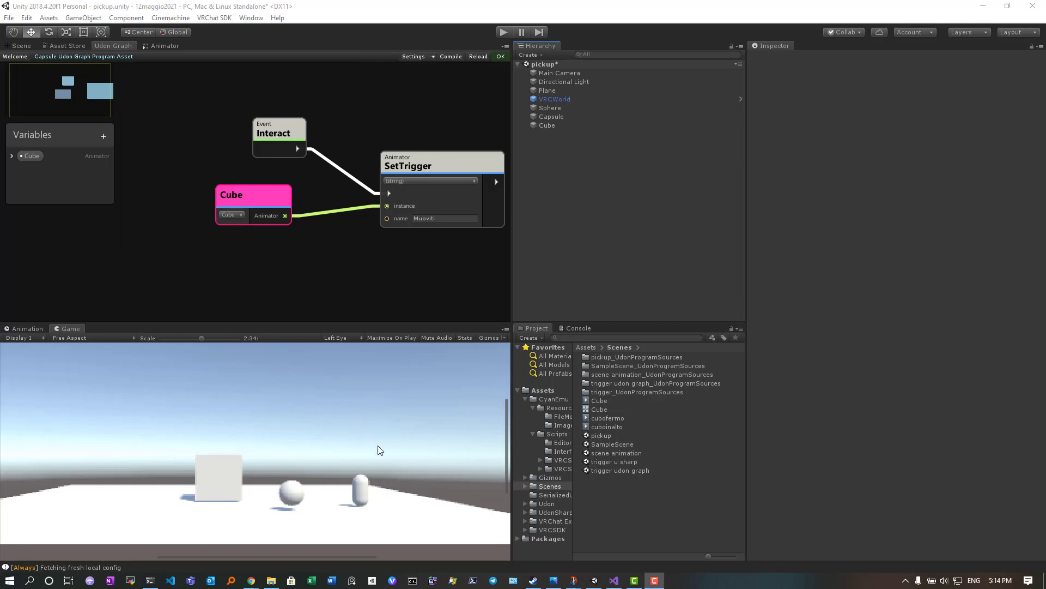
# - Run a quick Play-mode test as the first-person player, then stop Play mode
pyautogui.click(502, 32)
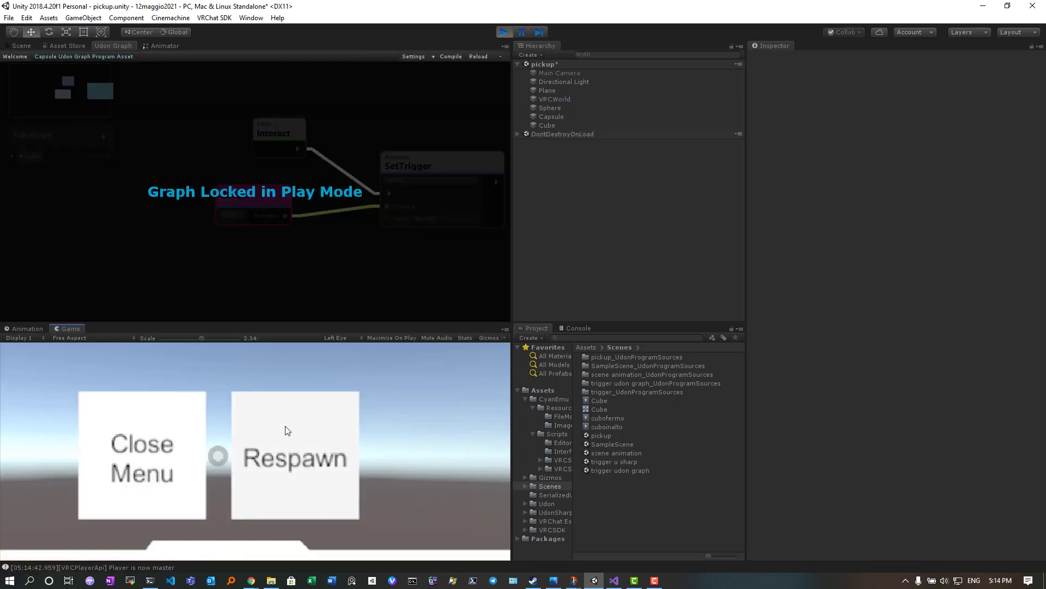
pyautogui.click(191, 450)
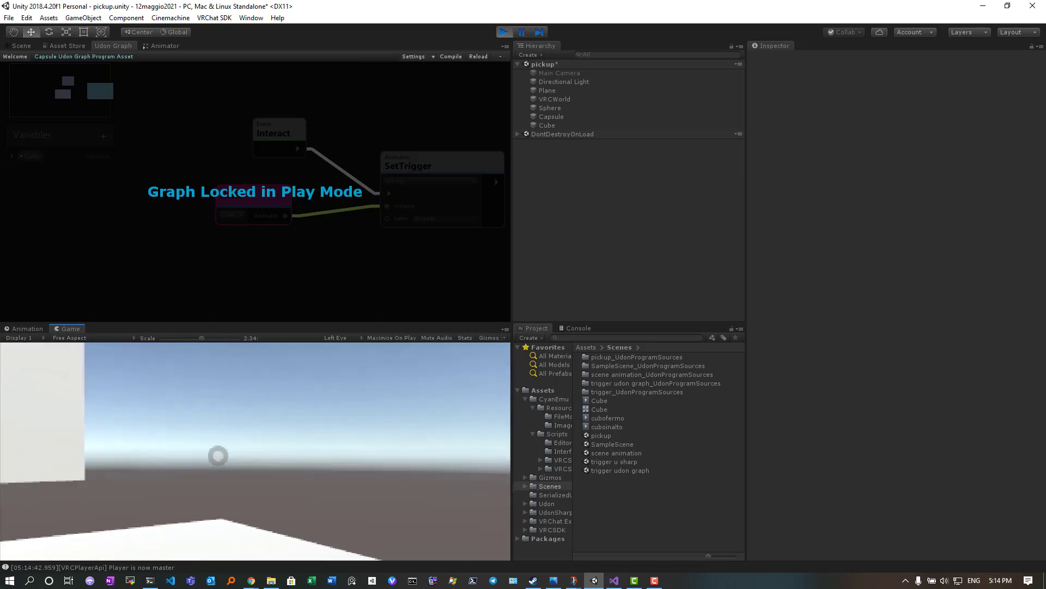
pyautogui.press('Escape')
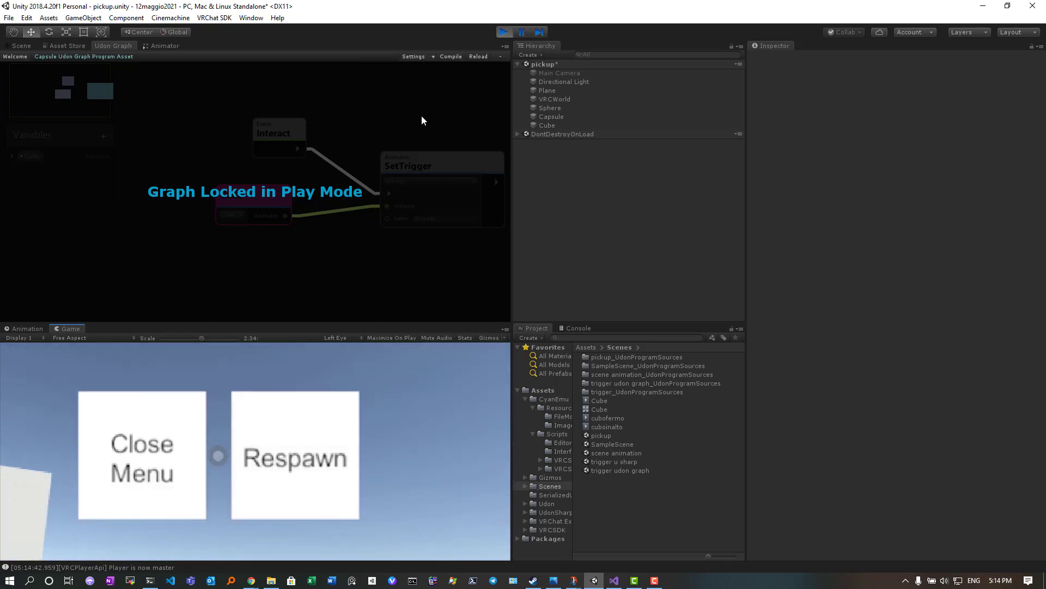
pyautogui.click(502, 32)
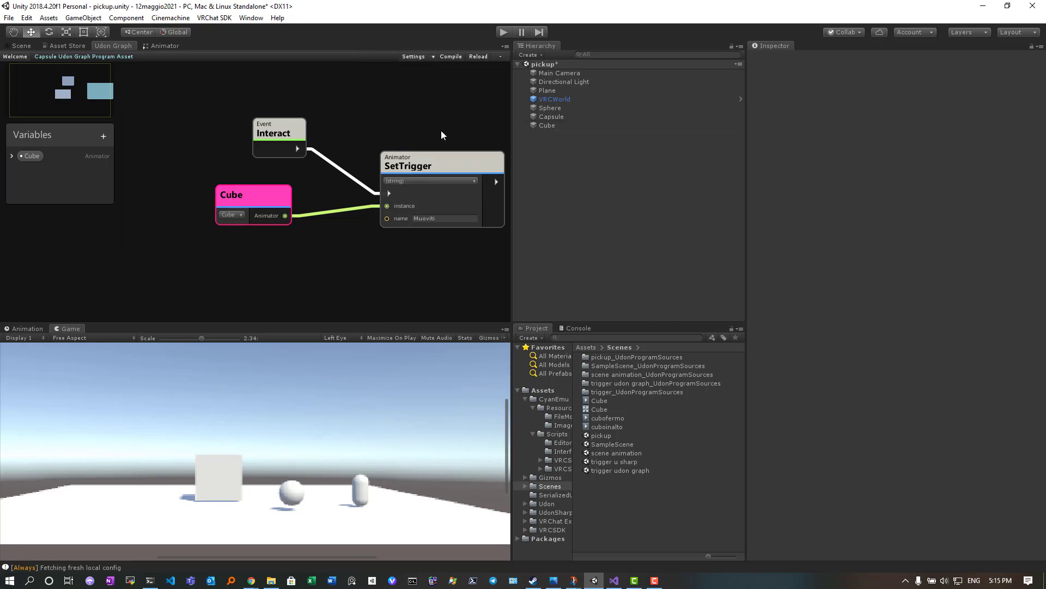
# - Add a 3D Cylinder to the scene from the Hierarchy context menu
pyautogui.click(22, 46)
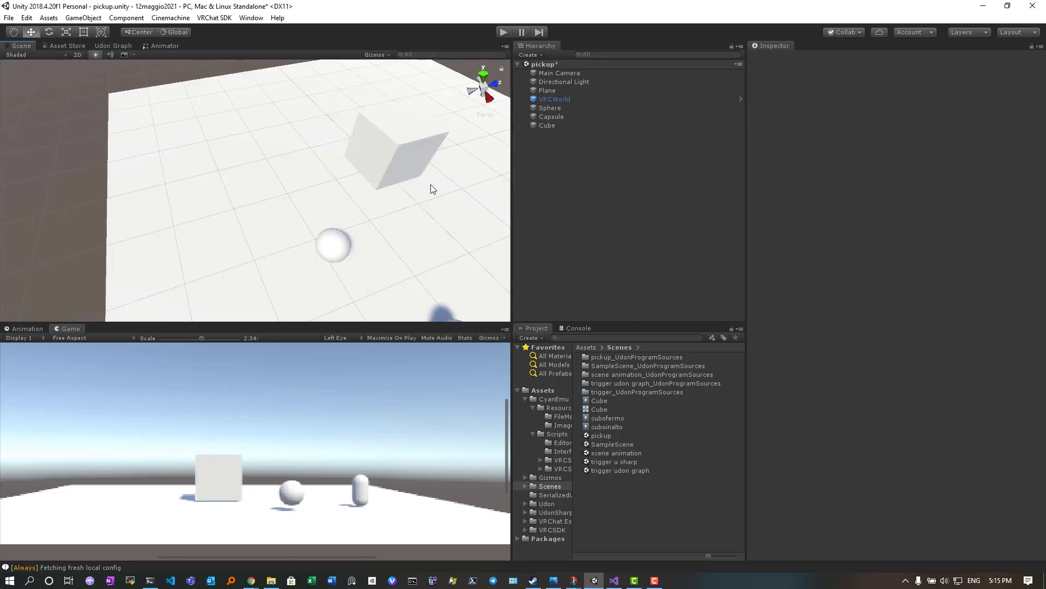
pyautogui.rightClick(546, 164)
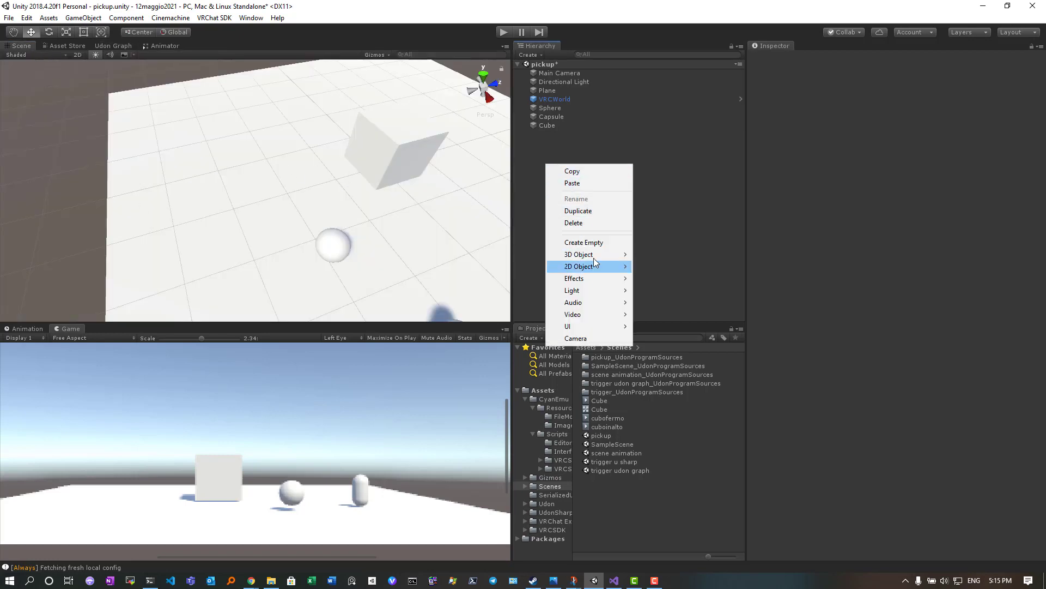
pyautogui.moveTo(606, 257)
pyautogui.click(661, 290)
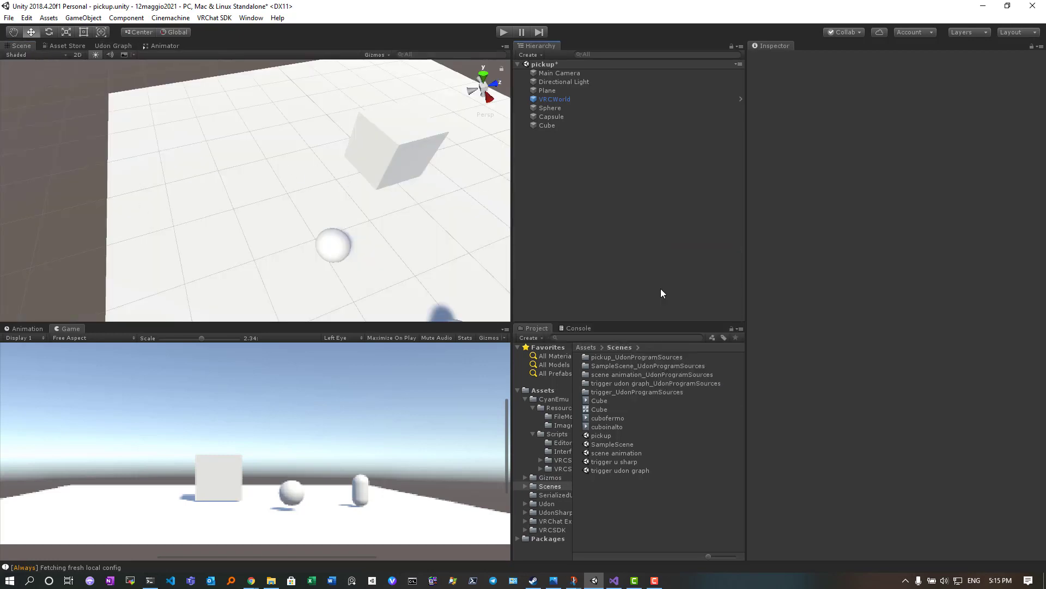
# - Shrink the cylinder to about 0.179 scale and move it beside the sphere at X 1.184, Z -1.276
pyautogui.click(66, 34)
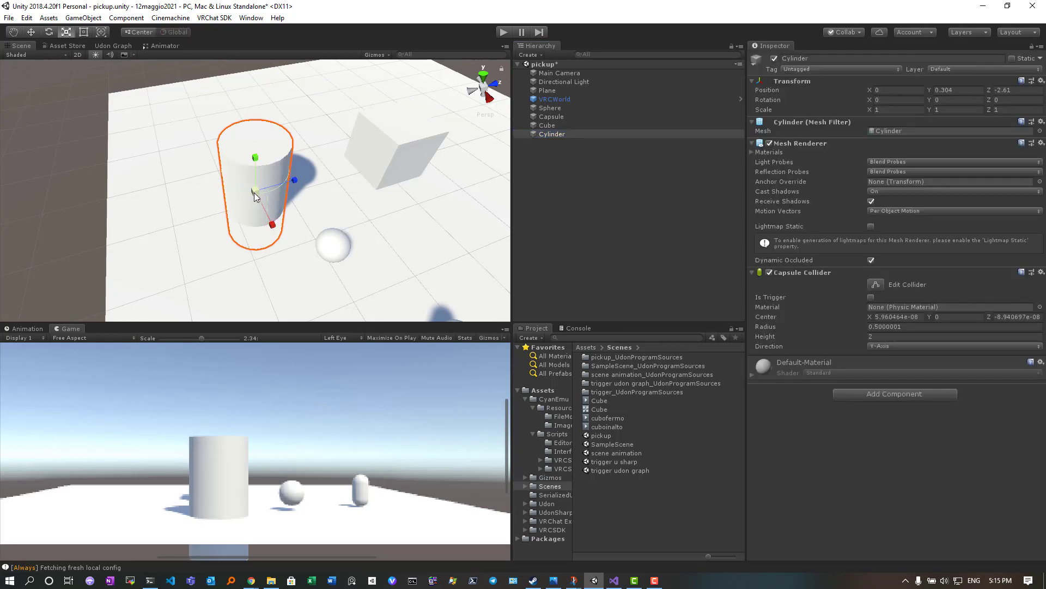
pyautogui.moveTo(254, 192); pyautogui.dragTo(254, 241)
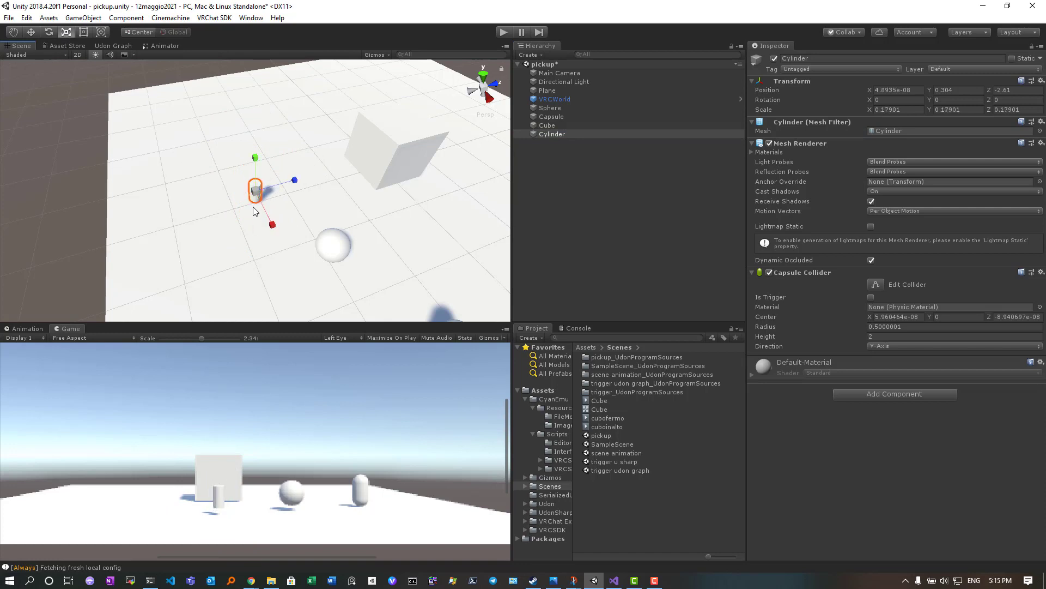
pyautogui.click(32, 30)
pyautogui.moveTo(260, 205)
pyautogui.mouseDown()
pyautogui.moveTo(432, 212)
pyautogui.moveTo(365, 231)
pyautogui.mouseUp()
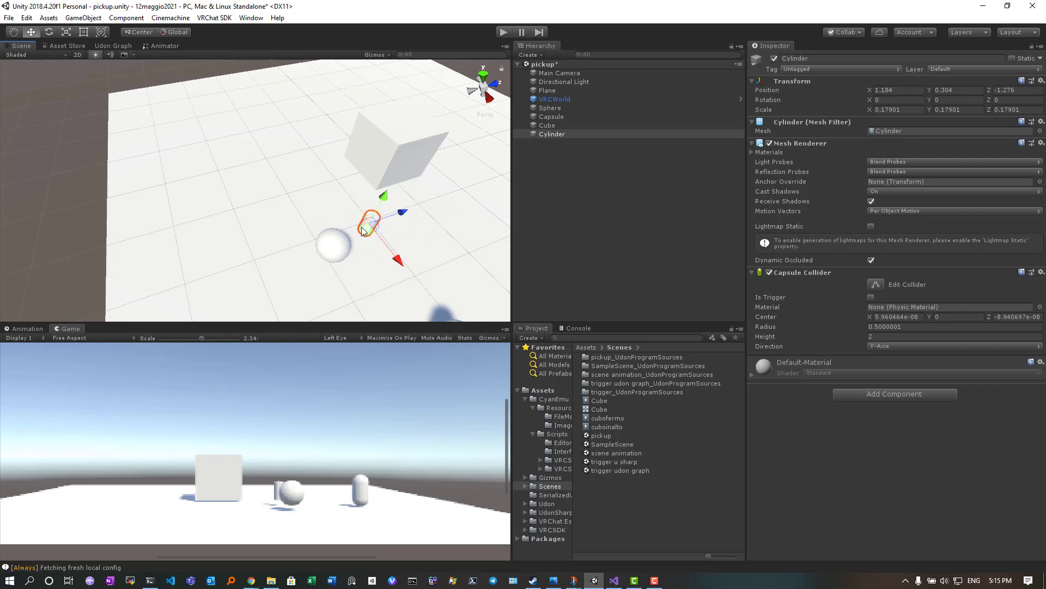
# - Add a VRC Pickup component (with Rigidbody) to the cylinder, save the scene, and enter Play mode
pyautogui.click(887, 394)
pyautogui.write('v')
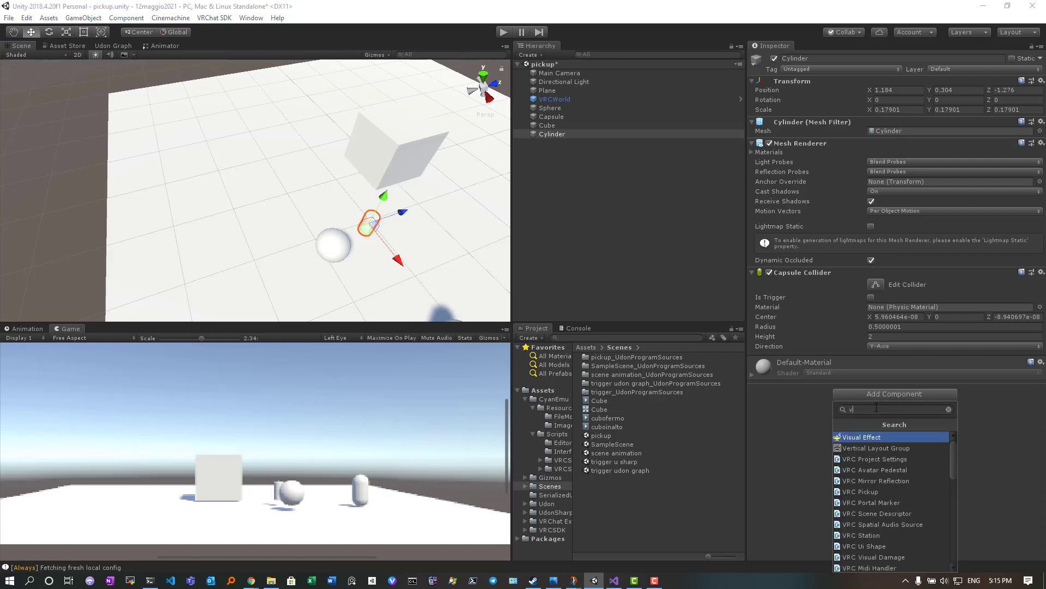
pyautogui.write('rch')
pyautogui.press('BackSpace')
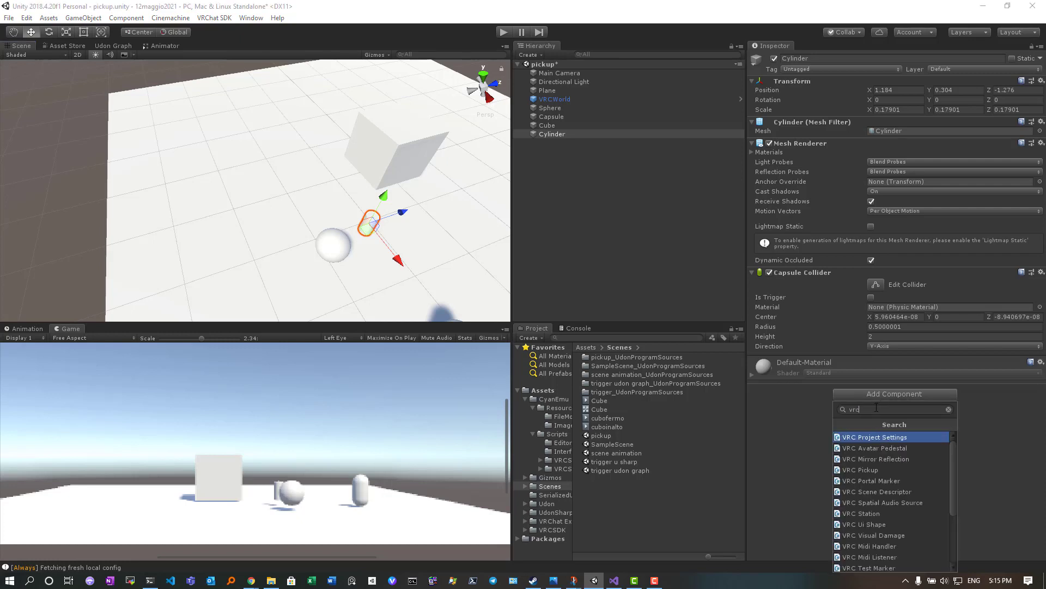
pyautogui.write('pi')
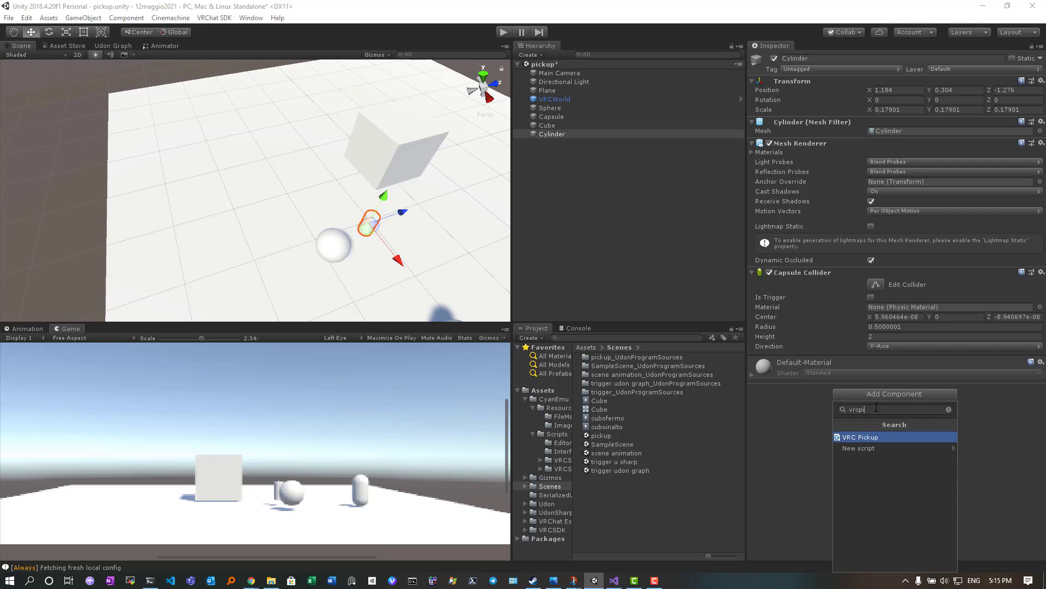
pyautogui.press('Return')
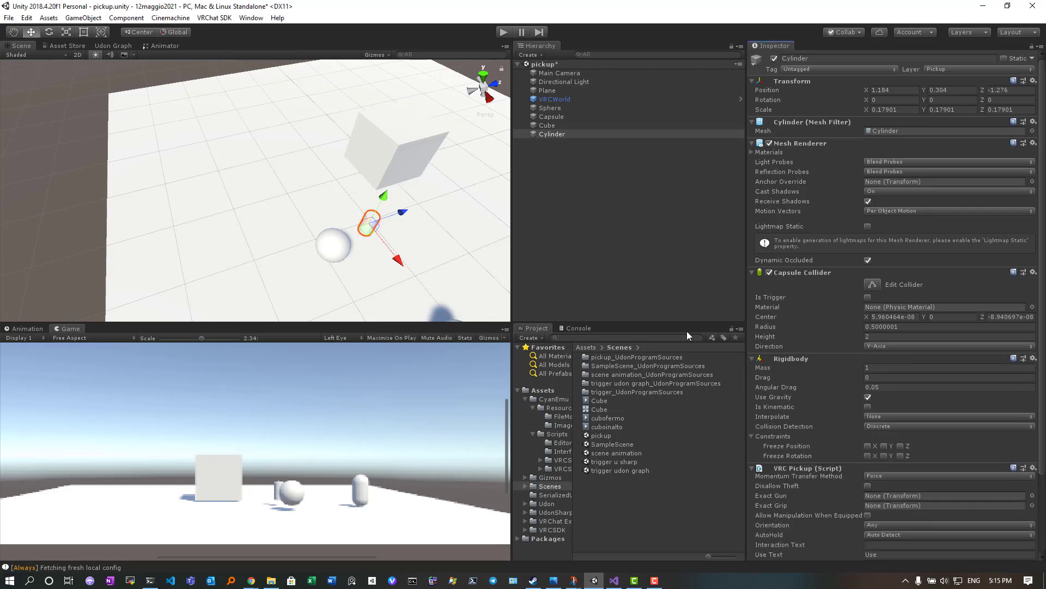
pyautogui.hotkey('ctrl', 's')
pyautogui.click(504, 33)
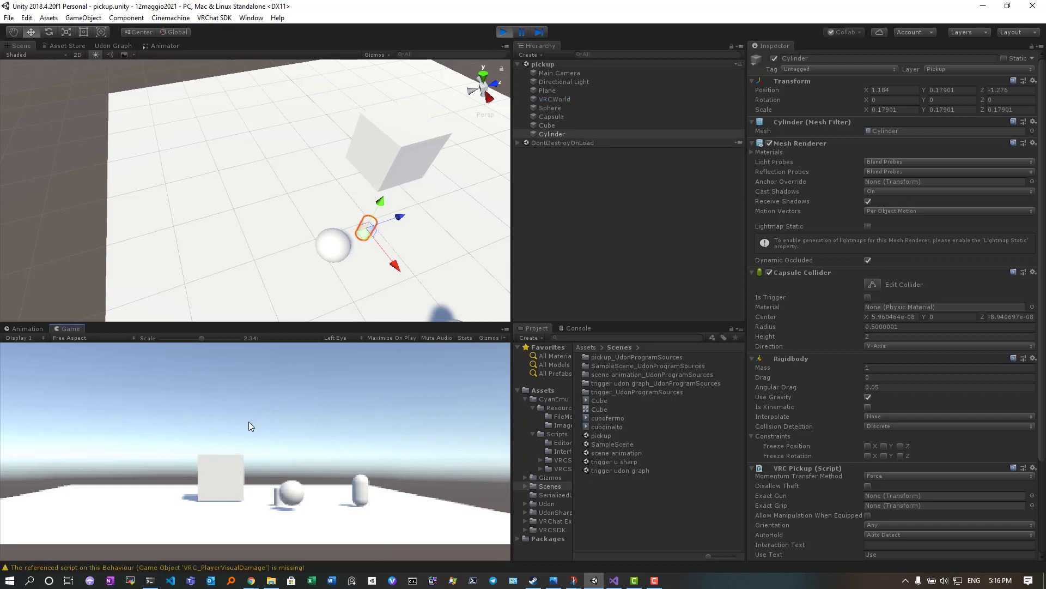
# - Respawn the player, pick up and throw the cylinder, then exit Play mode
pyautogui.click(237, 442)
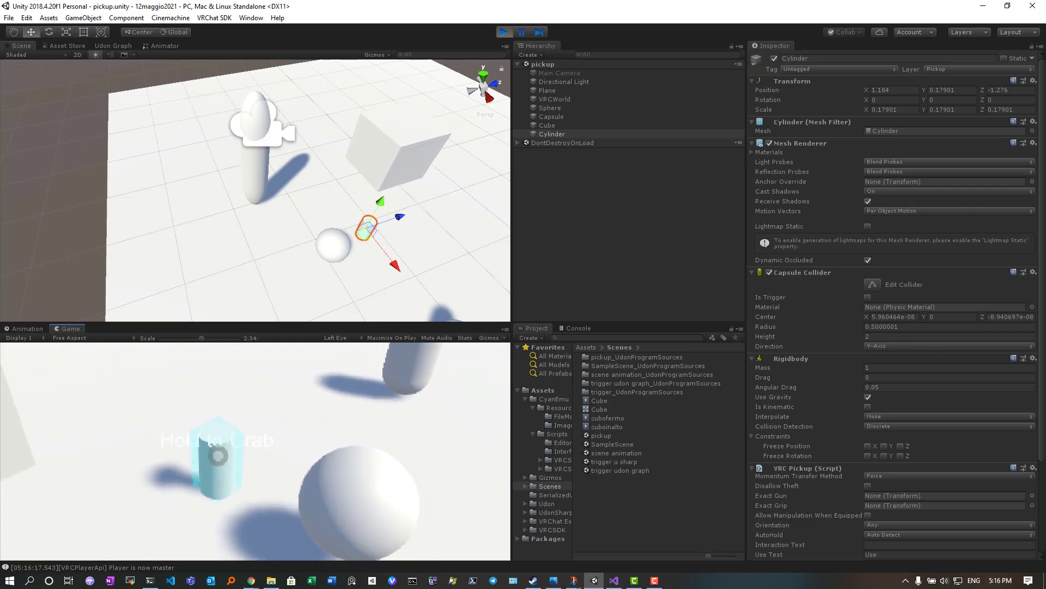
pyautogui.click(218, 455)
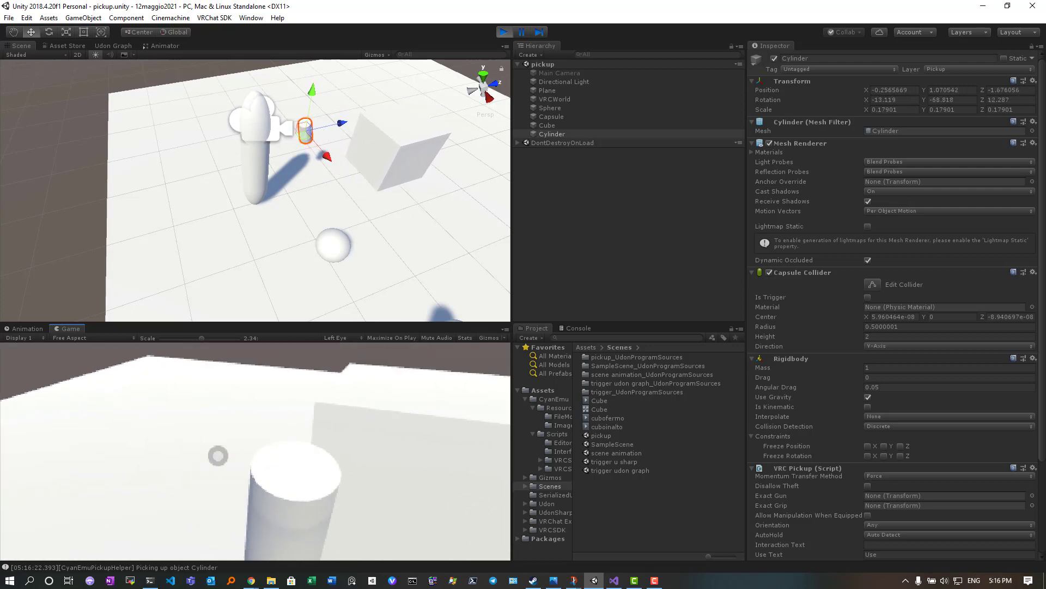
pyautogui.click(218, 455)
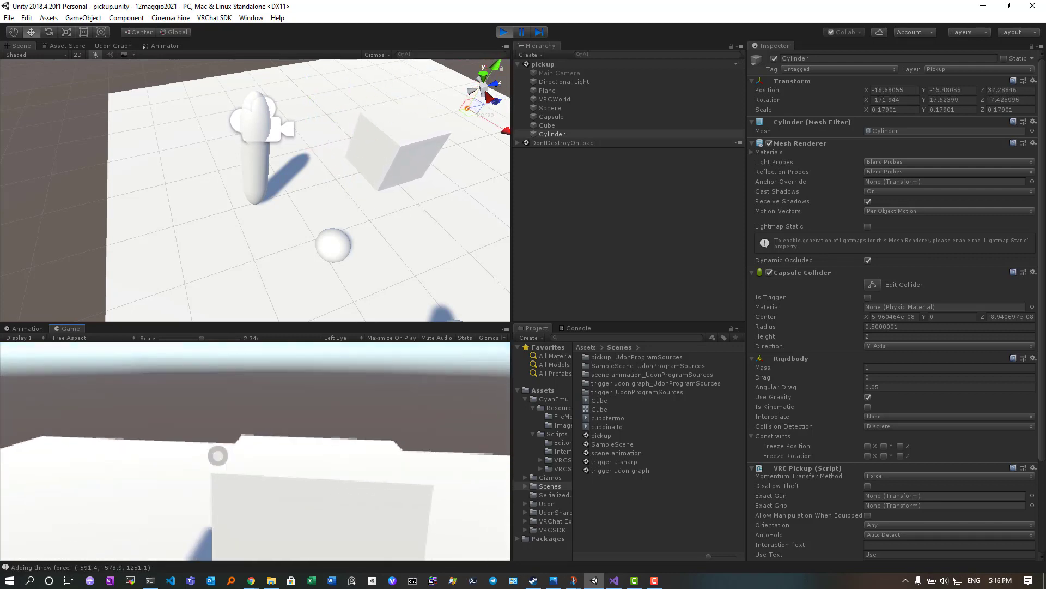
pyautogui.press('Escape')
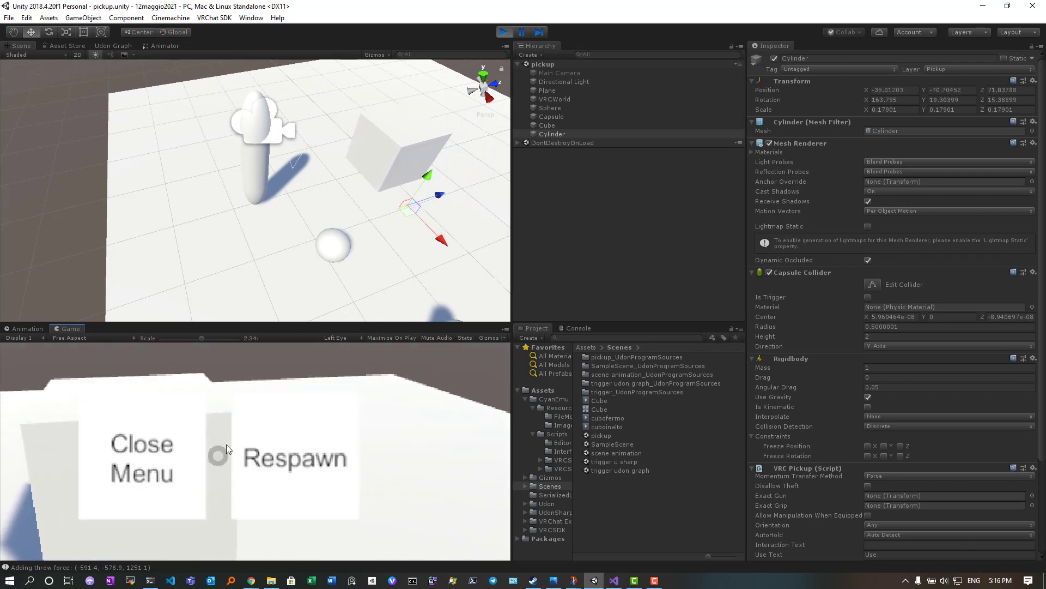
pyautogui.click(504, 32)
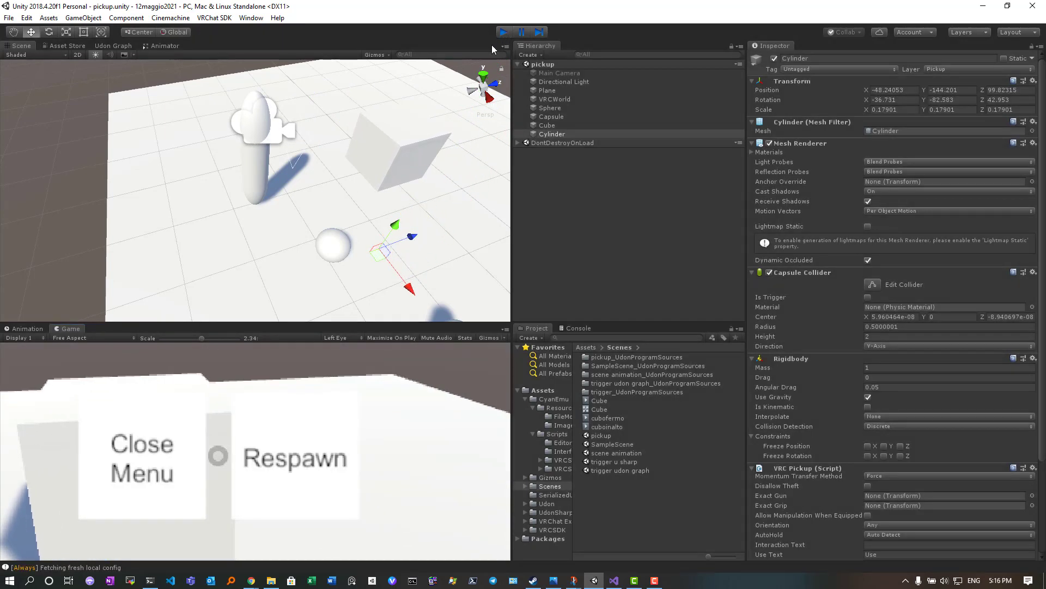
# - Set the pickup's Throw Velocity Boost Min Speed and Scale to 0.1, save, and replay
pyautogui.scroll(-3, 824, 415)
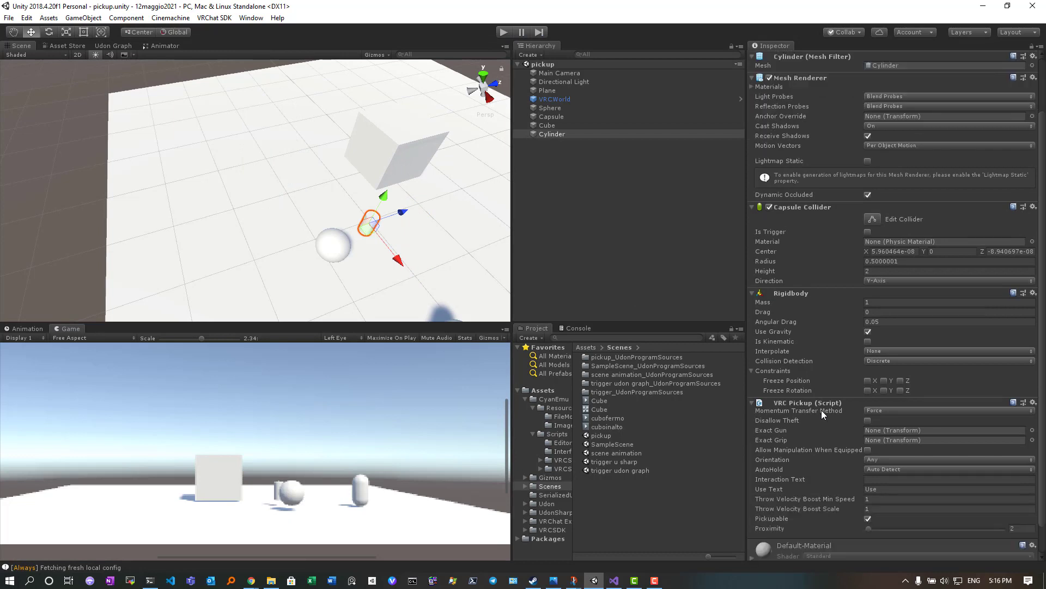
pyautogui.click(867, 469)
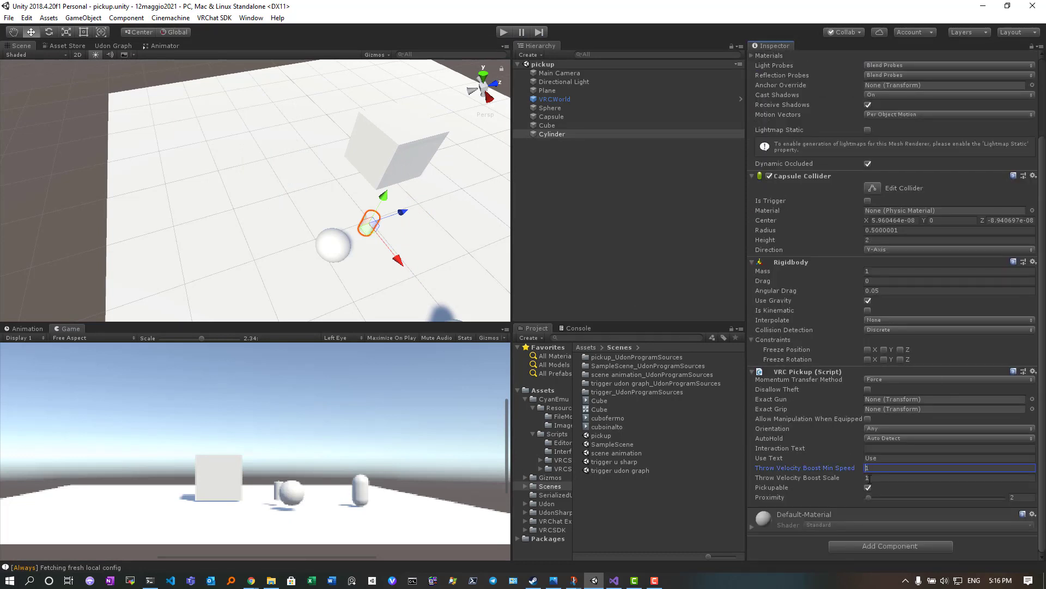
pyautogui.write('0.')
pyautogui.click(867, 478)
pyautogui.write('0.1')
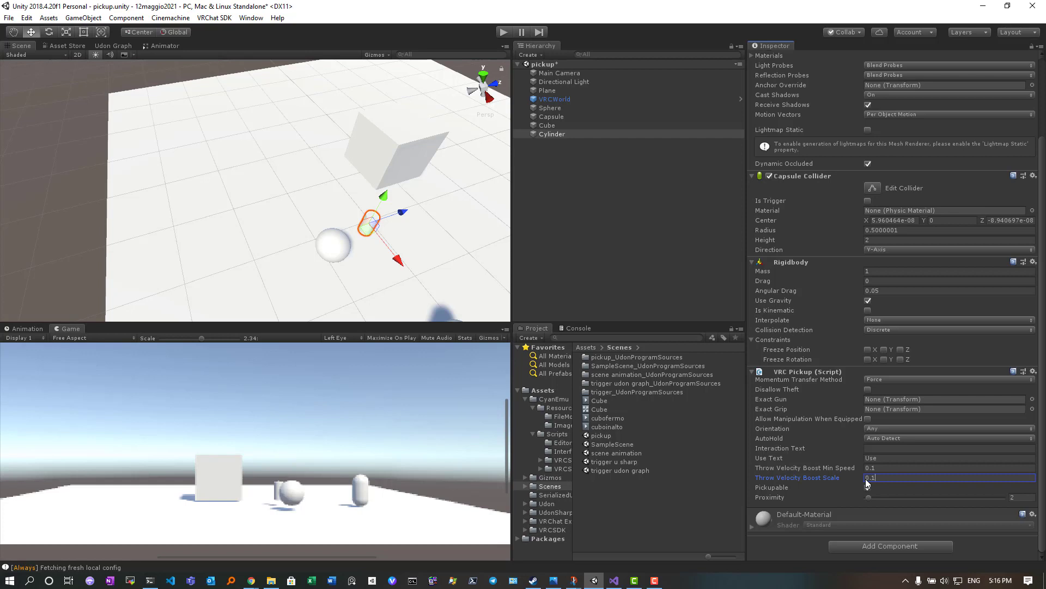
pyautogui.press('Tab')
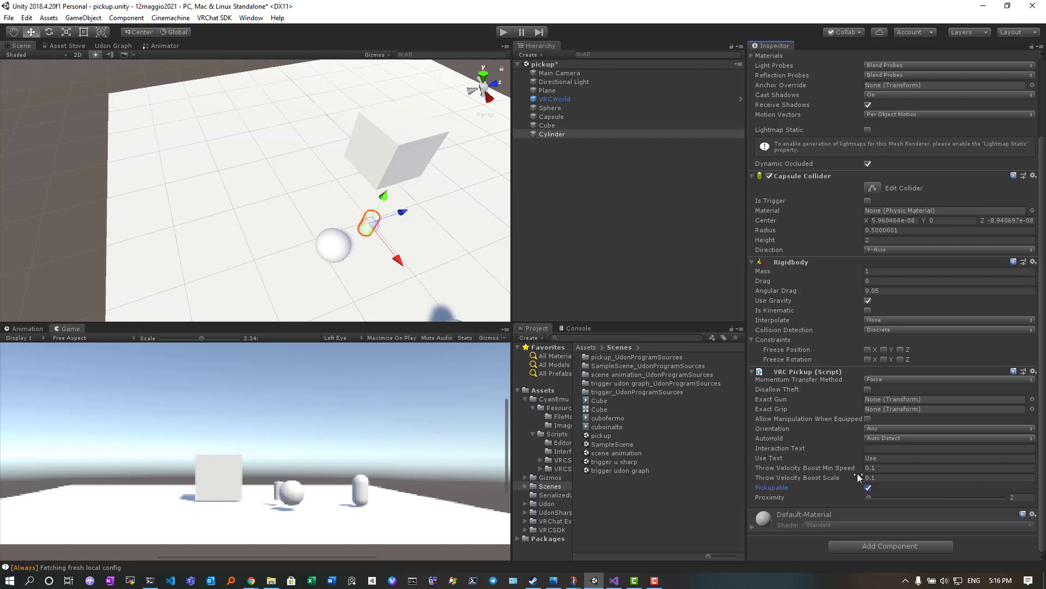
pyautogui.hotkey('ctrl', 's')
pyautogui.click(506, 31)
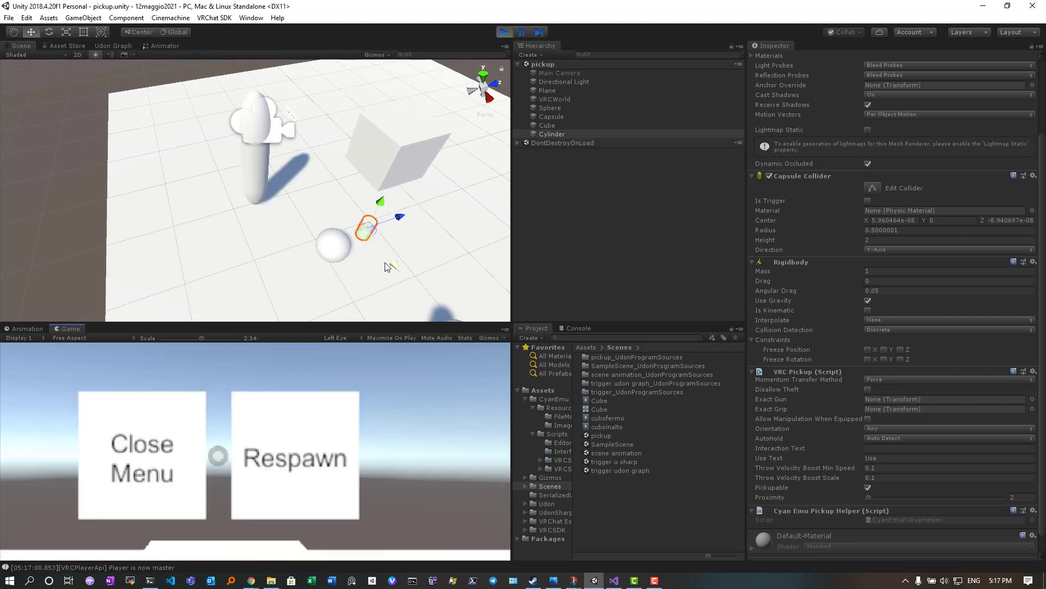
# - Close the player menu, grab the cylinder and throw it toward the cube, then stop Play mode
pyautogui.click(127, 478)
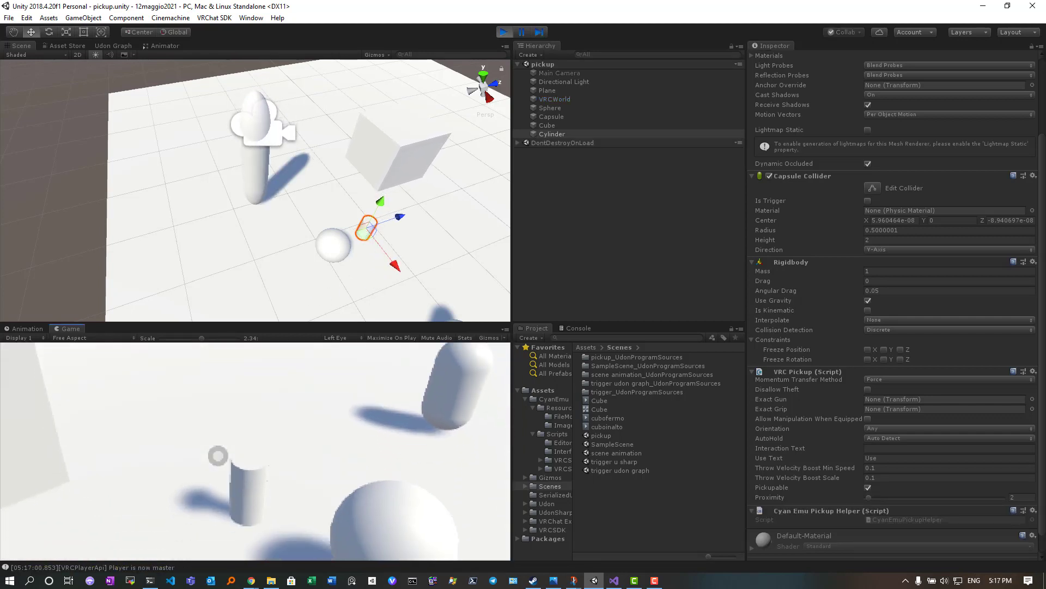
pyautogui.click(218, 456)
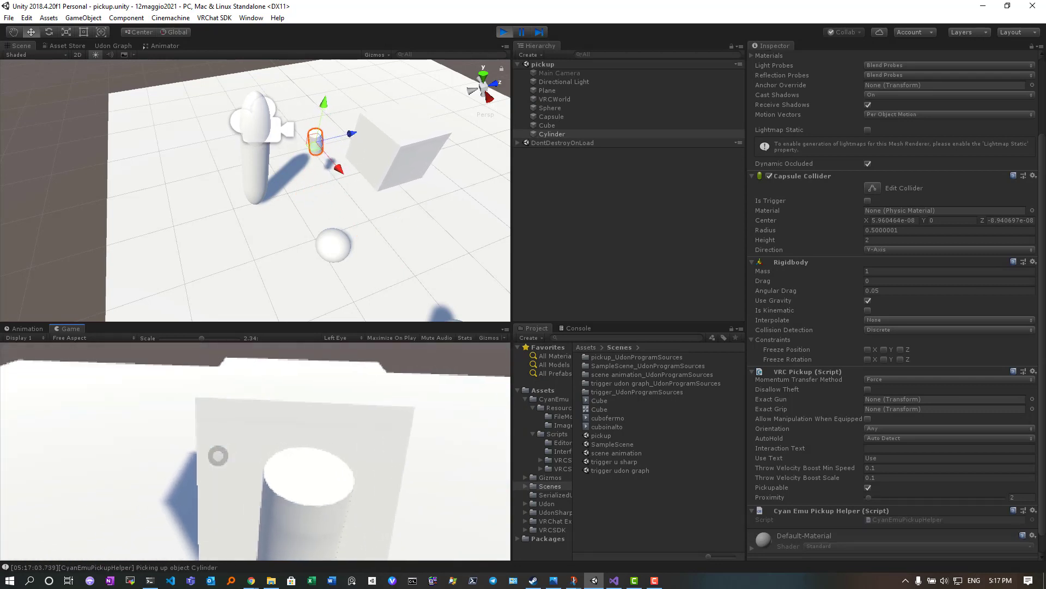
pyautogui.click(218, 456)
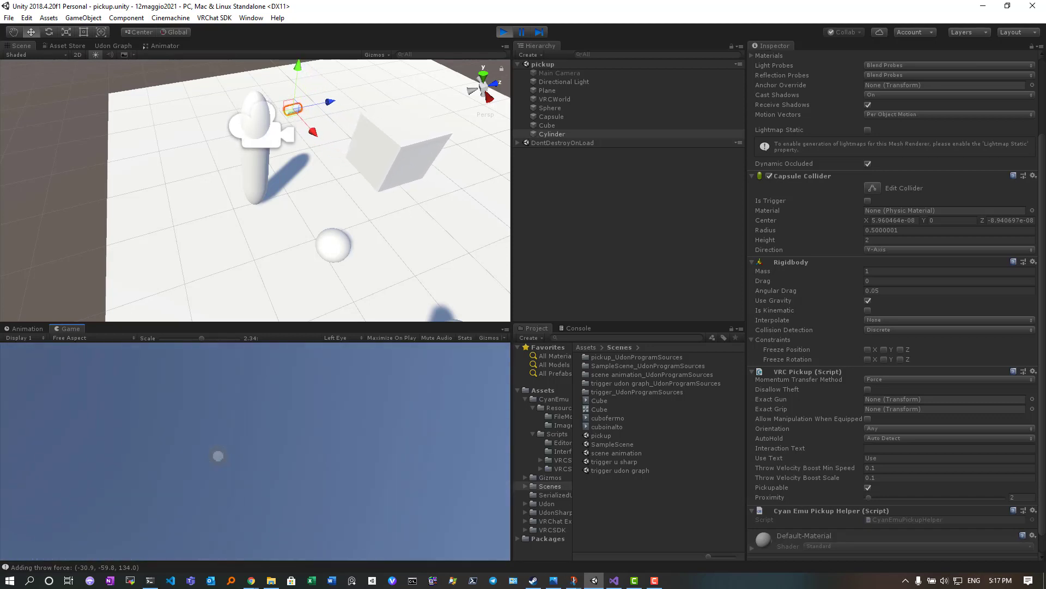
pyautogui.press('Escape')
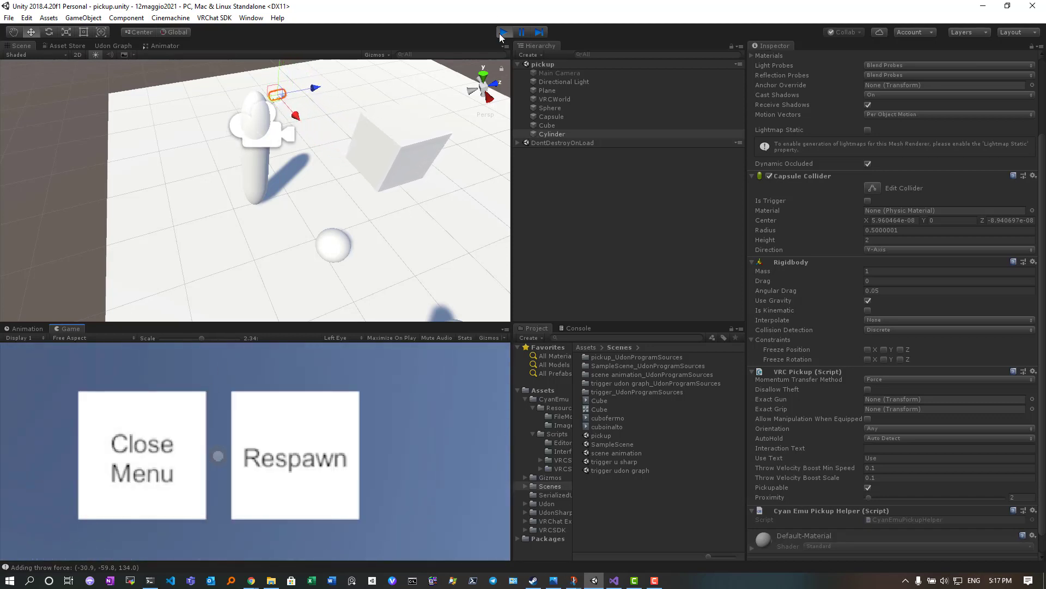
pyautogui.click(504, 31)
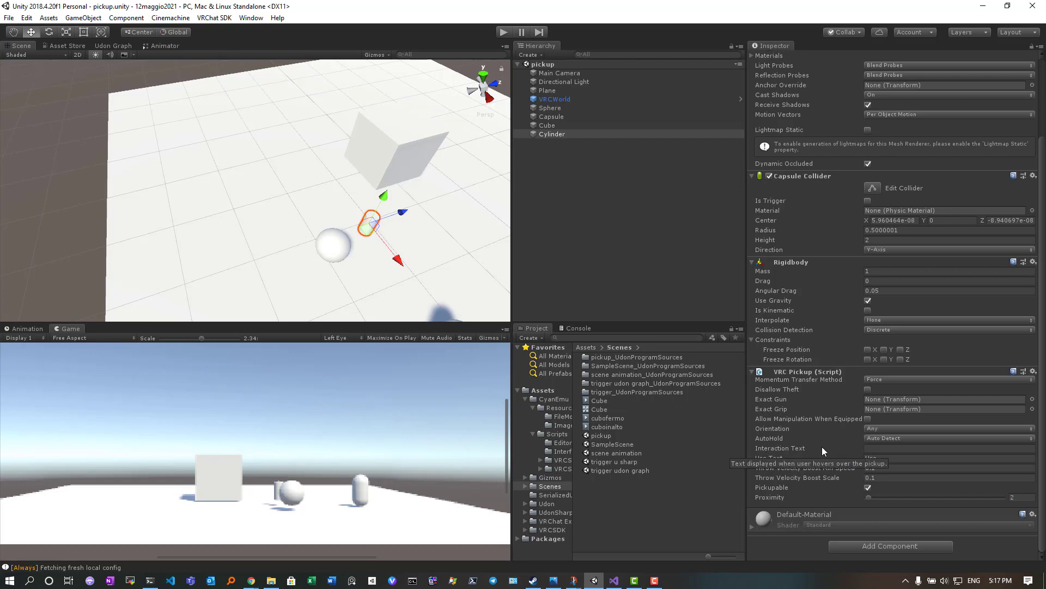
# - Keep the VRC Pickup Orientation at Any and deselect the cylinder
pyautogui.moveTo(801, 436)
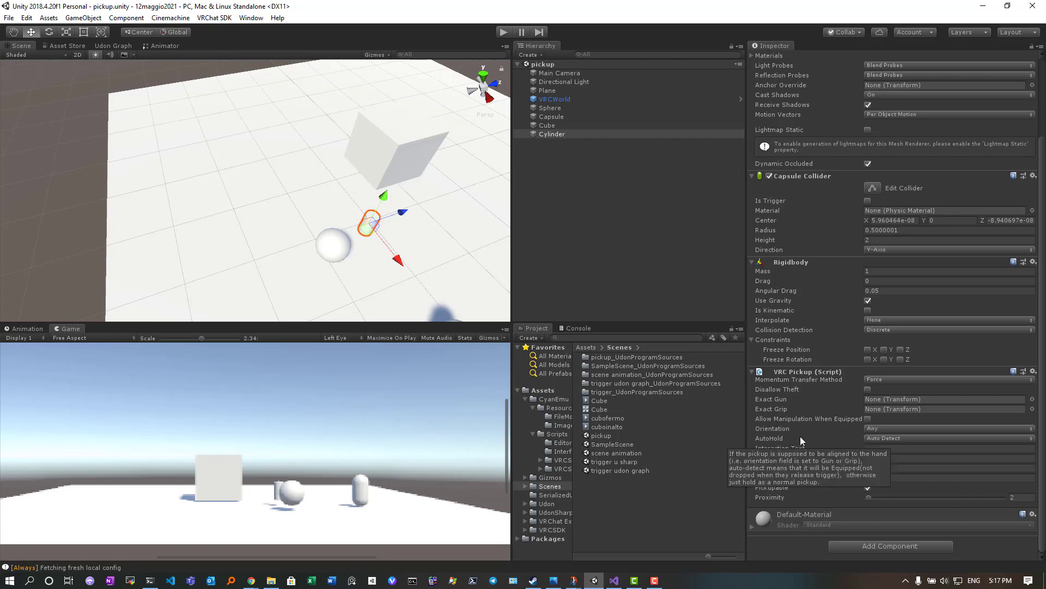
pyautogui.click(875, 429)
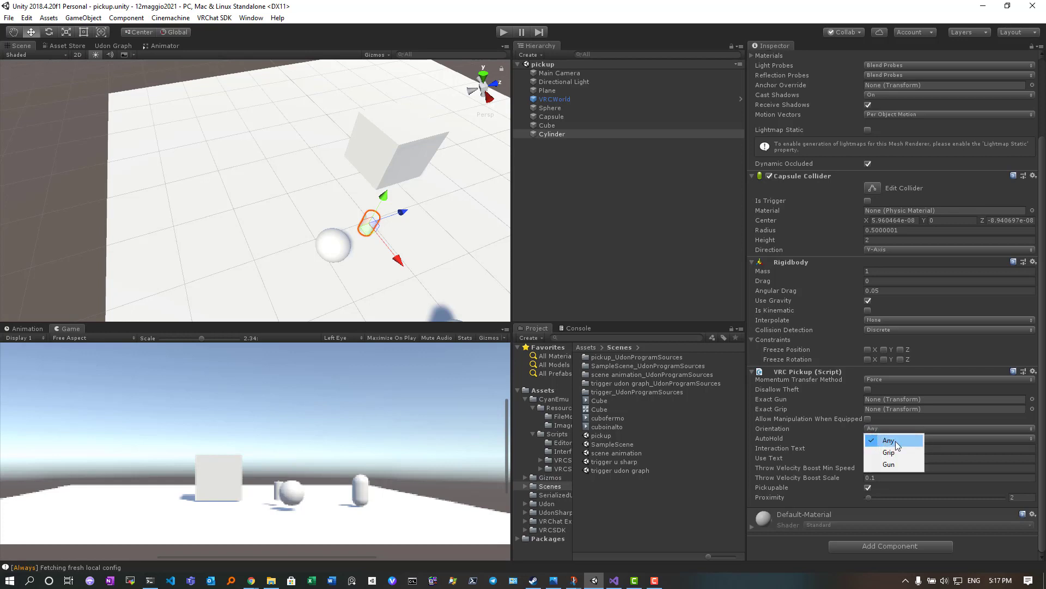
pyautogui.click(889, 442)
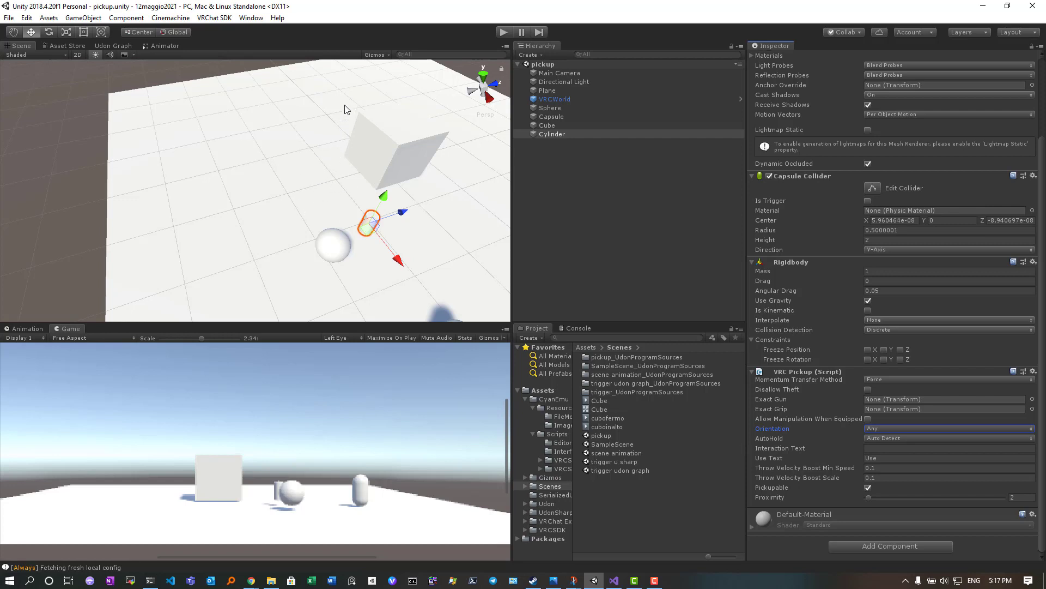
pyautogui.click(552, 175)
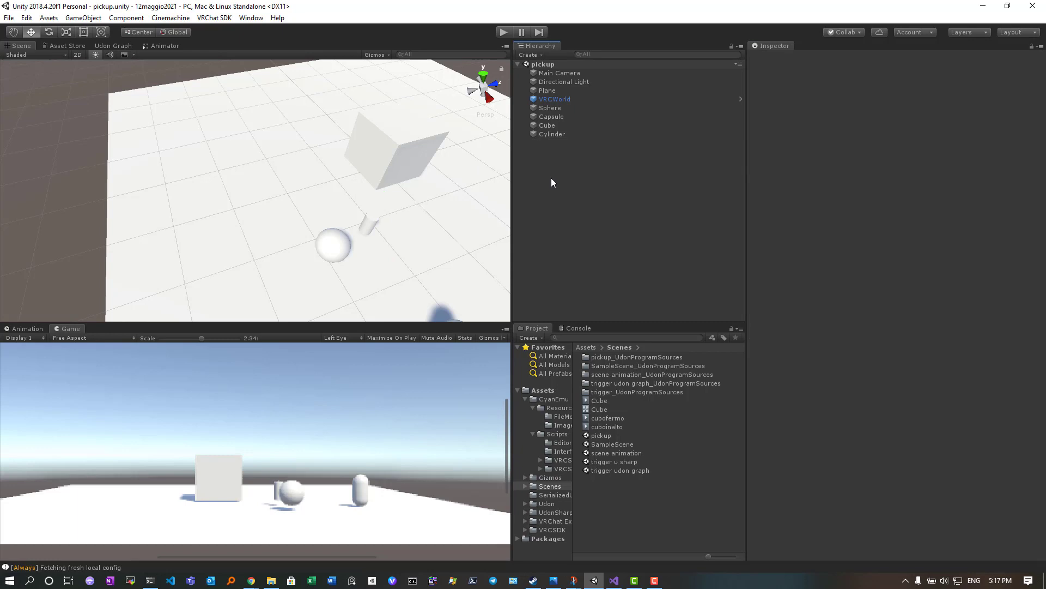
# - Create Cube (1) and place it raised in front of the existing cube at X -0.107, Y 0.48, Z -0.927
pyautogui.rightClick(551, 177)
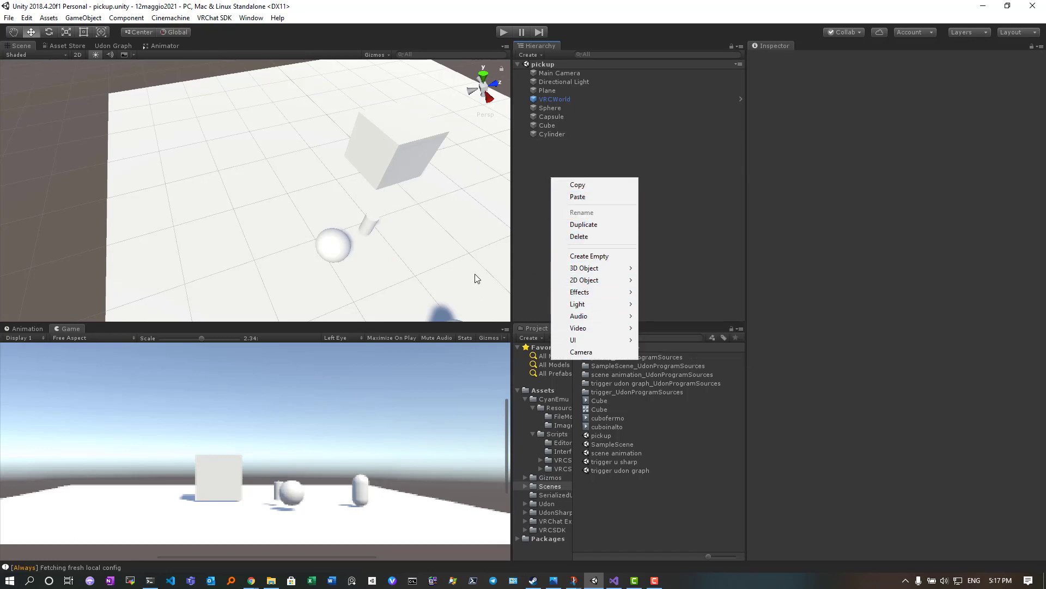
pyautogui.moveTo(594, 268)
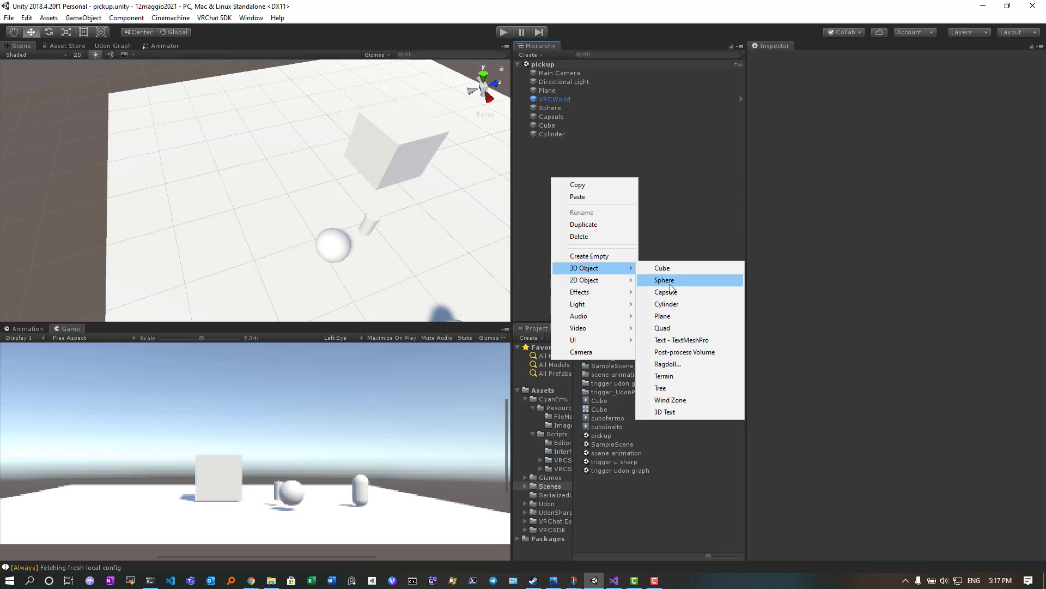
pyautogui.click(671, 269)
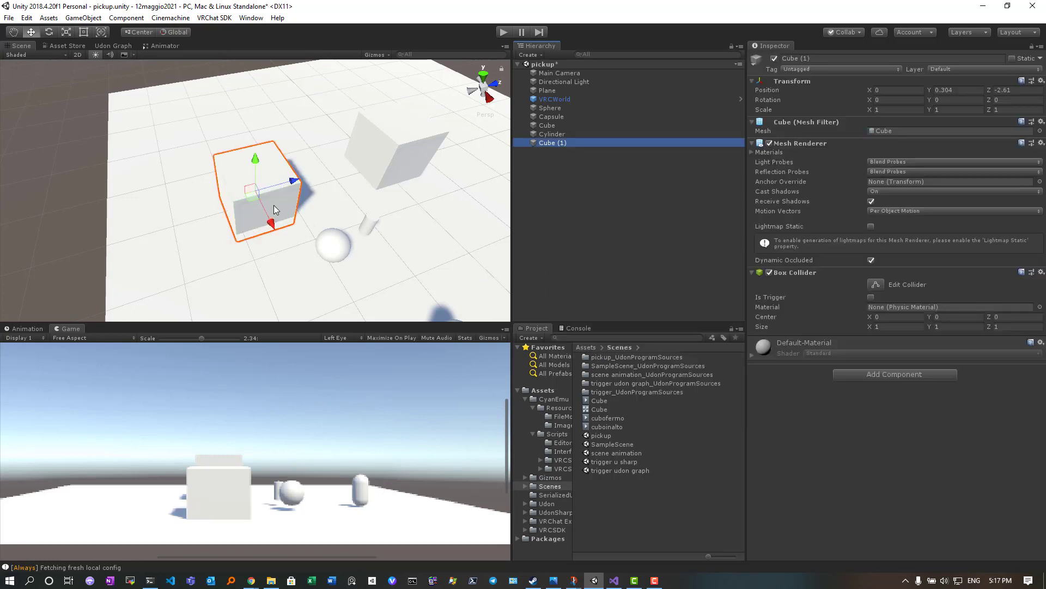
pyautogui.moveTo(289, 182); pyautogui.dragTo(379, 143)
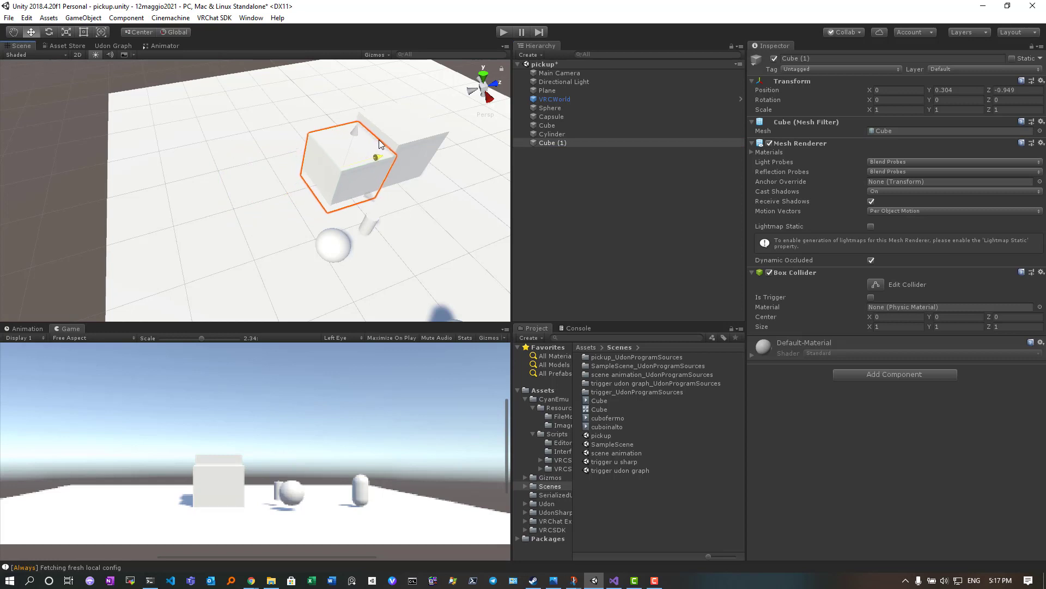
pyautogui.moveTo(371, 195); pyautogui.dragTo(365, 188)
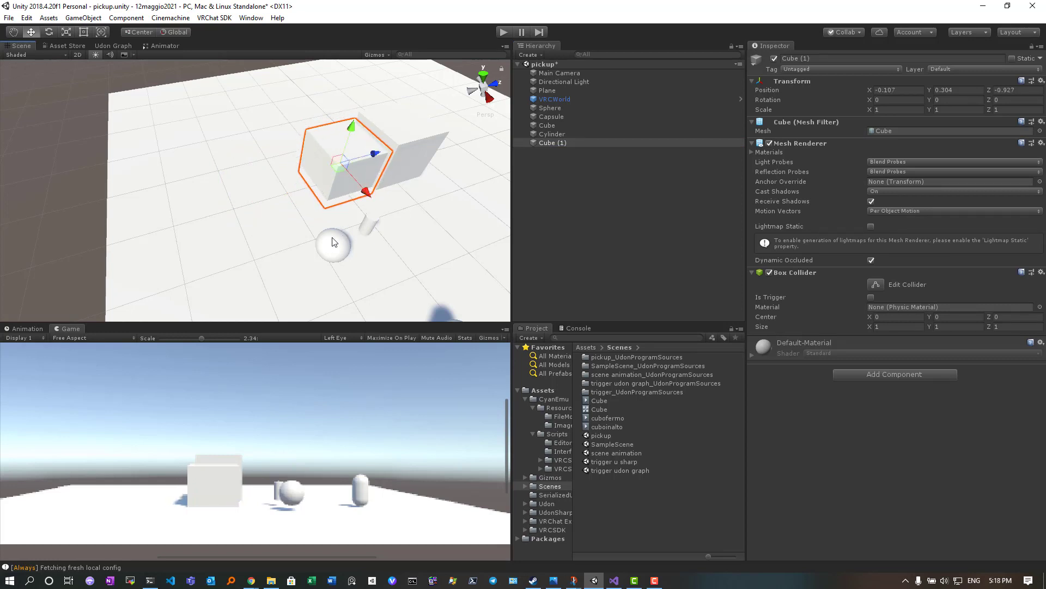
pyautogui.keyDown('alt'); pyautogui.moveTo(271, 261); pyautogui.dragTo(417, 233); pyautogui.keyUp('alt')
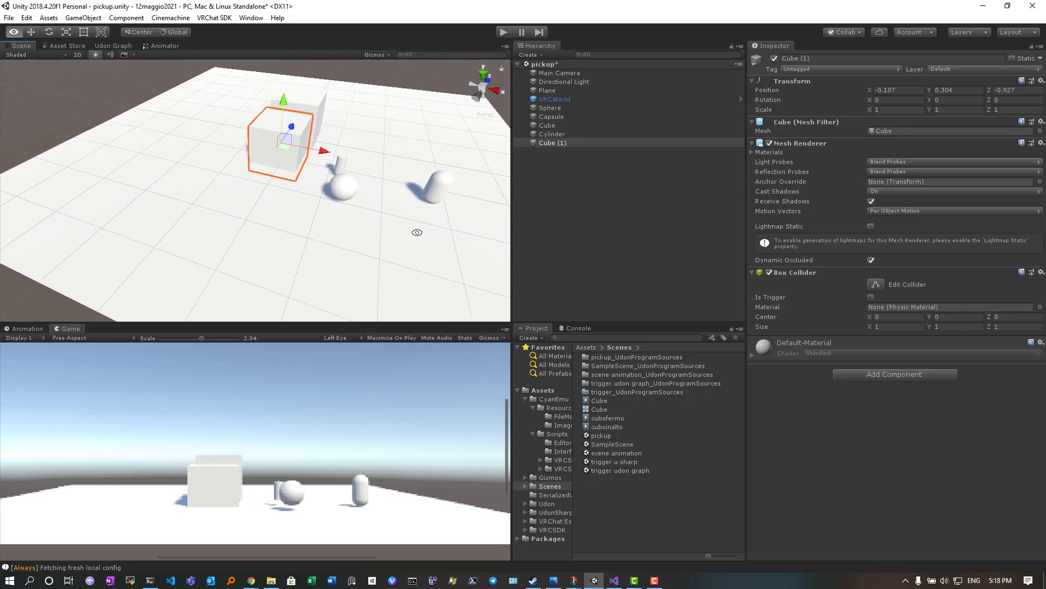
pyautogui.moveTo(287, 109); pyautogui.dragTo(286, 95)
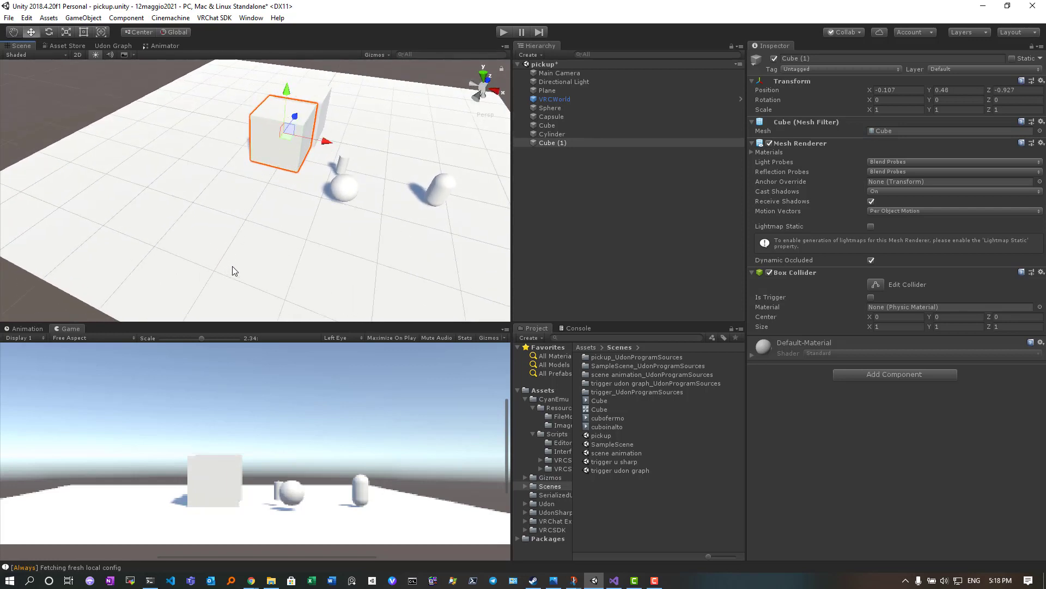
# - Give VRCWorld the blue name-label scene icon after briefly trying the blue dot and grey label
pyautogui.click(557, 100)
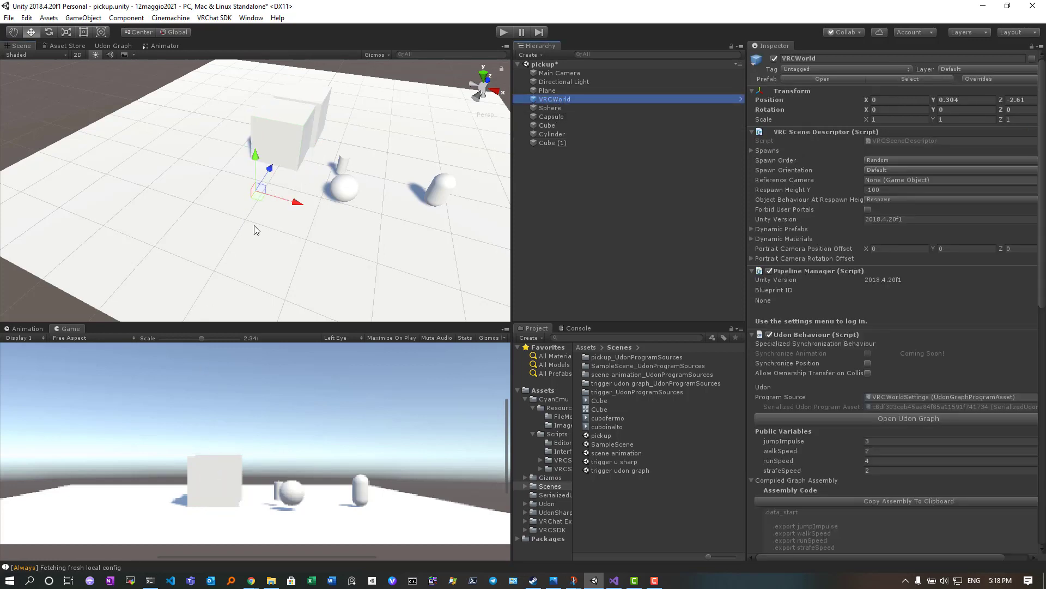
pyautogui.click(755, 60)
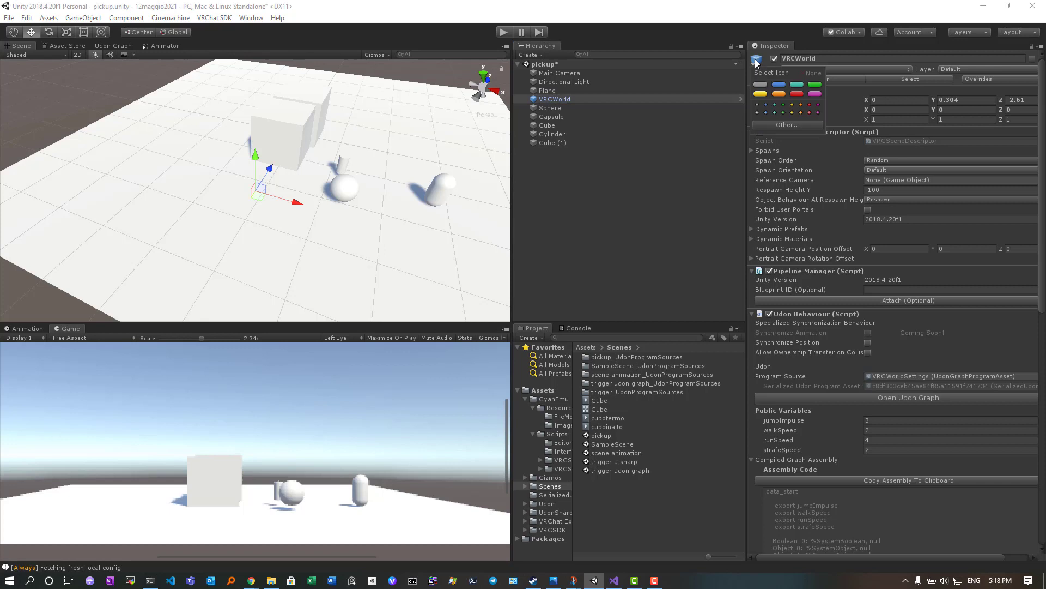
pyautogui.click(779, 86)
pyautogui.click(767, 104)
pyautogui.click(764, 84)
pyautogui.click(779, 85)
pyautogui.click(285, 131)
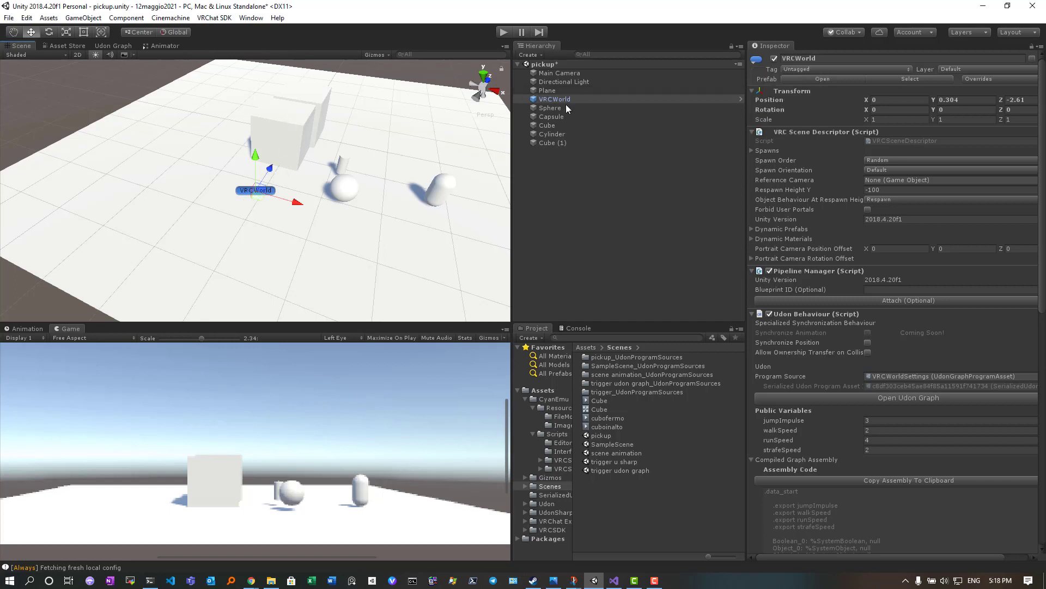
pyautogui.click(292, 124)
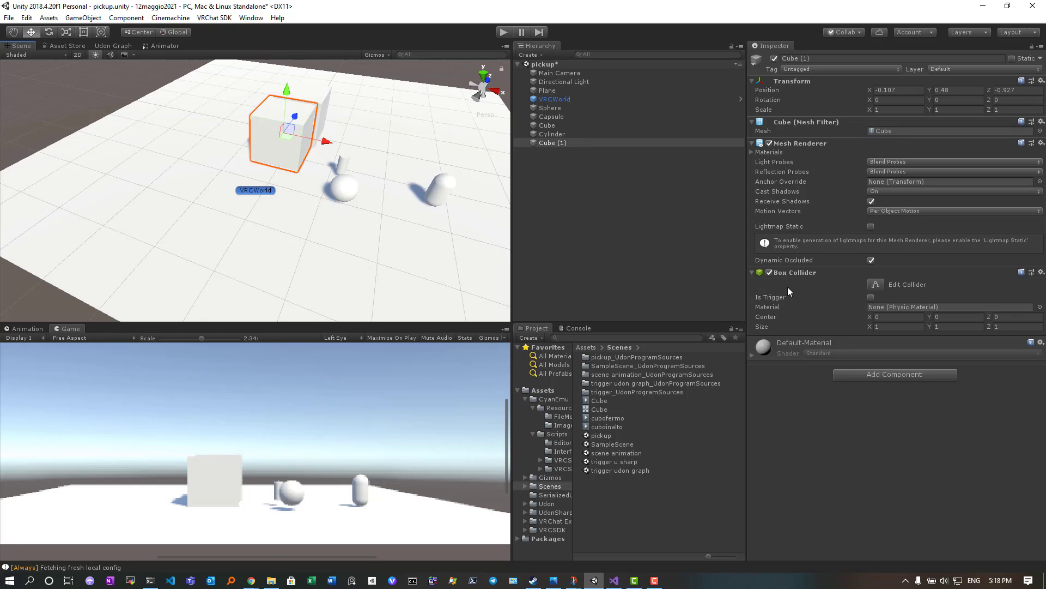
# - Make Cube (1)'s Box Collider a trigger, apply TriggerAreaMat, nudge it to X -0.05, and save
pyautogui.click(870, 297)
pyautogui.click(572, 337)
pyautogui.write('trigg')
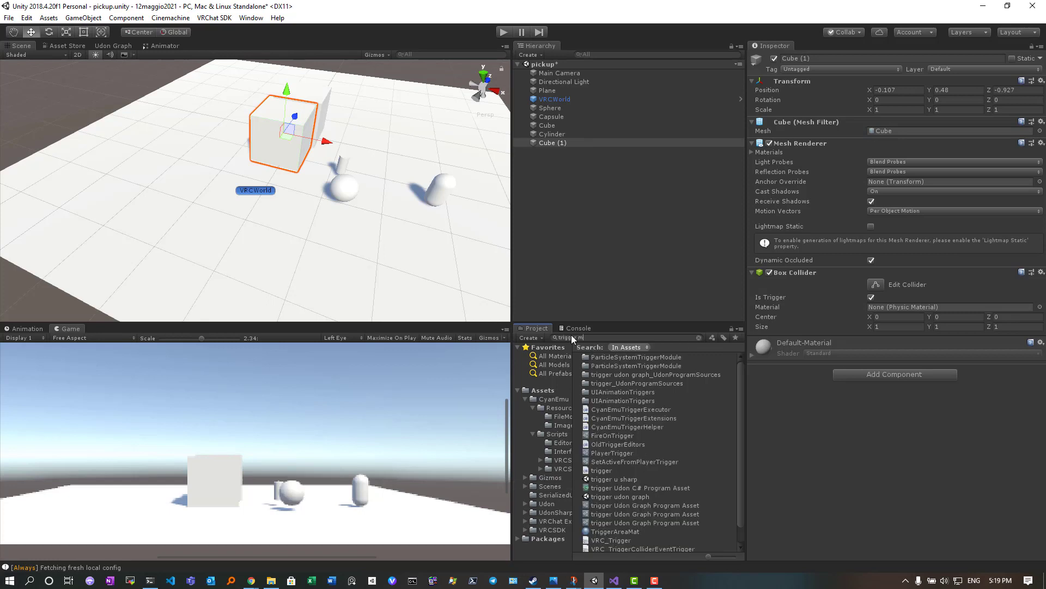
pyautogui.write('er')
pyautogui.moveTo(602, 529); pyautogui.dragTo(289, 149)
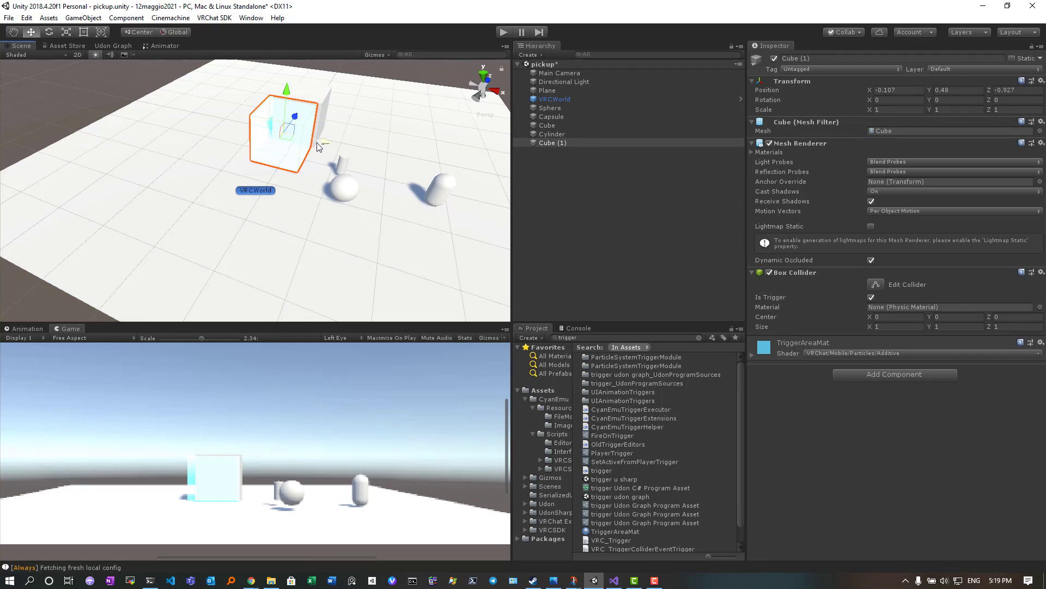
pyautogui.moveTo(326, 142); pyautogui.dragTo(330, 143)
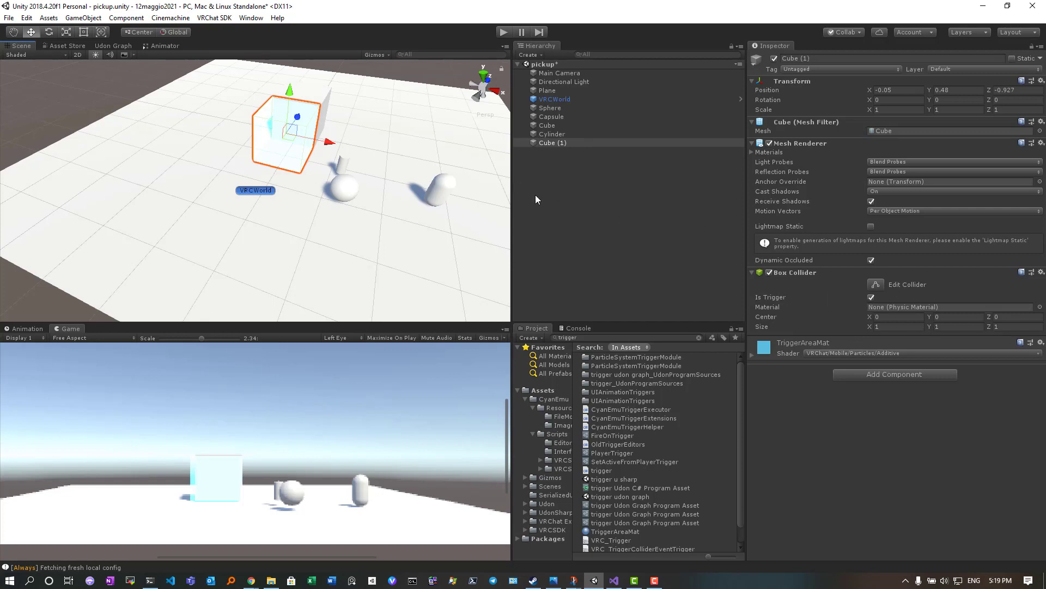
pyautogui.hotkey('ctrl', 's')
pyautogui.click(561, 144)
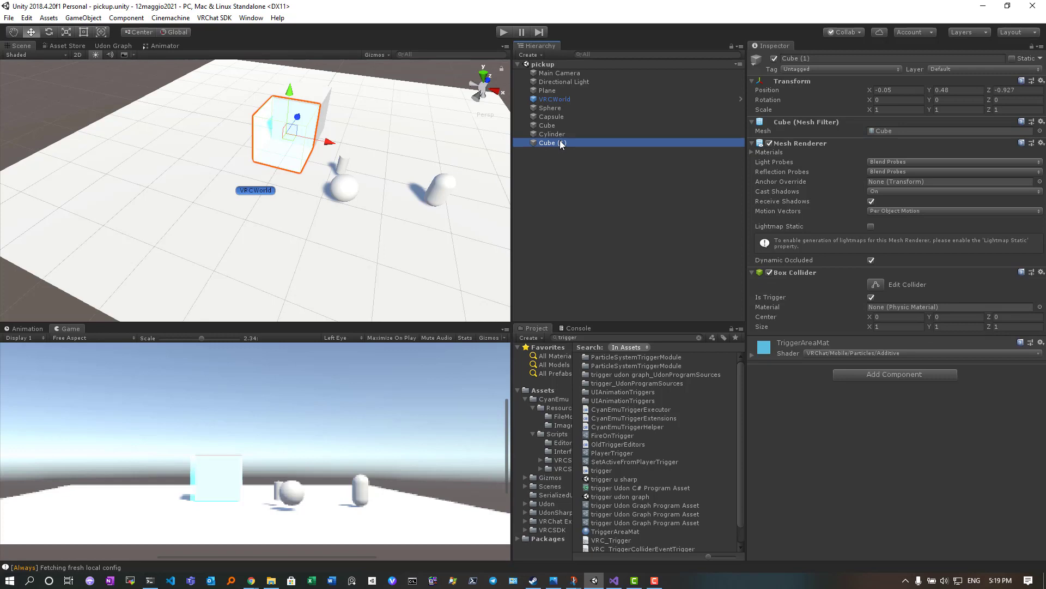
# - Add an Udon Behaviour with a new graph program to Cube (1) and add a Cube node to it
pyautogui.click(902, 374)
pyautogui.write('udon')
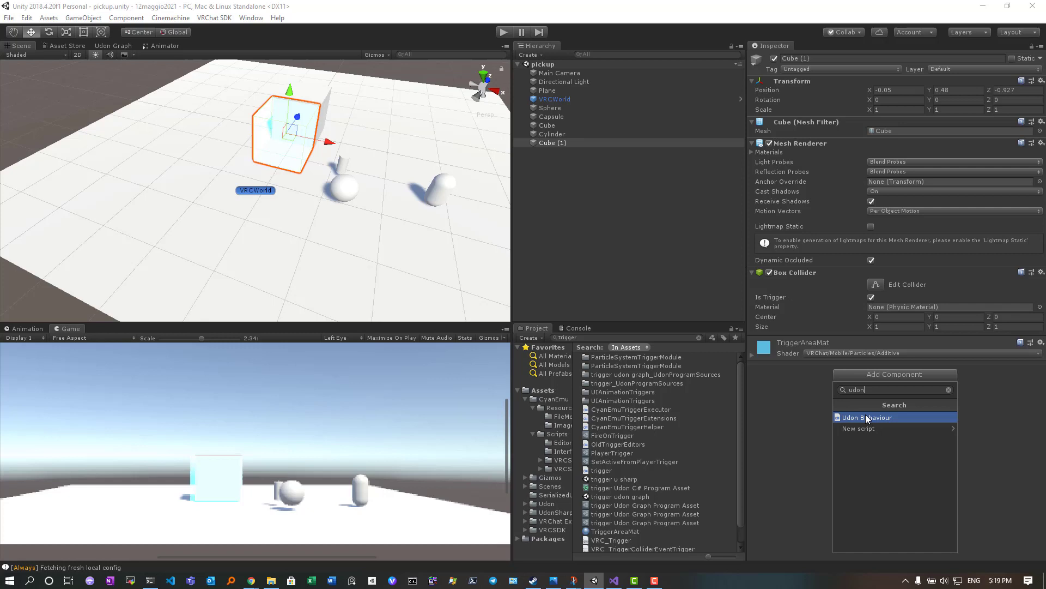
pyautogui.click(867, 416)
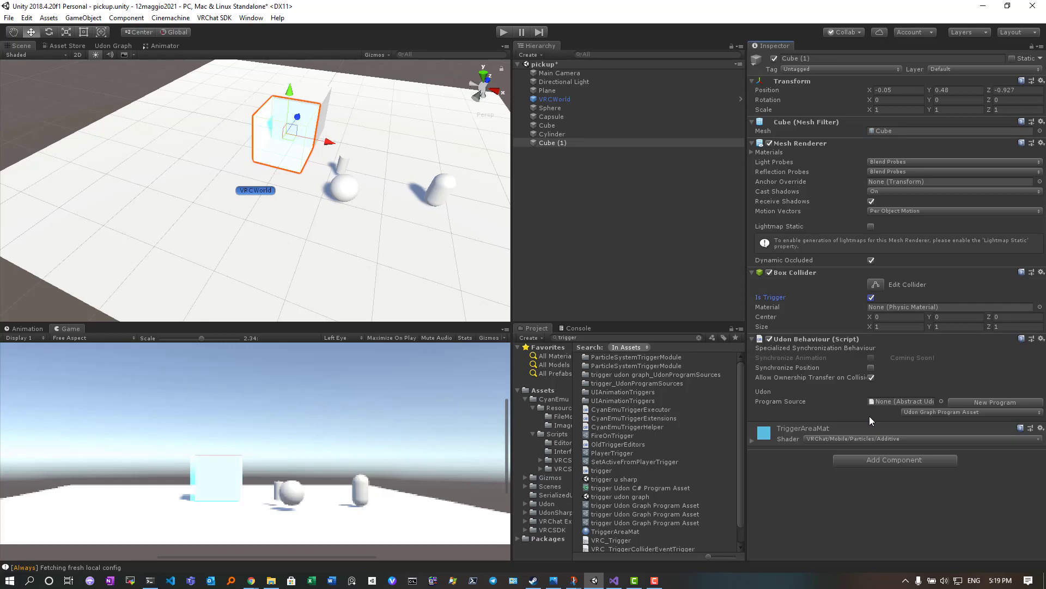
pyautogui.click(1002, 402)
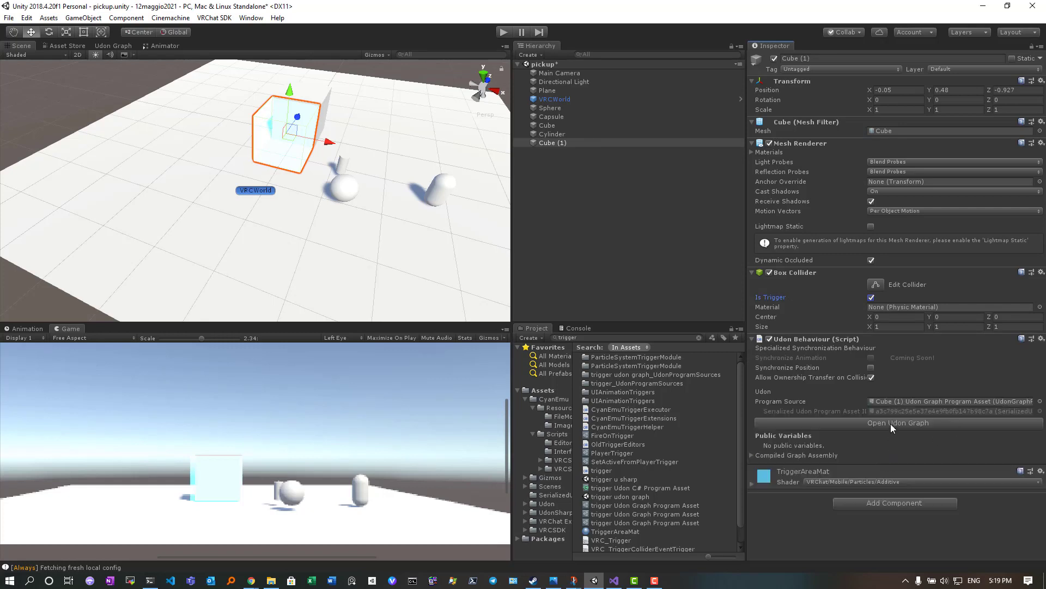
pyautogui.click(890, 424)
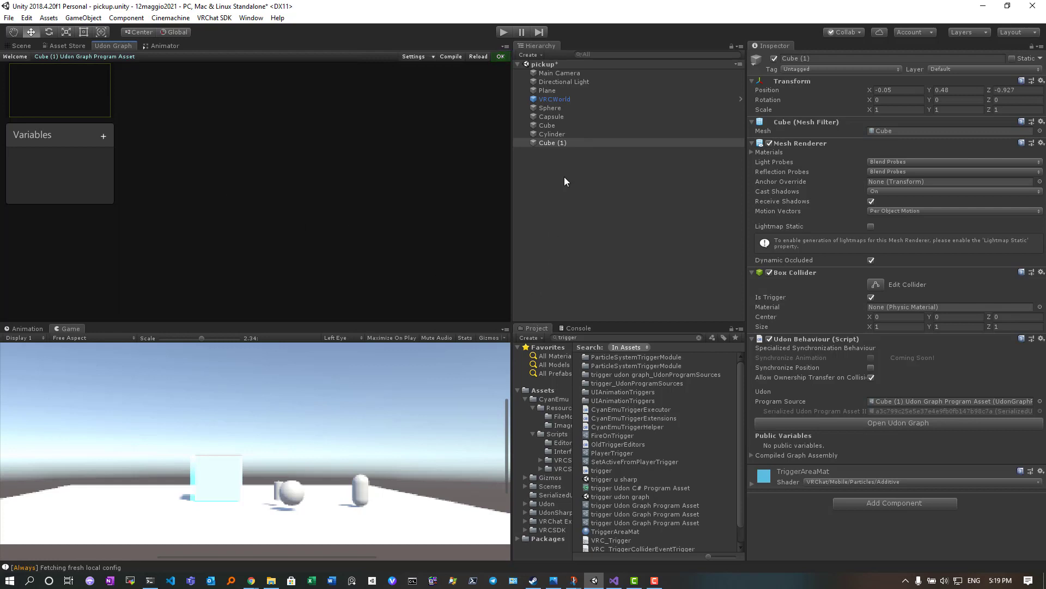
pyautogui.moveTo(552, 125); pyautogui.dragTo(279, 136)
pyautogui.moveTo(219, 194); pyautogui.dragTo(217, 193)
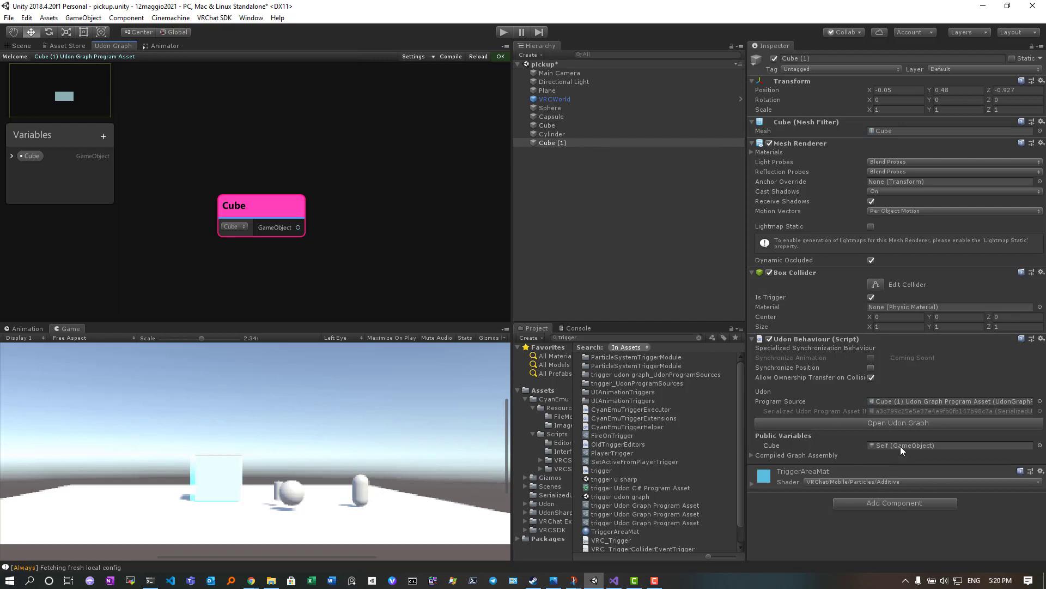
# - Rename Cube (1) to Trigger and assign the Cube object to its Cube variable
pyautogui.moveTo(545, 143); pyautogui.dragTo(569, 151)
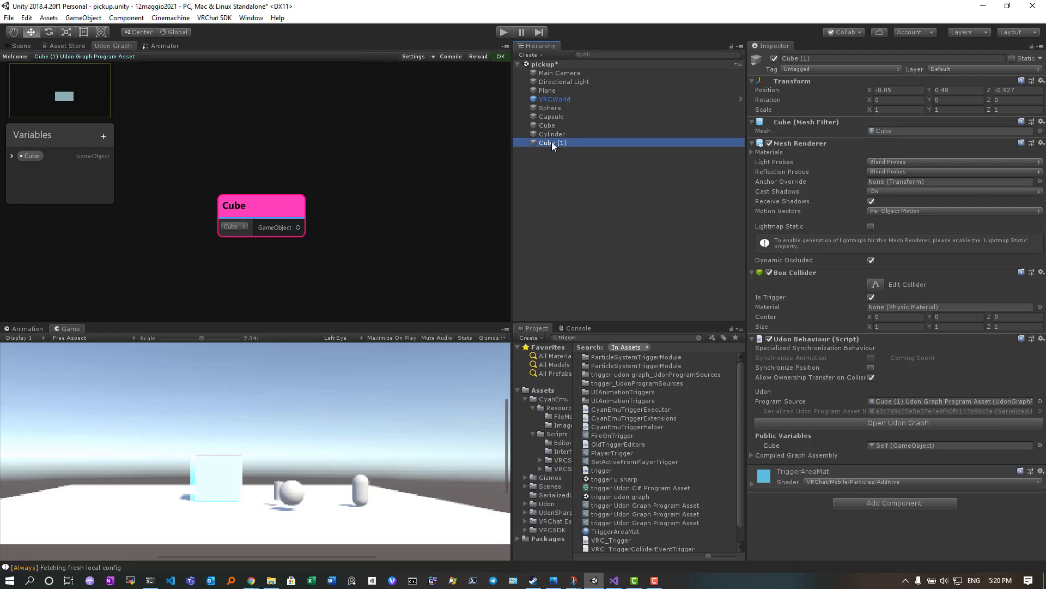
pyautogui.click(552, 142)
pyautogui.write('T')
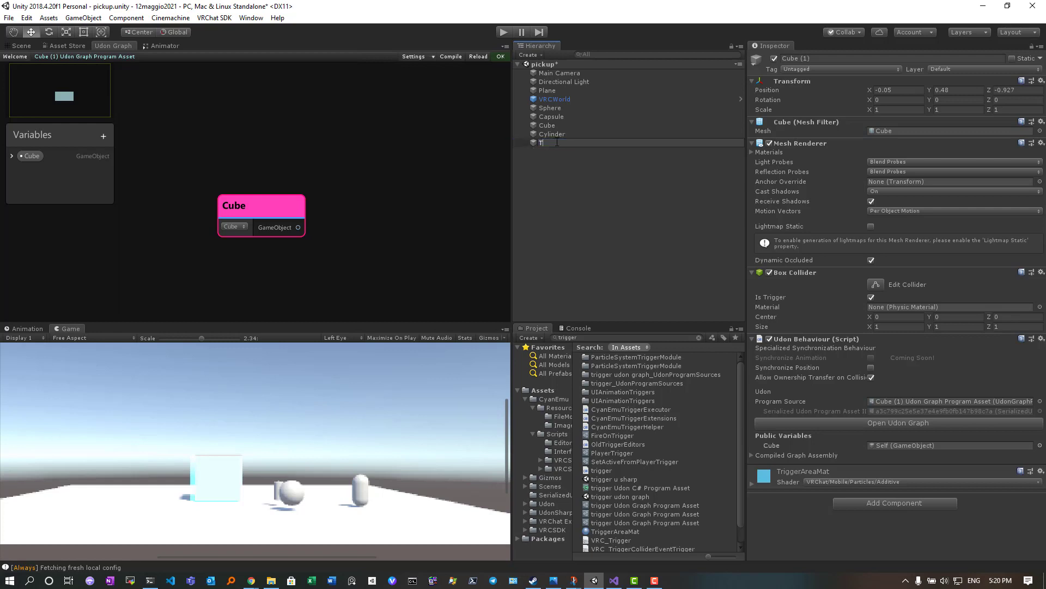
pyautogui.write('rigger')
pyautogui.press('Return')
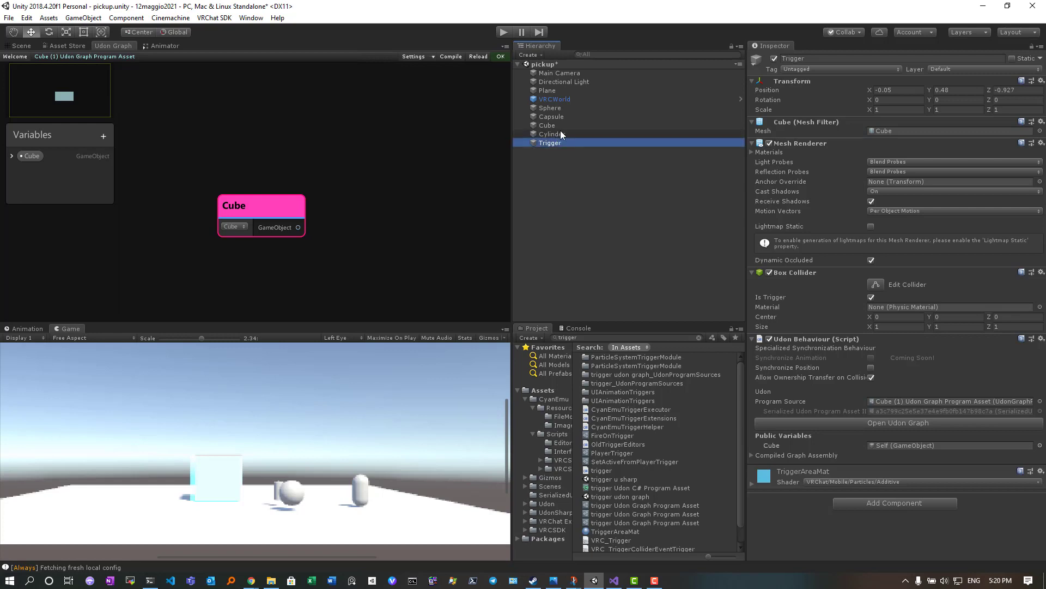
pyautogui.moveTo(549, 125); pyautogui.dragTo(899, 449)
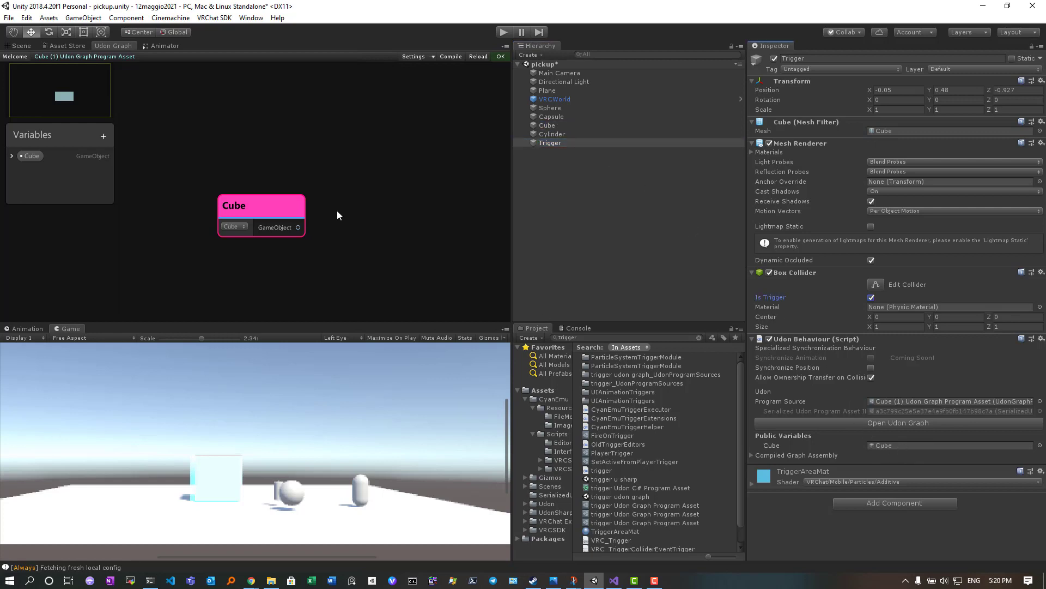
pyautogui.moveTo(272, 214)
pyautogui.mouseDown()
pyautogui.moveTo(262, 170)
pyautogui.moveTo(220, 144)
pyautogui.mouseUp()
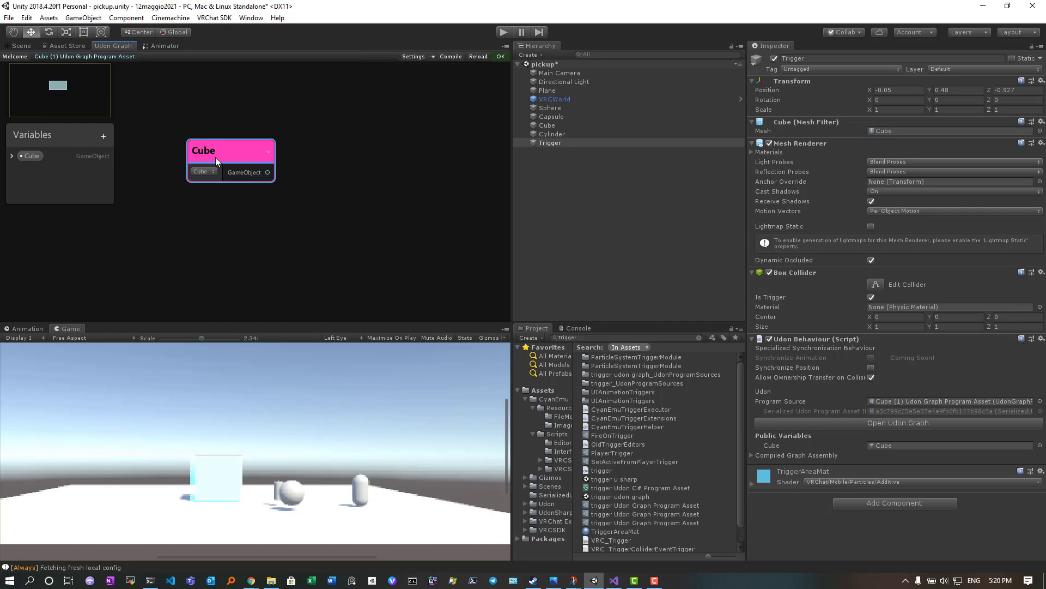
# - Add an OnPlayerTriggerEnter event node to the graph and place it above the Cube node
pyautogui.rightClick(246, 229)
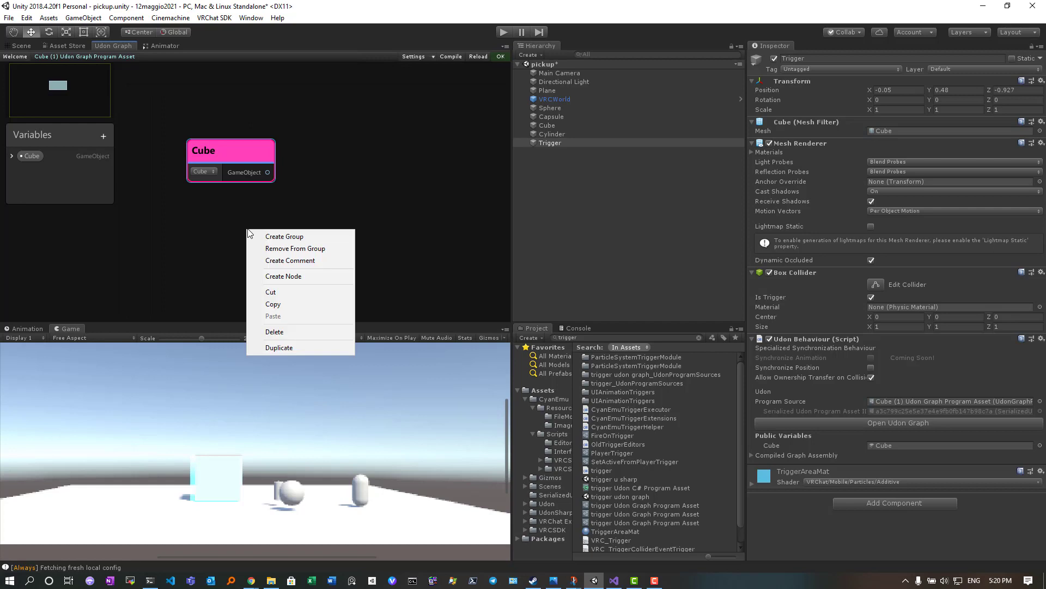
pyautogui.click(292, 277)
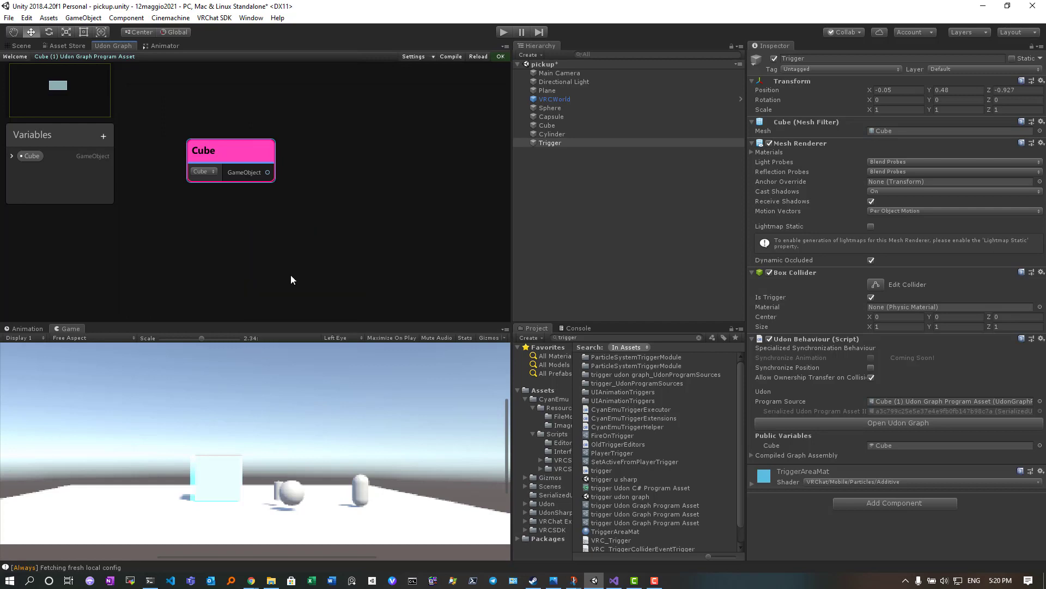
pyautogui.click(264, 220)
pyautogui.click(274, 229)
pyautogui.rightClick(264, 220)
pyautogui.click(298, 254)
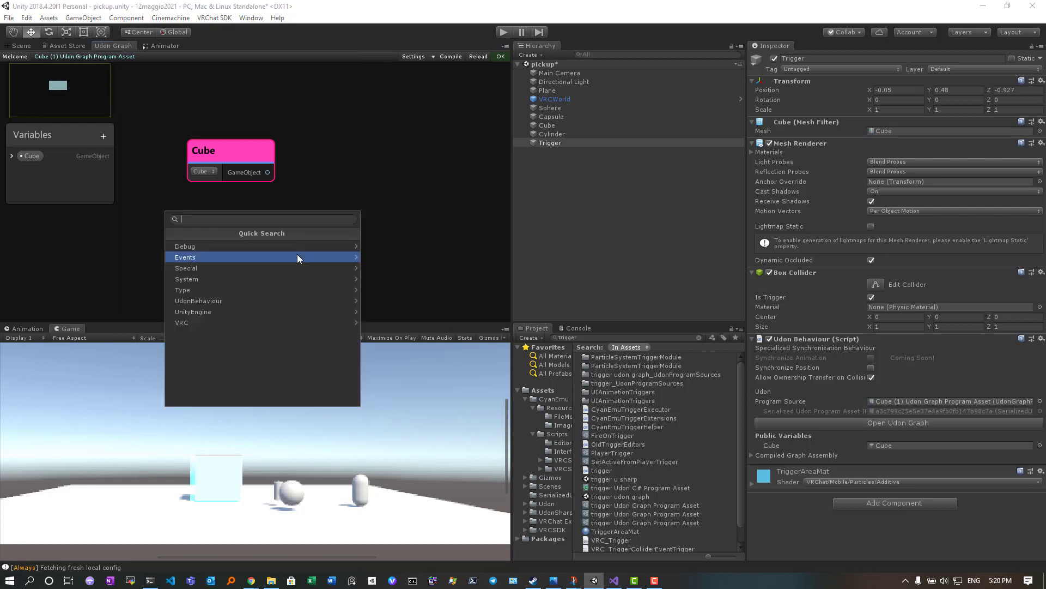
pyautogui.write('trigger')
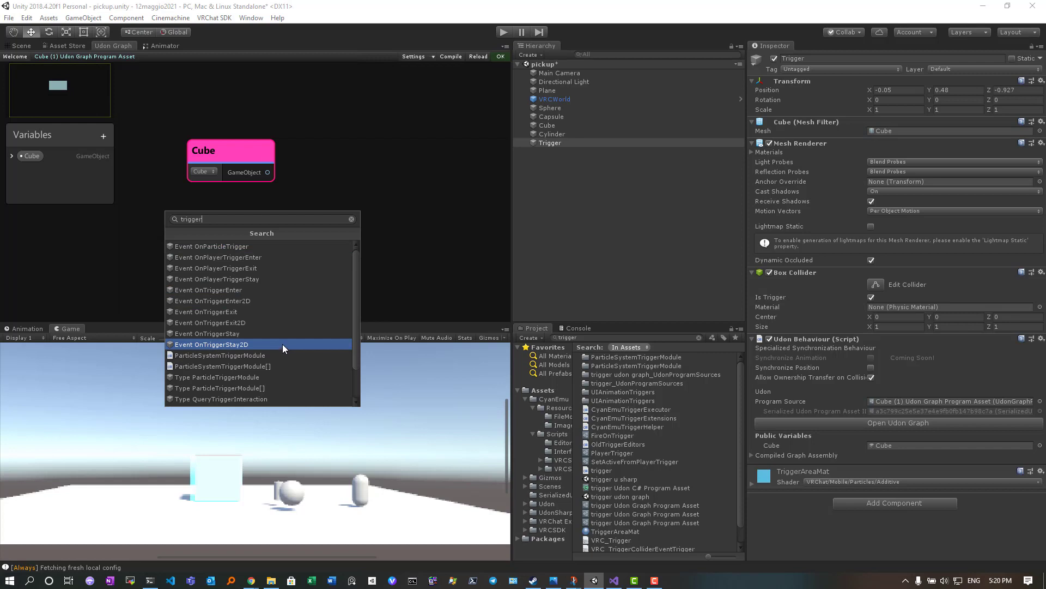
pyautogui.click(229, 260)
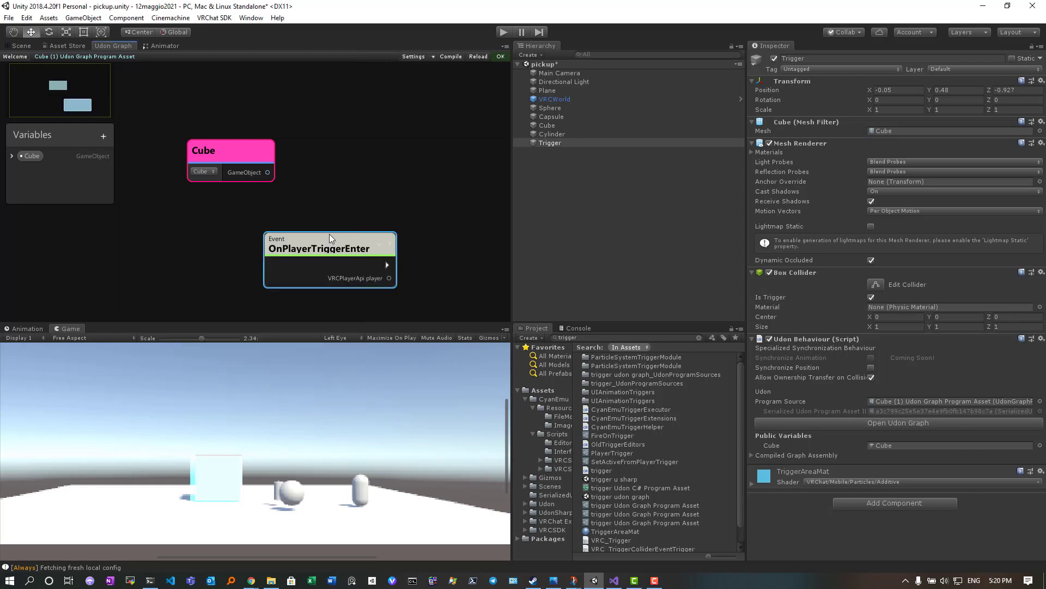
pyautogui.moveTo(330, 233)
pyautogui.mouseDown()
pyautogui.moveTo(251, 81)
pyautogui.moveTo(241, 120)
pyautogui.mouseUp()
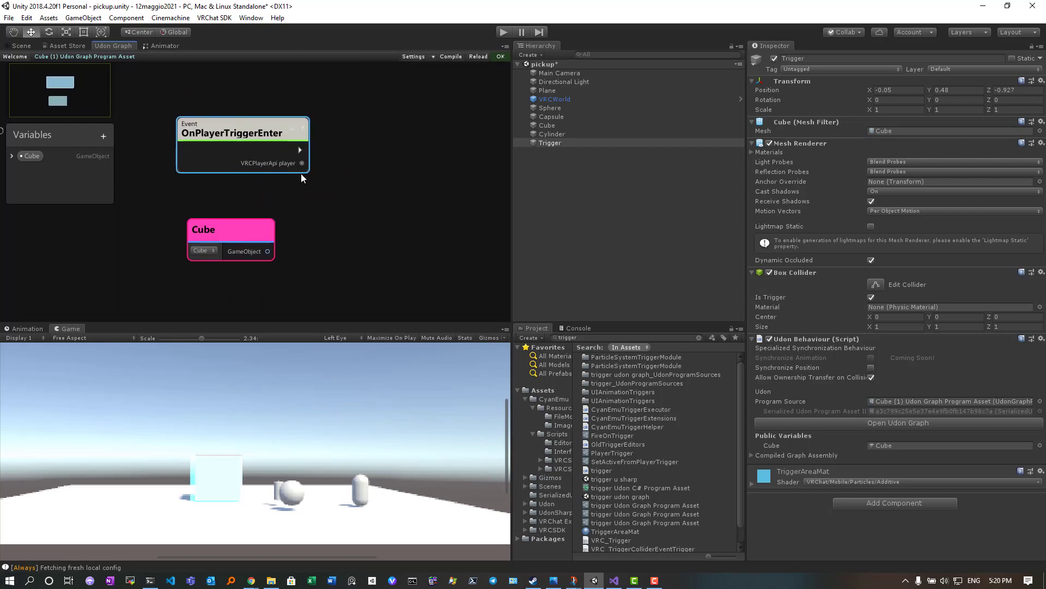
# - Create a GameObject.SetActive node fed by Cube, wire the event's flow into it, and save
pyautogui.moveTo(268, 252); pyautogui.dragTo(359, 222)
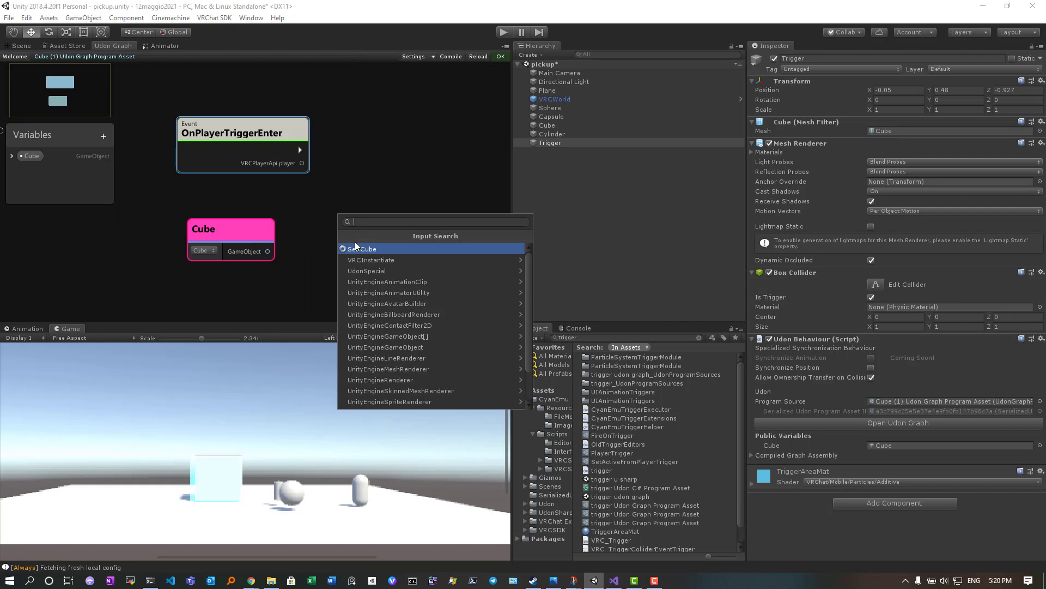
pyautogui.write('active')
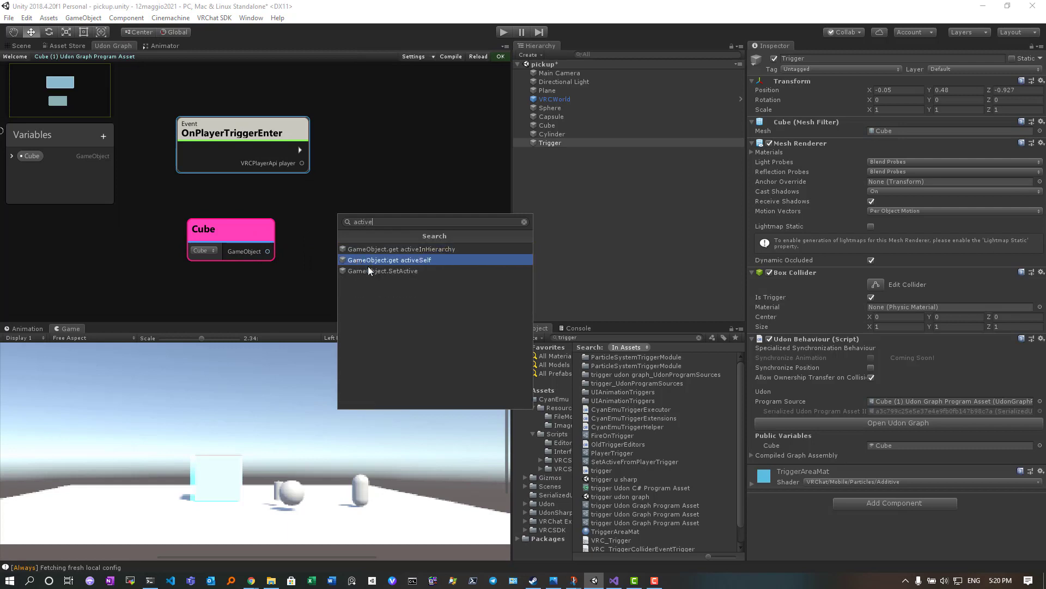
pyautogui.click(370, 271)
pyautogui.moveTo(387, 245); pyautogui.dragTo(379, 181)
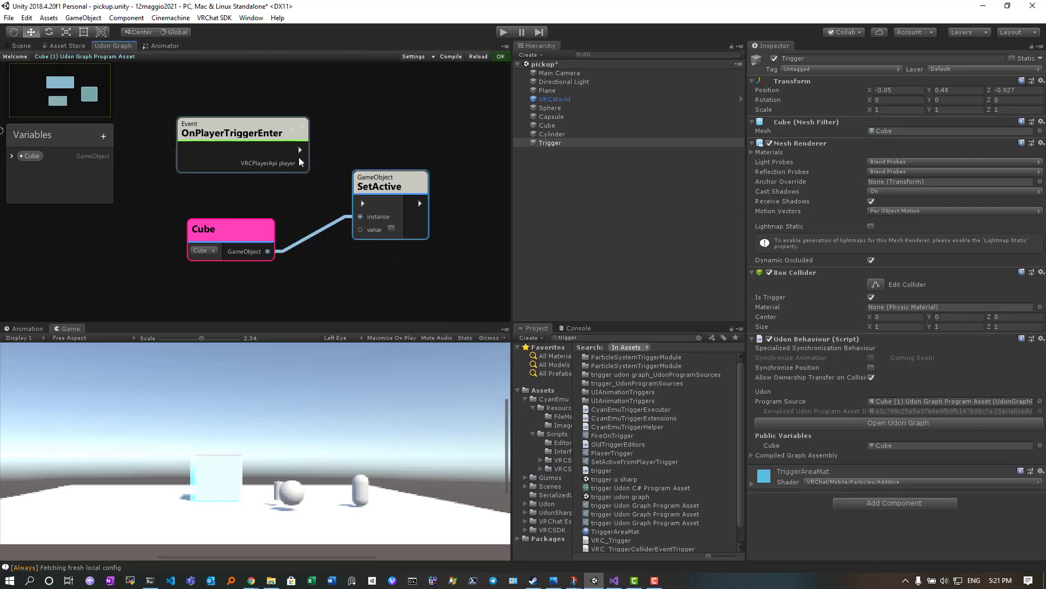
pyautogui.moveTo(300, 151); pyautogui.dragTo(353, 205)
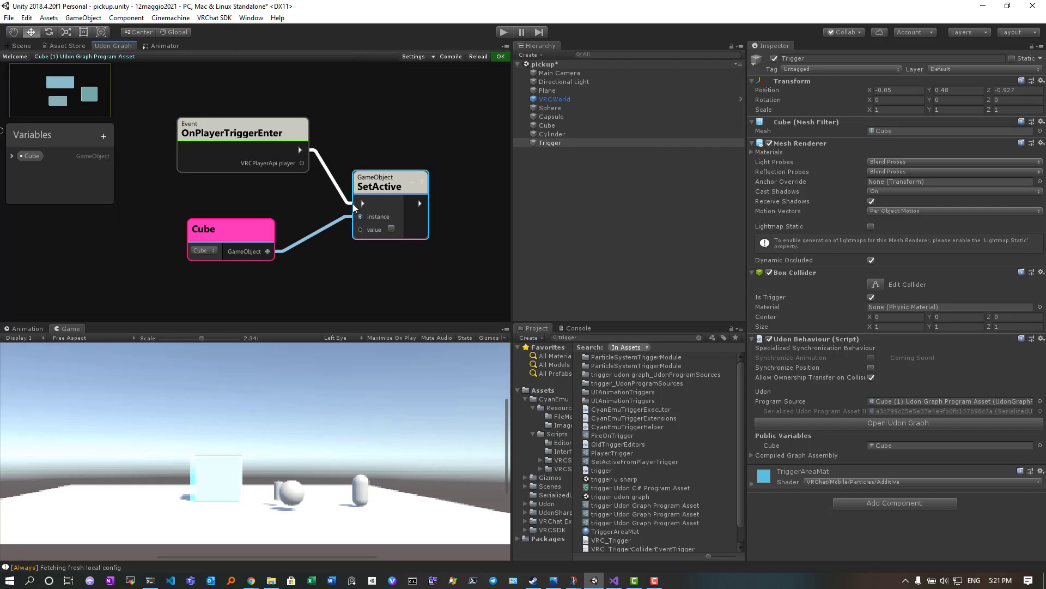
pyautogui.hotkey('ctrl', 's')
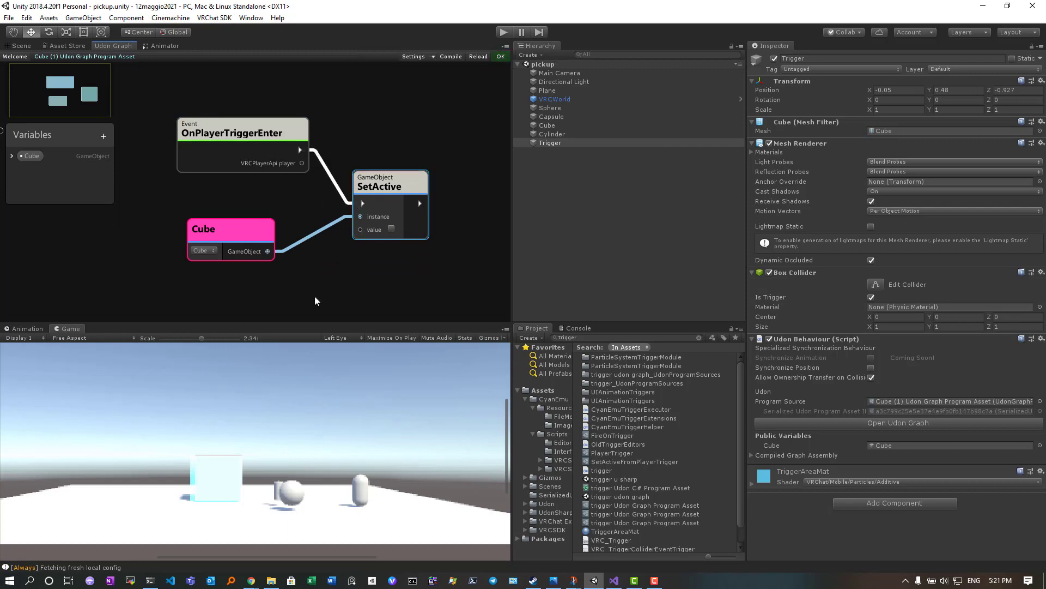
# - Enter Play mode, walk the player into the trigger cube, then open the CyanEmu menu
pyautogui.click(505, 31)
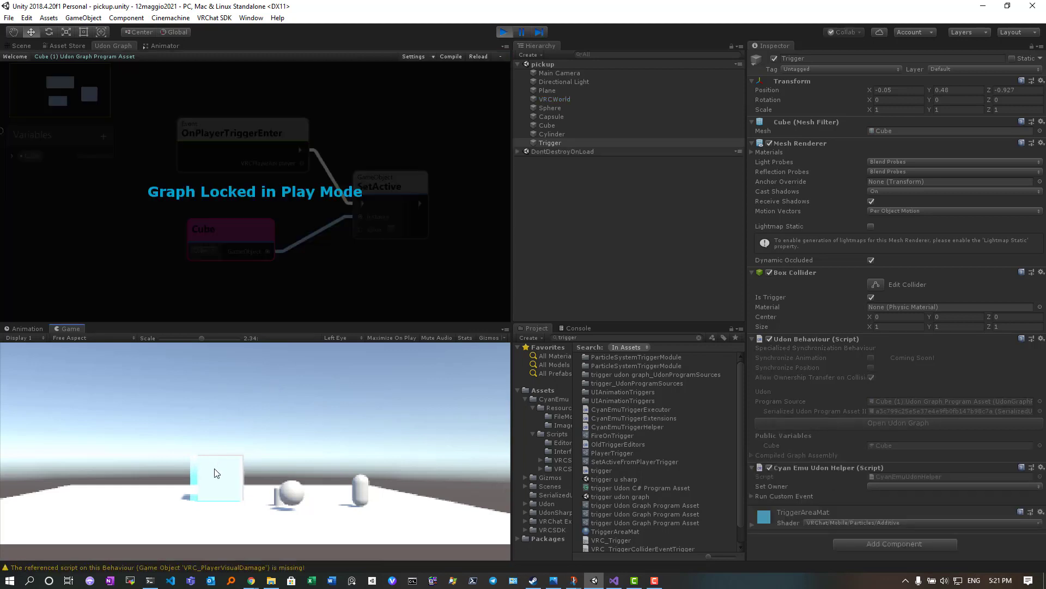
pyautogui.click(217, 473)
pyautogui.click(140, 455)
pyautogui.press('w')
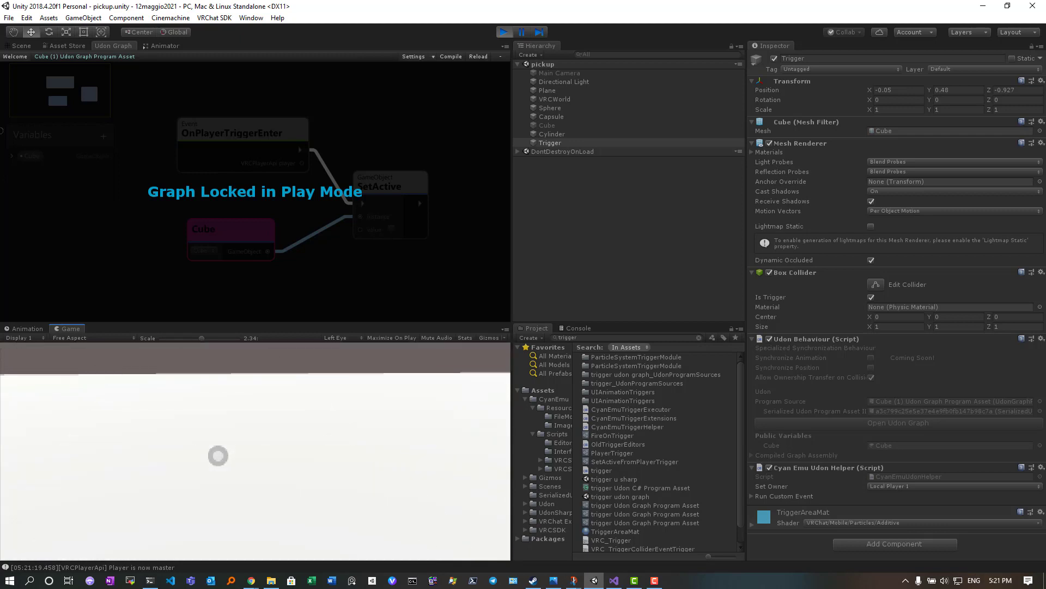
pyautogui.press('Escape')
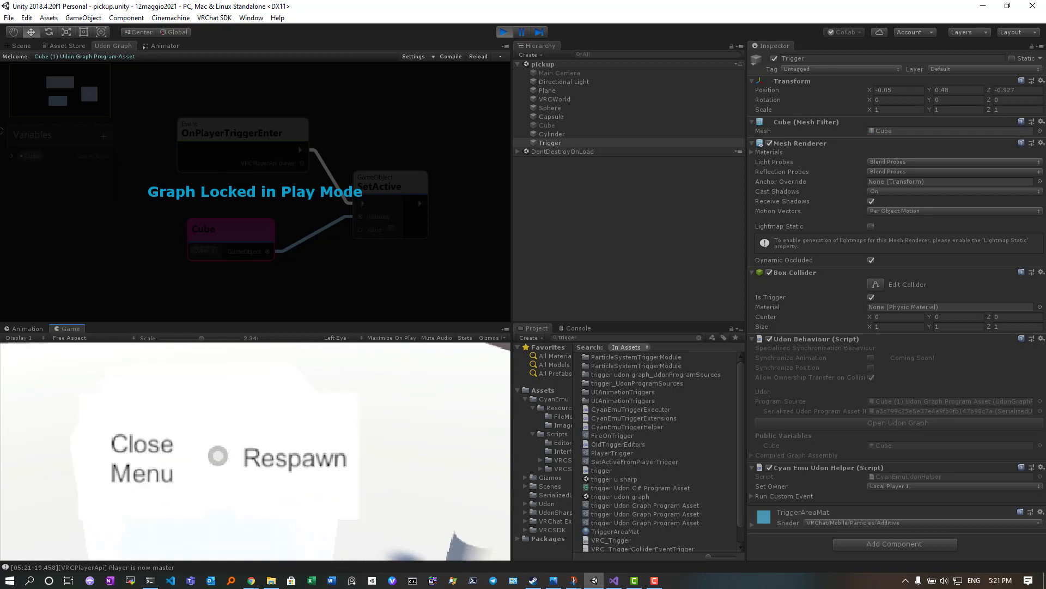
# - Stop Play mode and rearrange the Cube, OnPlayerTriggerEnter and SetActive graph nodes
pyautogui.click(505, 31)
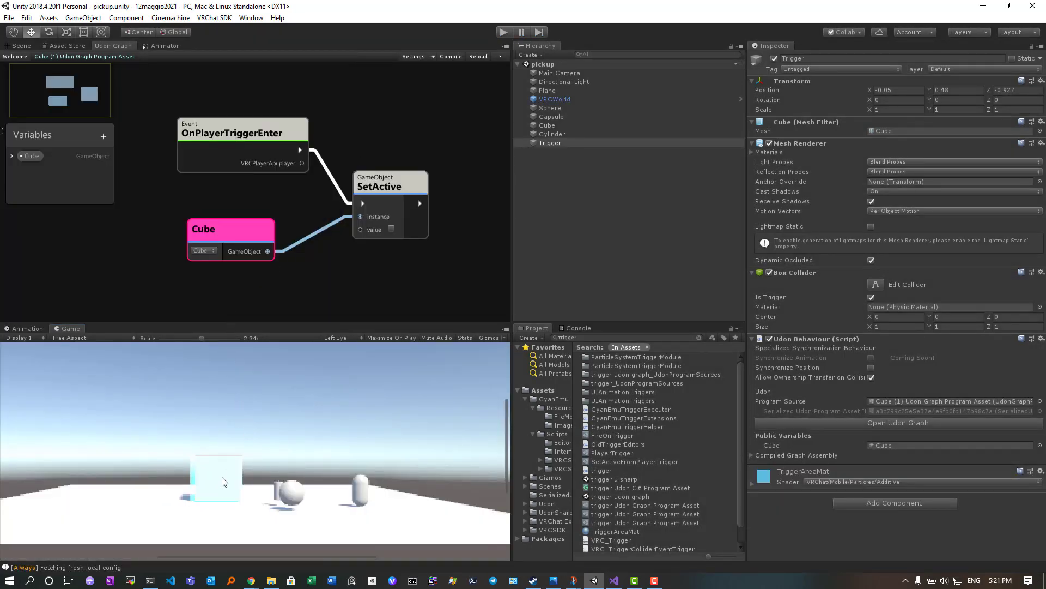
pyautogui.moveTo(234, 231); pyautogui.dragTo(241, 234)
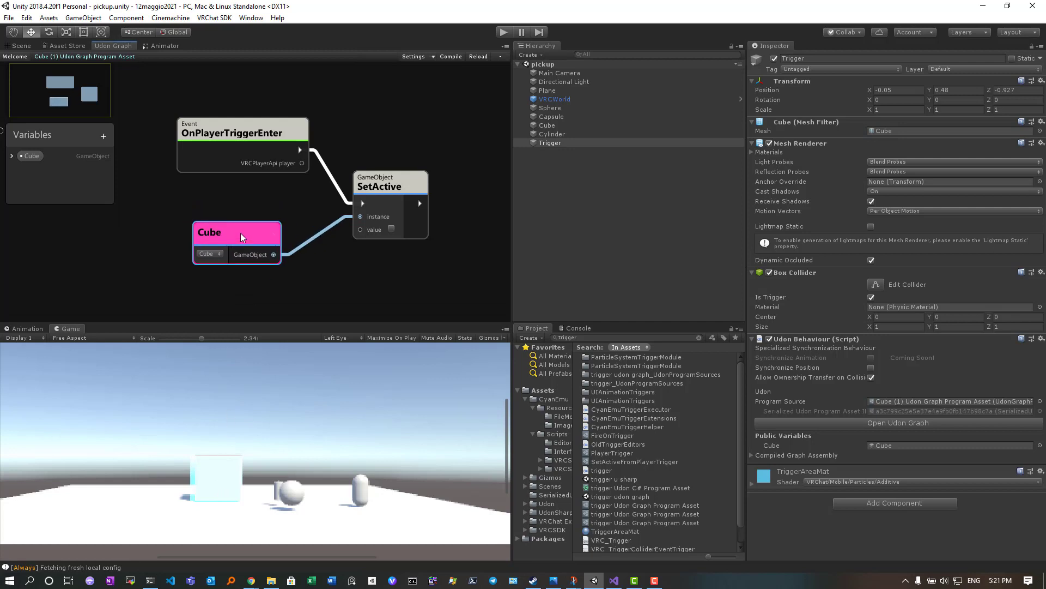
pyautogui.moveTo(255, 224); pyautogui.dragTo(241, 193)
pyautogui.moveTo(227, 124); pyautogui.dragTo(225, 83)
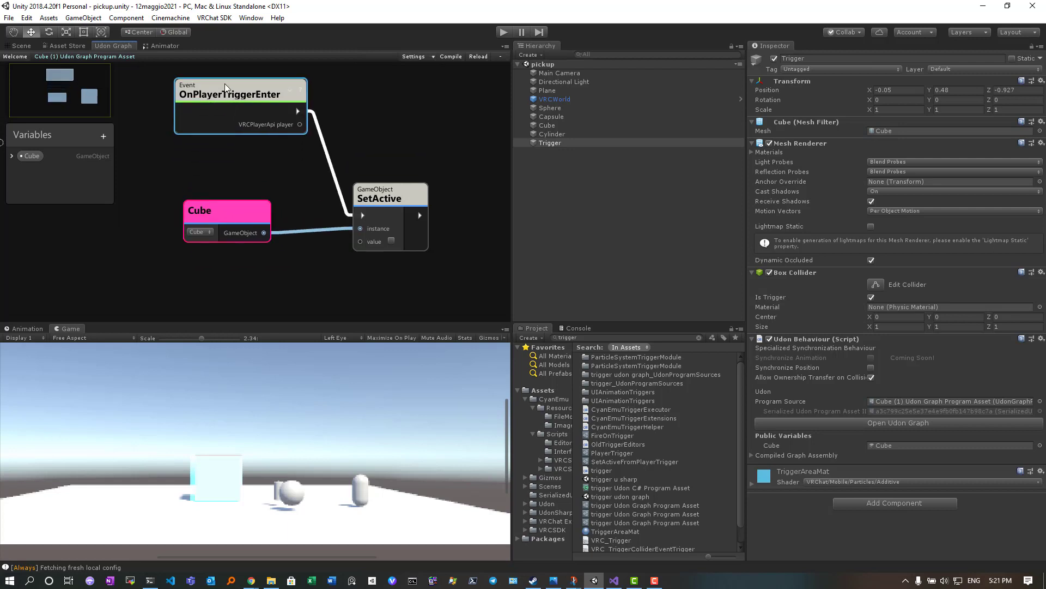
pyautogui.moveTo(229, 233); pyautogui.dragTo(244, 190)
pyautogui.click(361, 222)
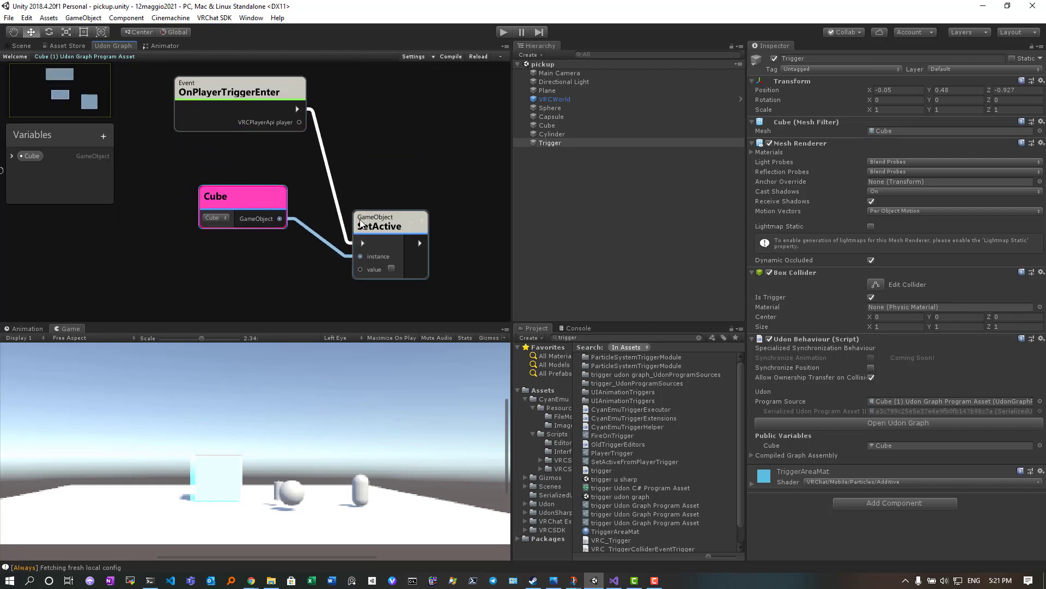
pyautogui.moveTo(374, 212); pyautogui.dragTo(381, 202)
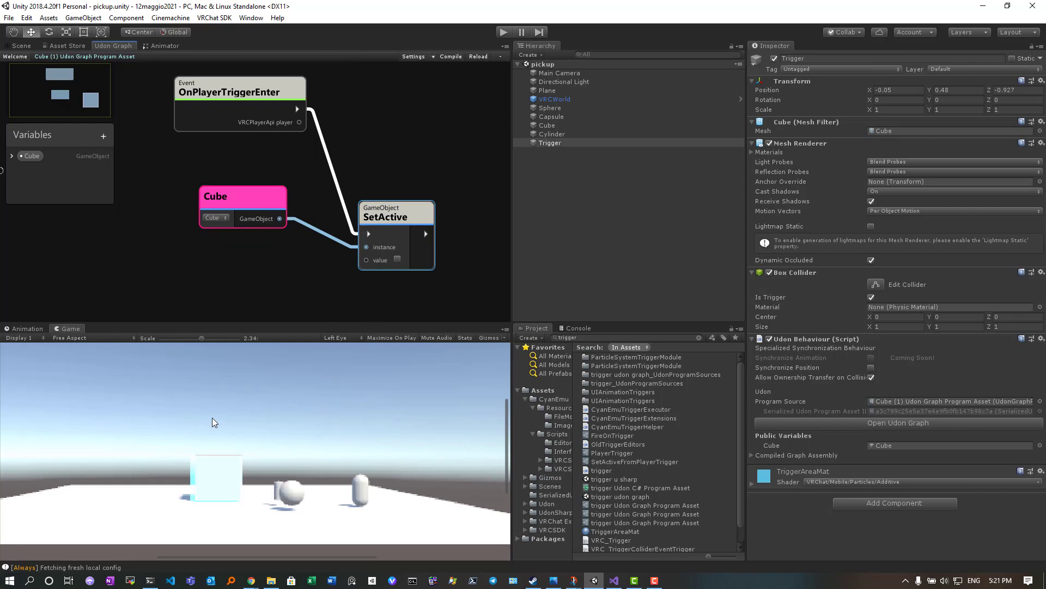
# - Rename Cylinder to chiave, Cube to porta and Trigger to serratura in the Hierarchy
pyautogui.click(552, 134)
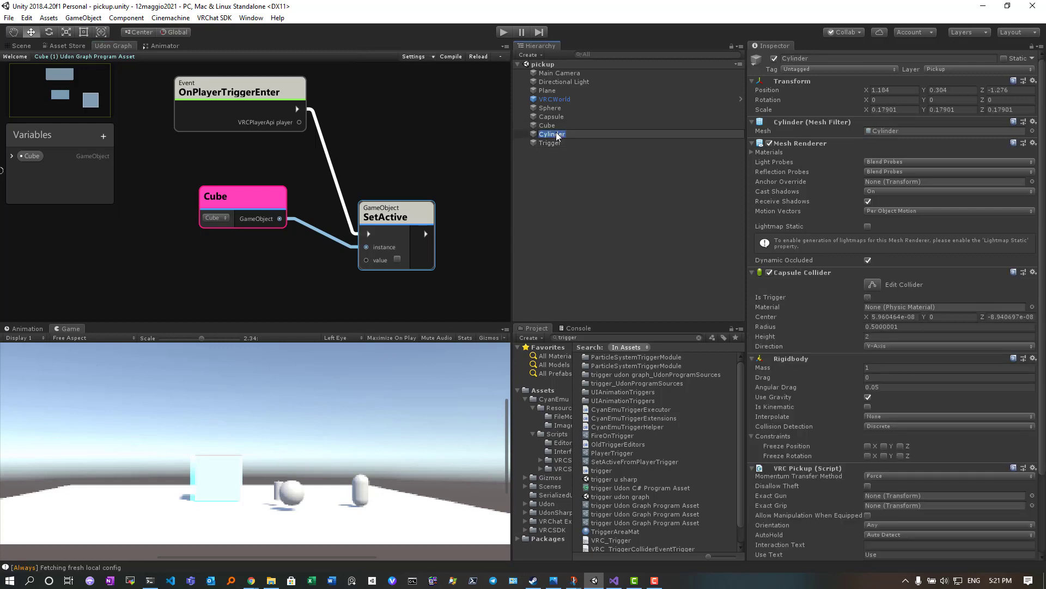
pyautogui.write('chiave')
pyautogui.press('Return')
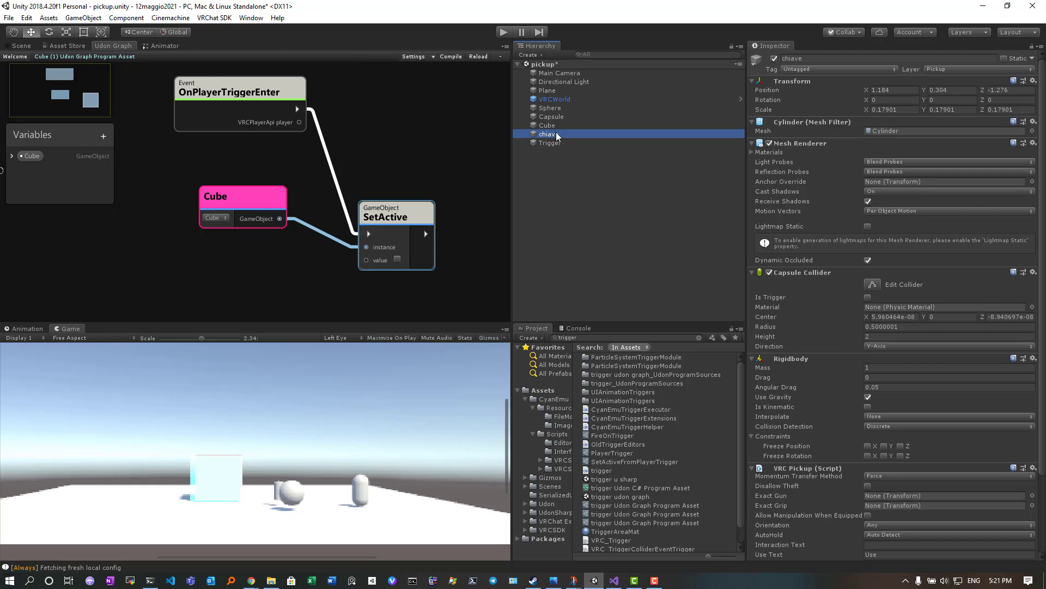
pyautogui.click(552, 126)
pyautogui.click(551, 126)
pyautogui.write('porta')
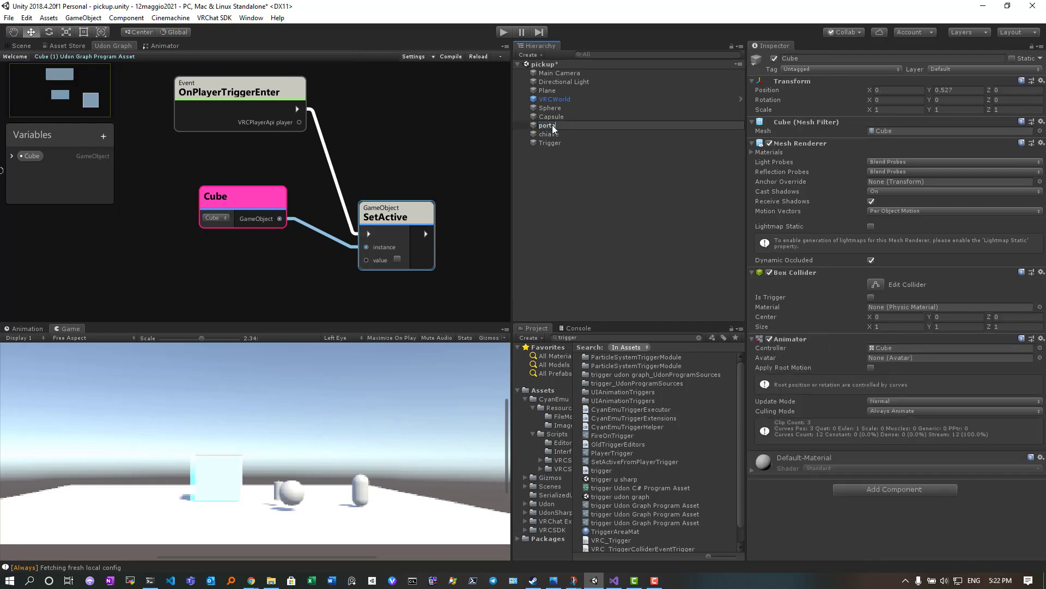
pyautogui.press('Return')
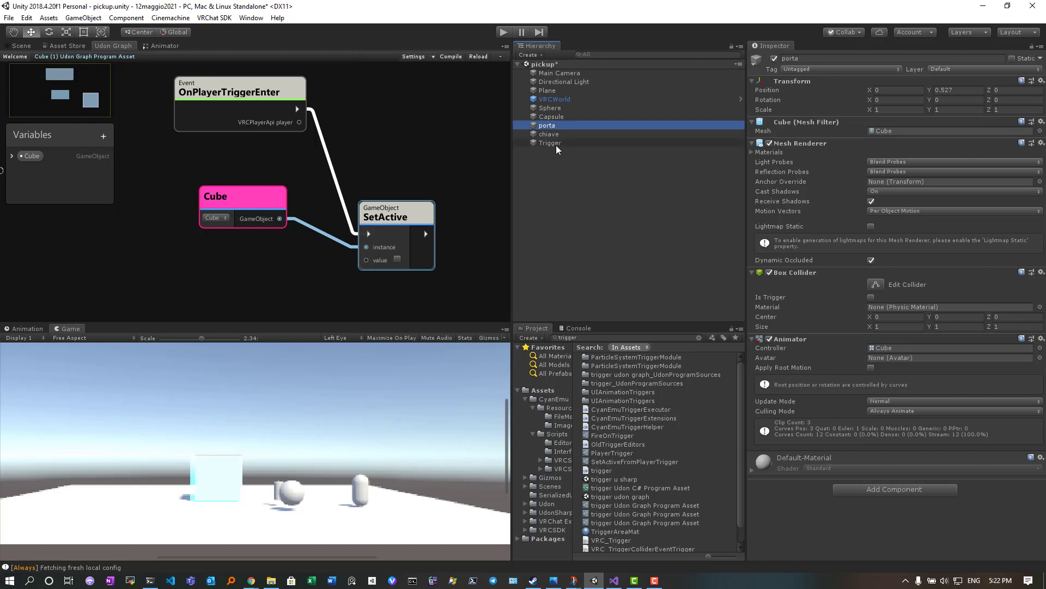
pyautogui.click(547, 142)
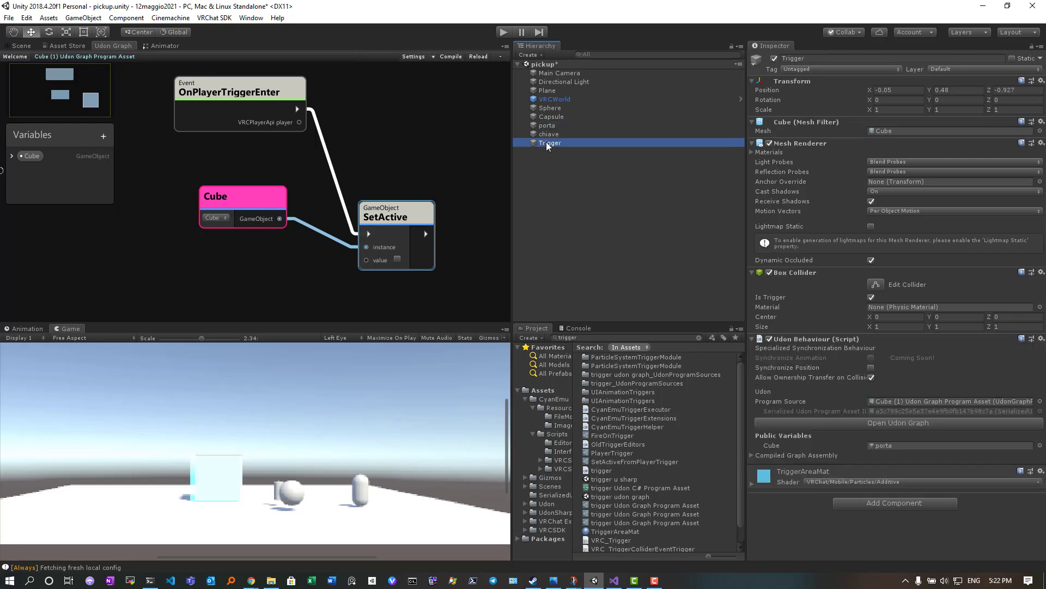
pyautogui.click(546, 142)
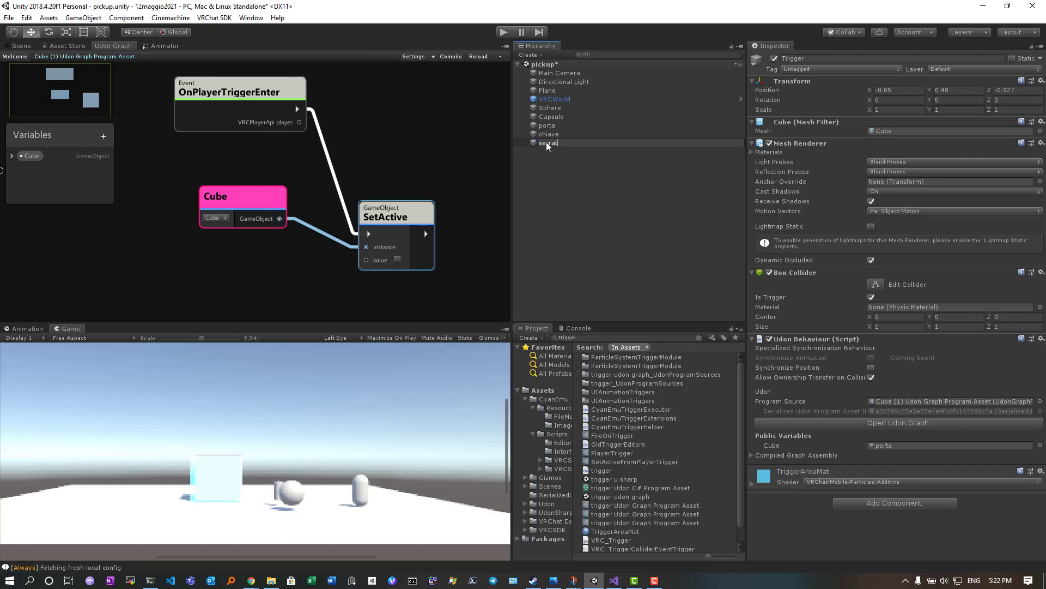
pyautogui.write('serratura')
pyautogui.press('Return')
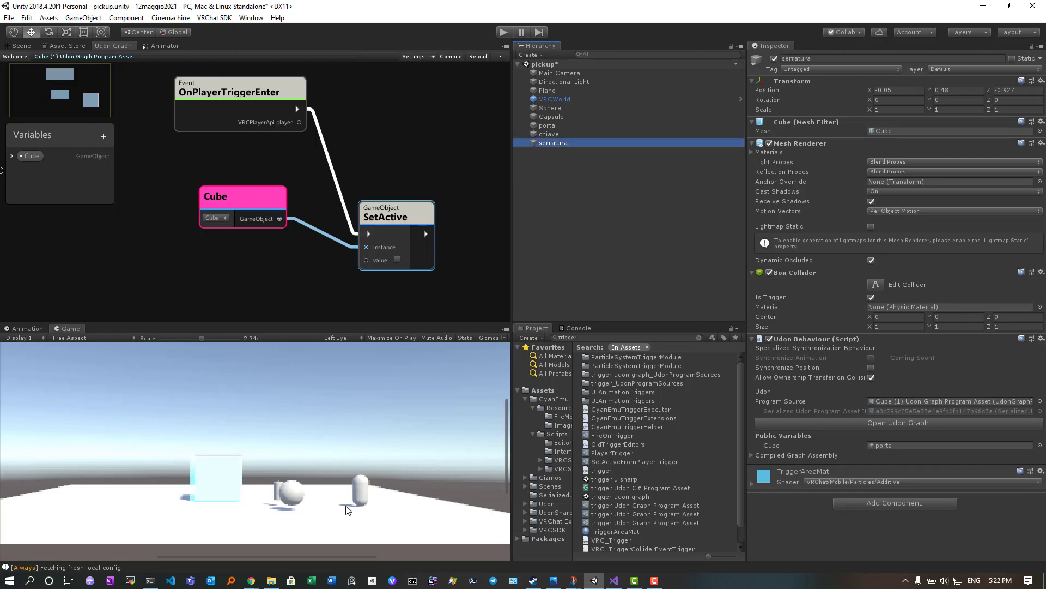
# - Check porta's components, reselect serratura, and move the Cube variable node up-left
pyautogui.click(551, 124)
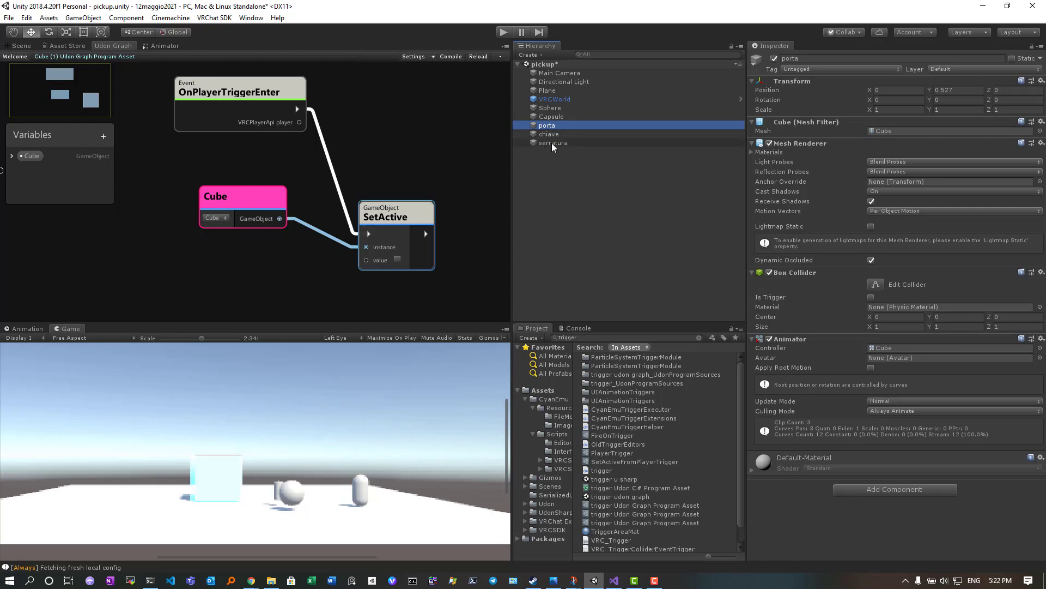
pyautogui.click(551, 142)
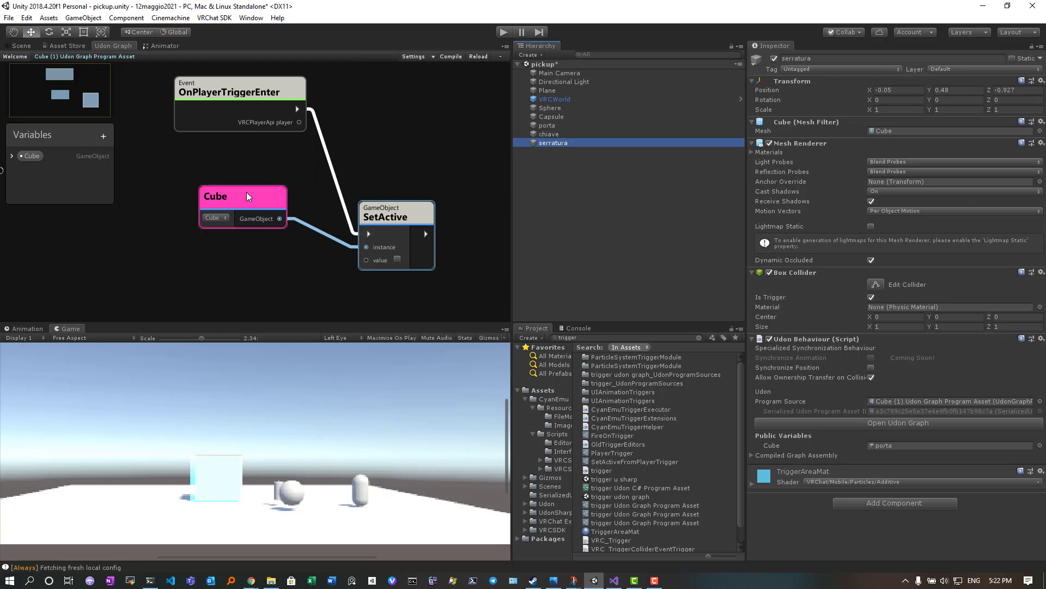
pyautogui.moveTo(246, 192); pyautogui.dragTo(210, 165)
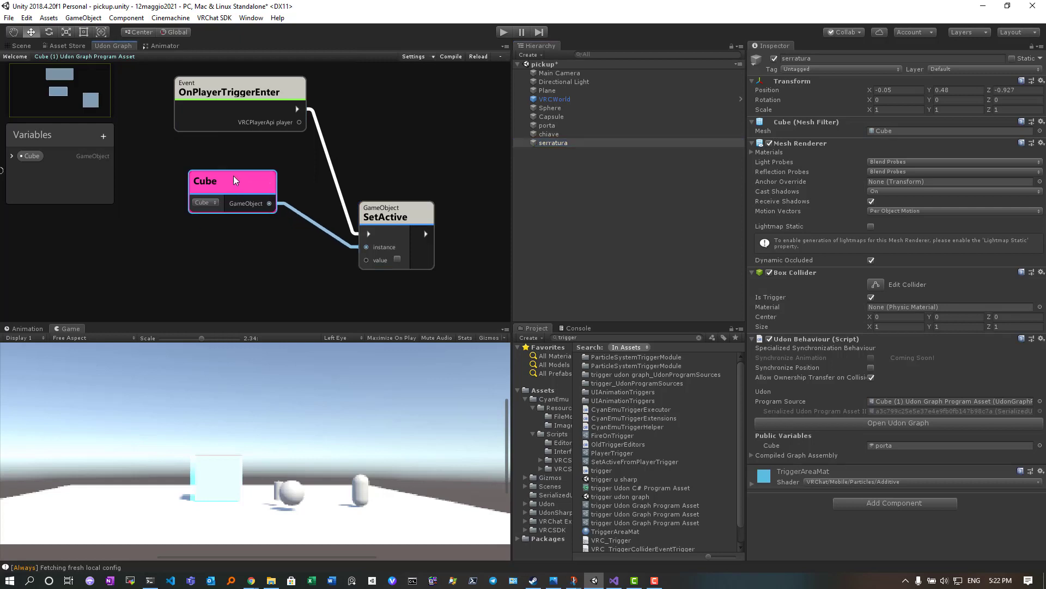
# - Add an OnTriggerEnter event node below Cube and wire its flow into SetActive
pyautogui.click(224, 84)
pyautogui.rightClick(219, 254)
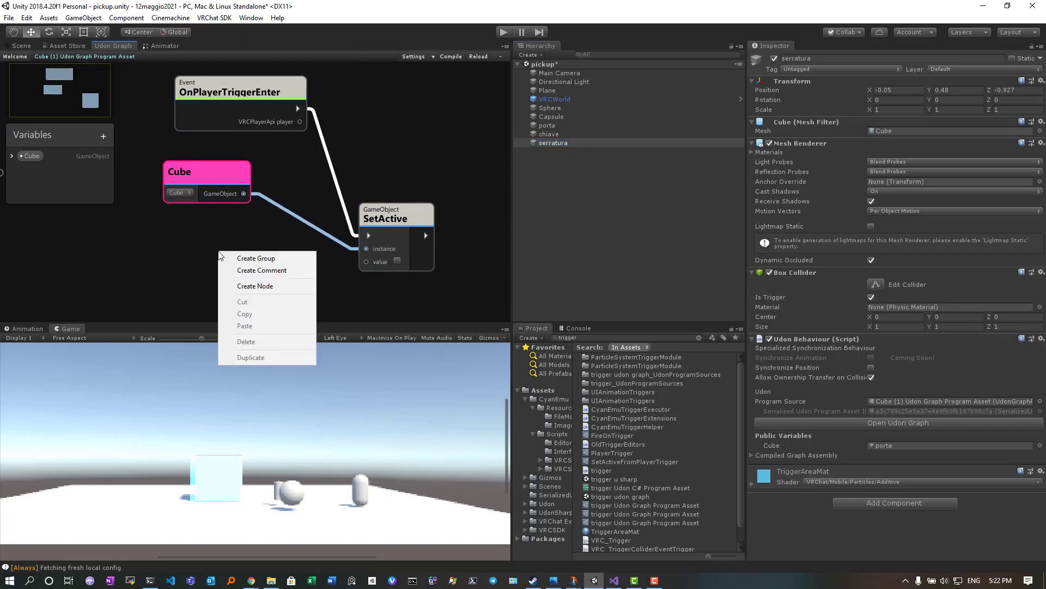
pyautogui.click(258, 286)
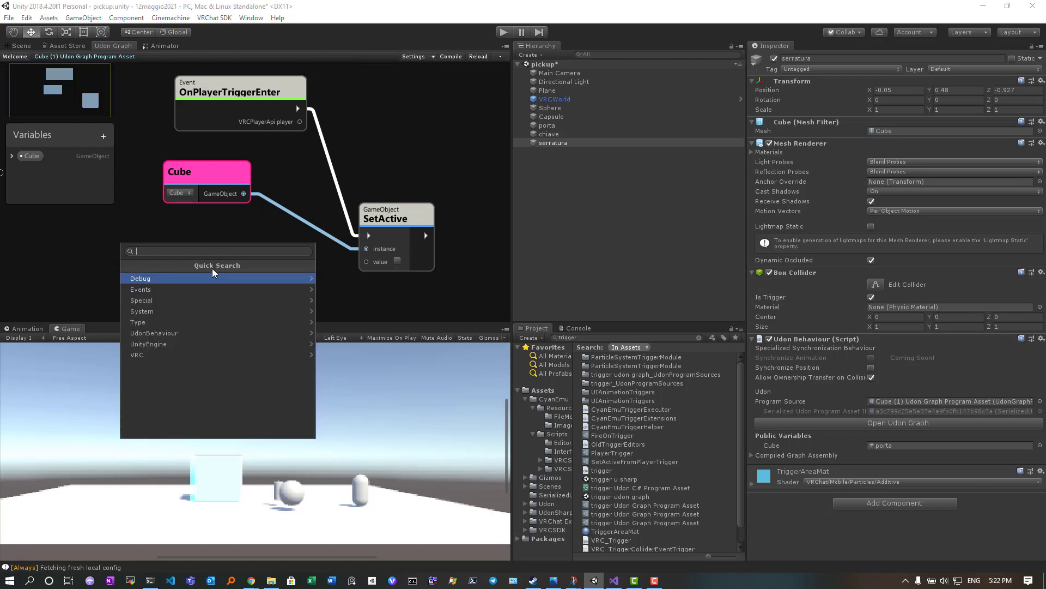
pyautogui.write('trigger')
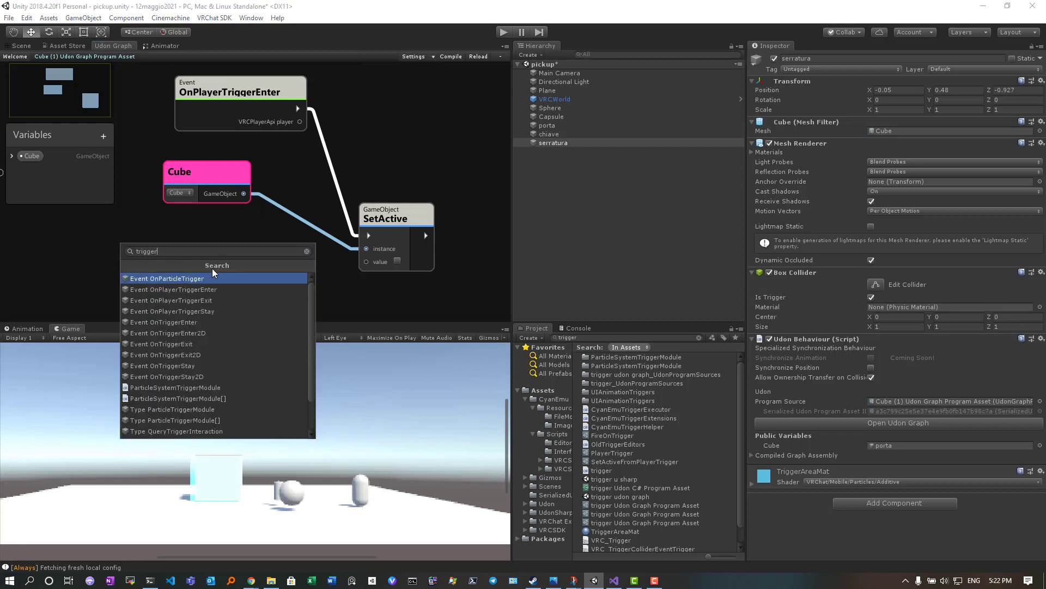
pyautogui.click(179, 322)
pyautogui.moveTo(257, 279)
pyautogui.mouseDown()
pyautogui.moveTo(181, 240)
pyautogui.moveTo(187, 227)
pyautogui.mouseUp()
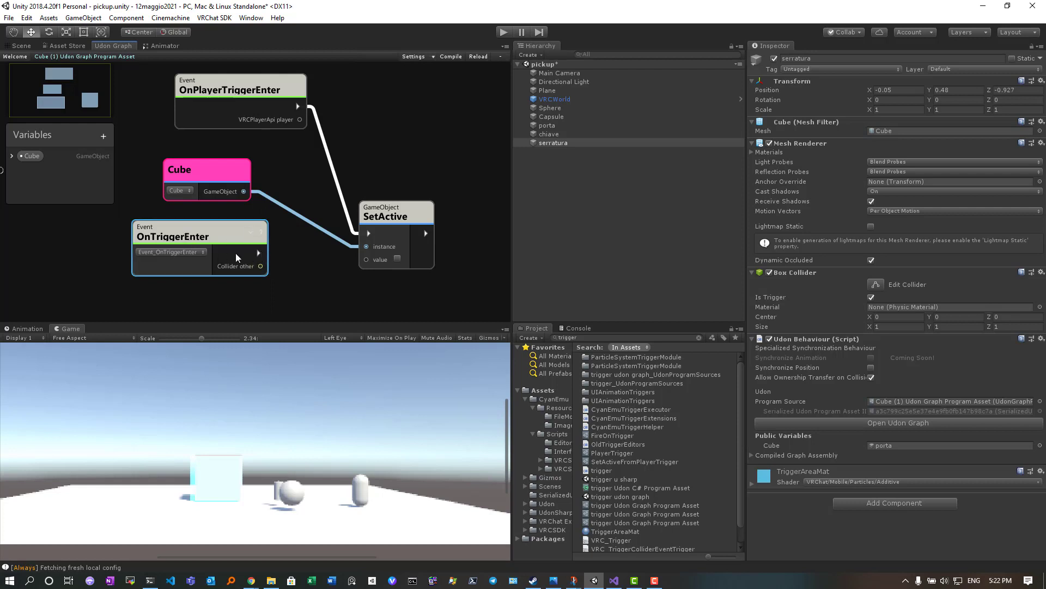
pyautogui.moveTo(258, 253); pyautogui.dragTo(367, 235)
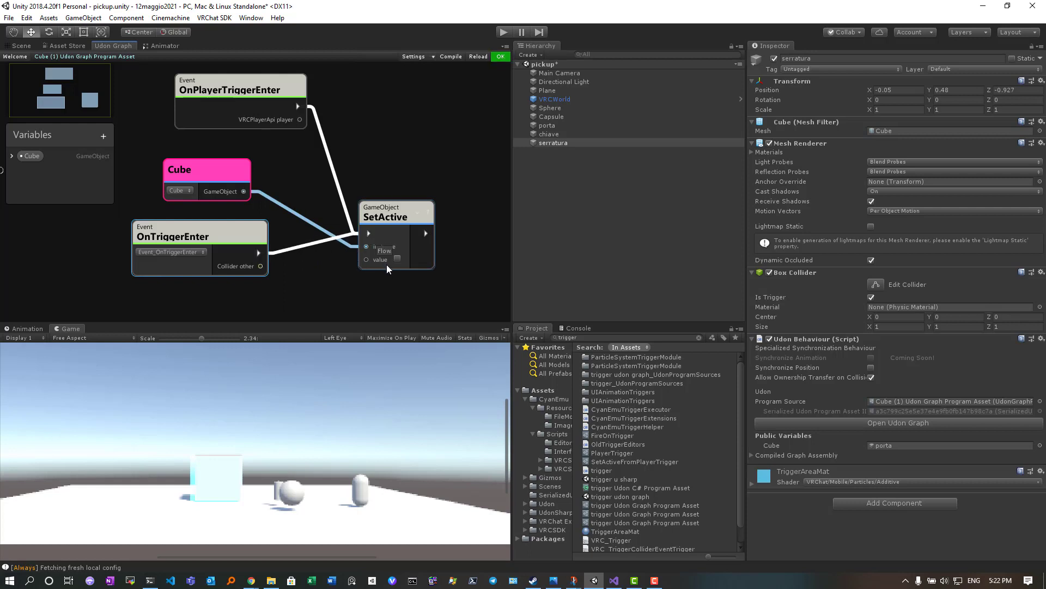
pyautogui.moveTo(214, 225); pyautogui.dragTo(209, 247)
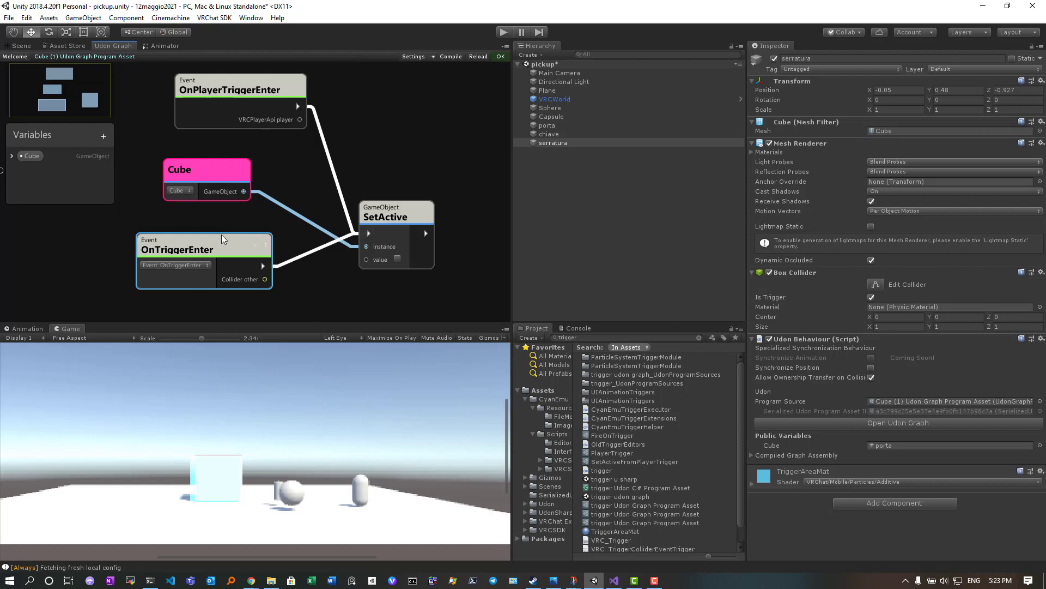
pyautogui.moveTo(219, 238); pyautogui.dragTo(230, 248)
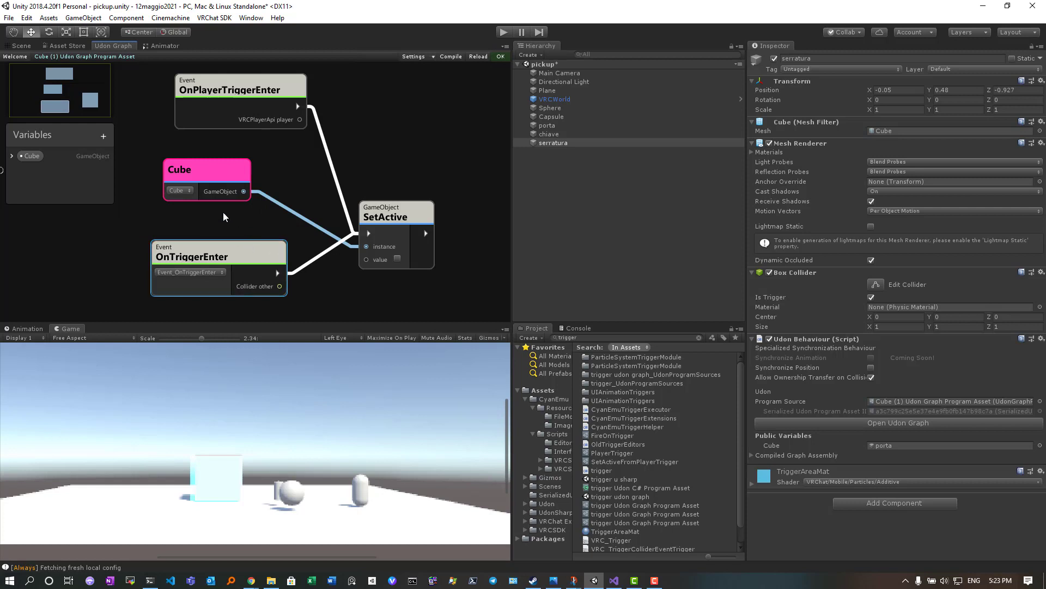
pyautogui.click(379, 203)
# - Duplicate SetActive, drive the copy from OnPlayerTriggerEnter with Cube as instance, and tick its value
pyautogui.hotkey('ctrl', 'd')
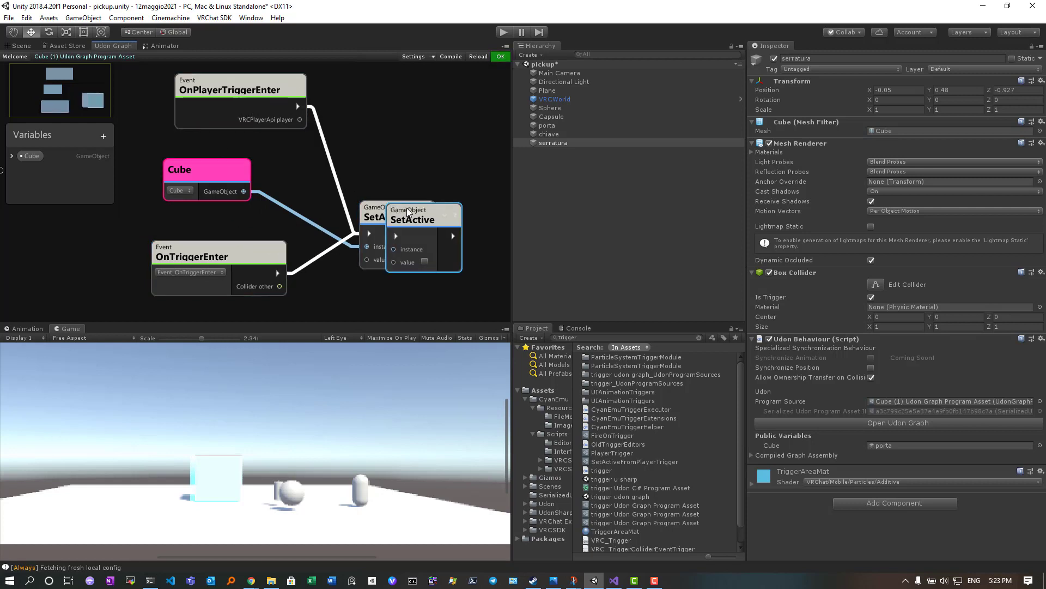
pyautogui.moveTo(385, 206); pyautogui.dragTo(380, 111)
pyautogui.moveTo(357, 233); pyautogui.dragTo(365, 140)
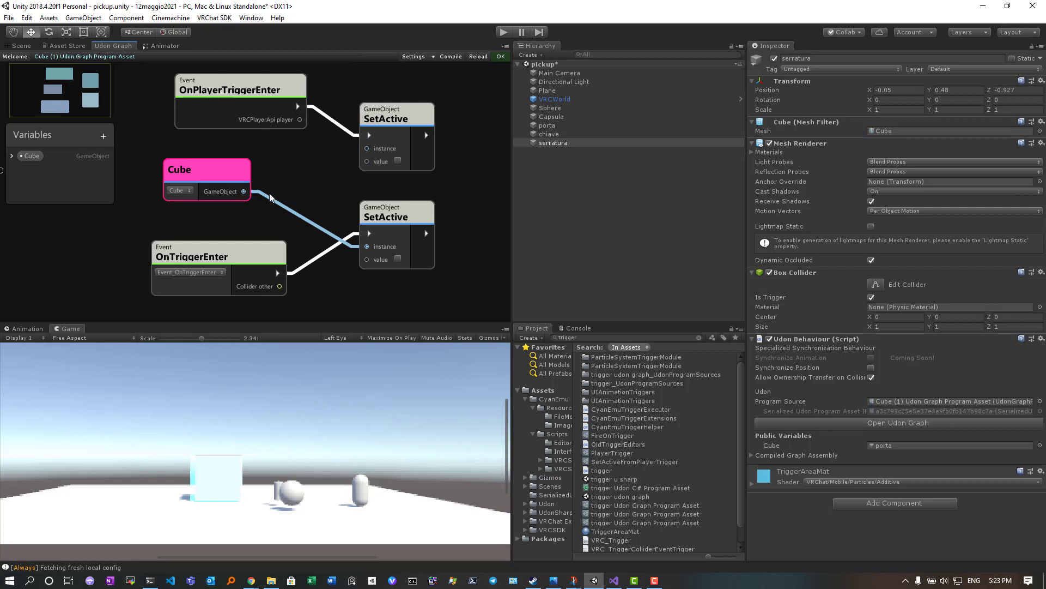
pyautogui.moveTo(244, 191); pyautogui.dragTo(368, 152)
pyautogui.click(398, 160)
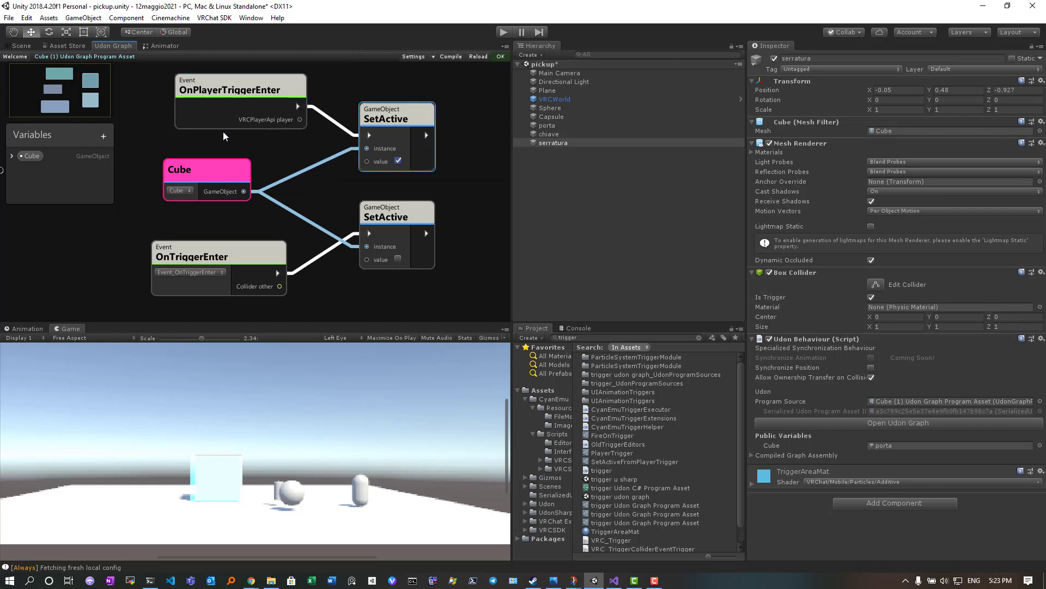
pyautogui.moveTo(223, 99); pyautogui.dragTo(226, 82)
pyautogui.moveTo(227, 82); pyautogui.dragTo(227, 136, button='middle')
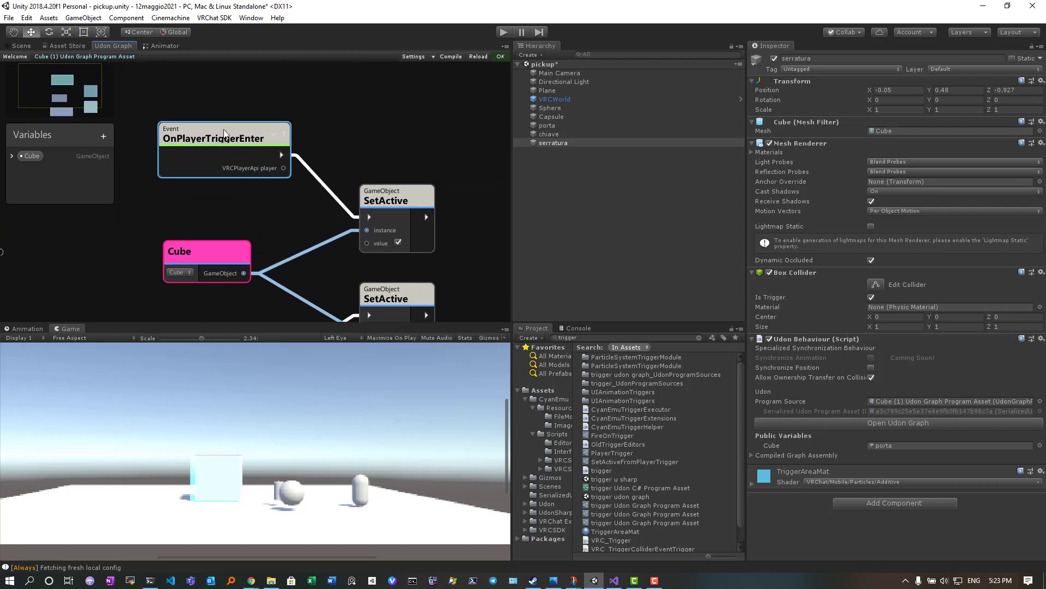
pyautogui.scroll(-1, 223, 195)
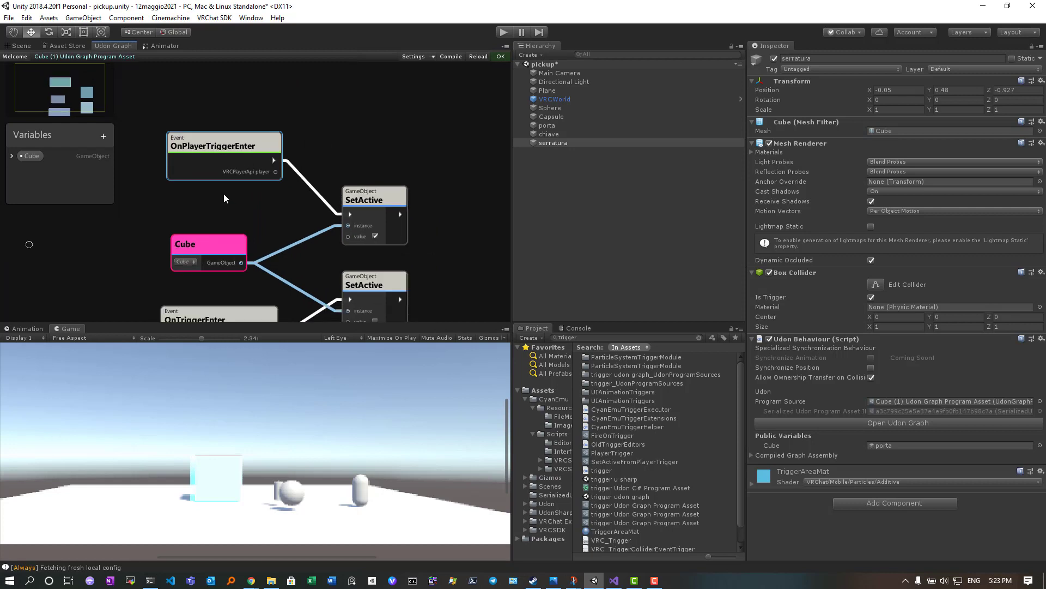
# - Rename the Cube variable to Porta and save the scene
pyautogui.click(27, 156)
pyautogui.rightClick(26, 156)
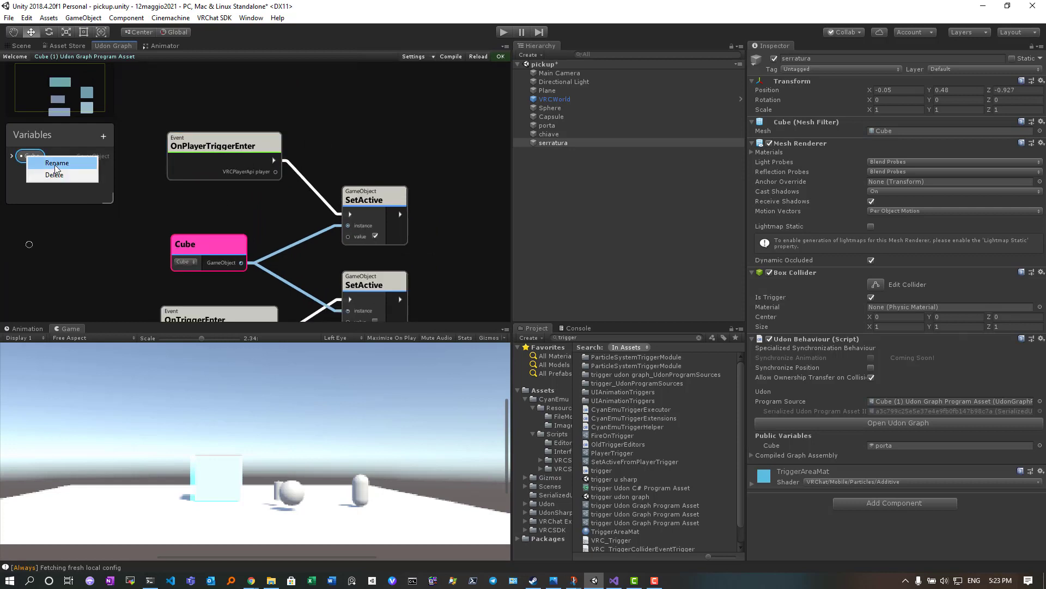
pyautogui.click(55, 164)
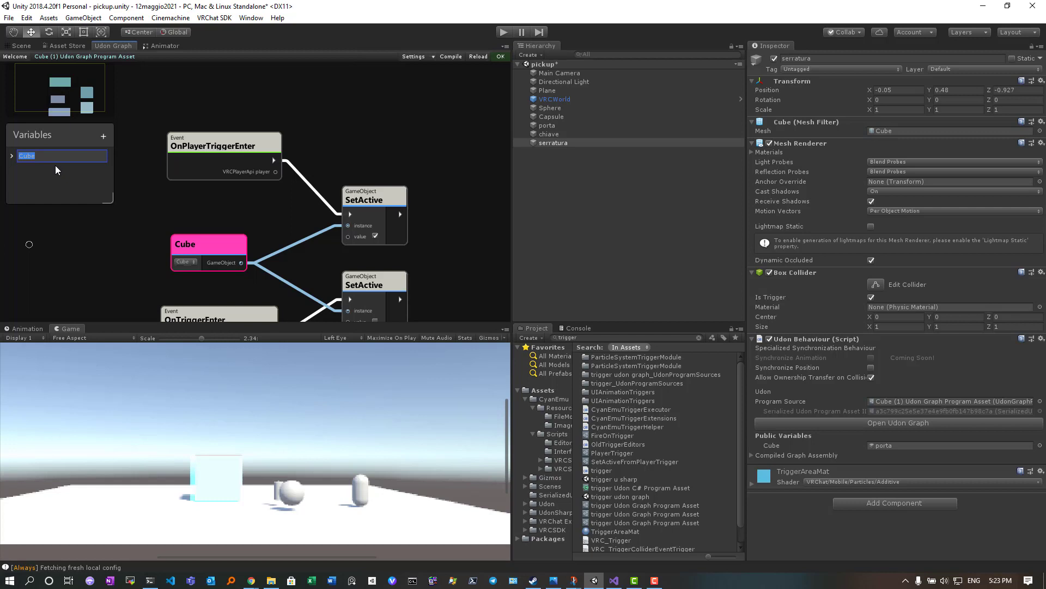
pyautogui.write('Porta')
pyautogui.press('Return')
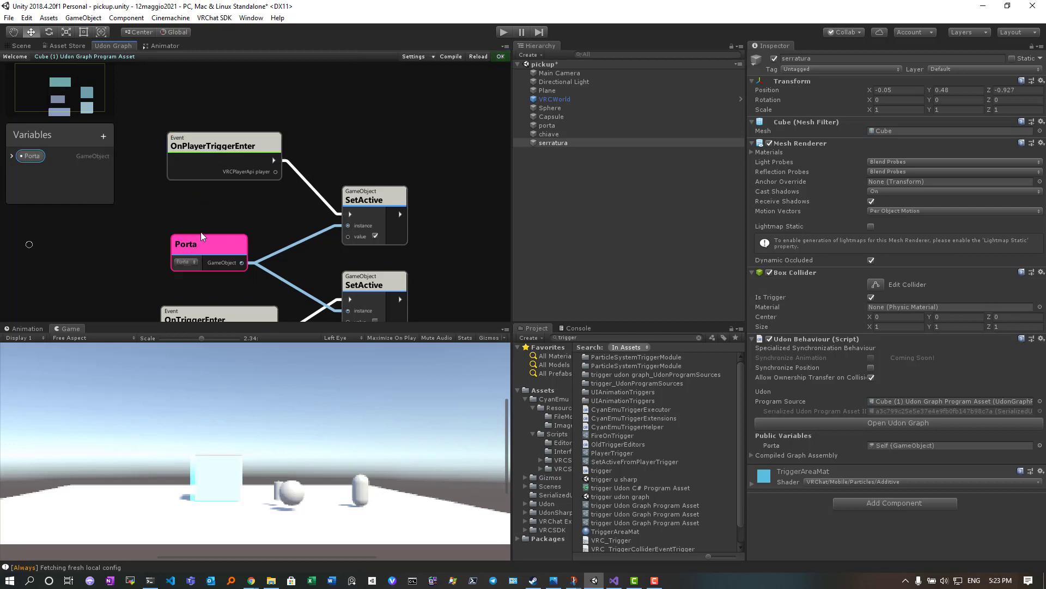
pyautogui.scroll(-1, 202, 232)
pyautogui.hotkey('ctrl', 's')
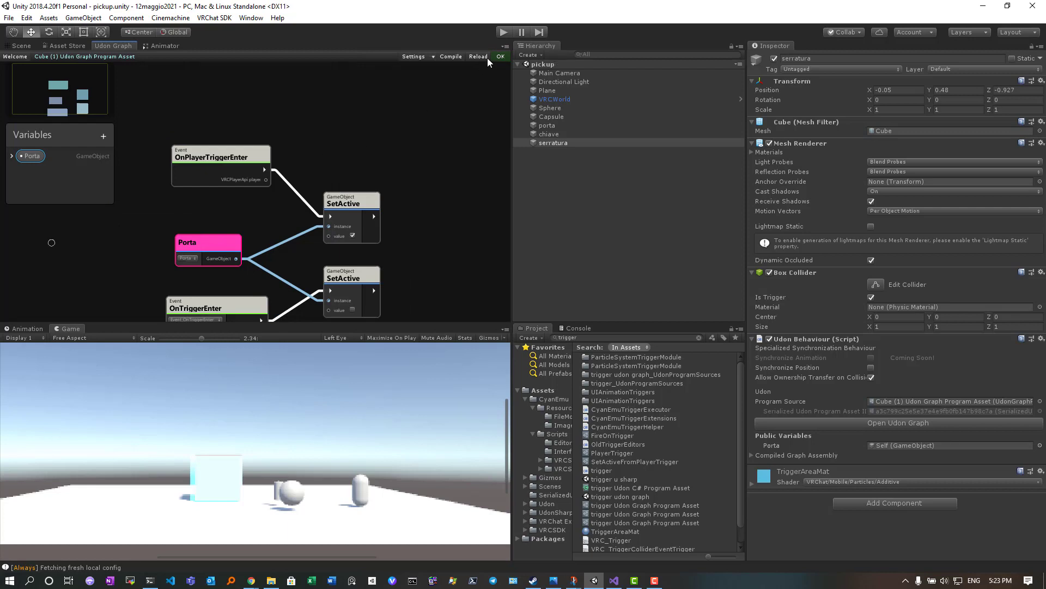
# - In Play mode, walk to the chiave pickup, grab it and throw it into the cube
pyautogui.click(501, 32)
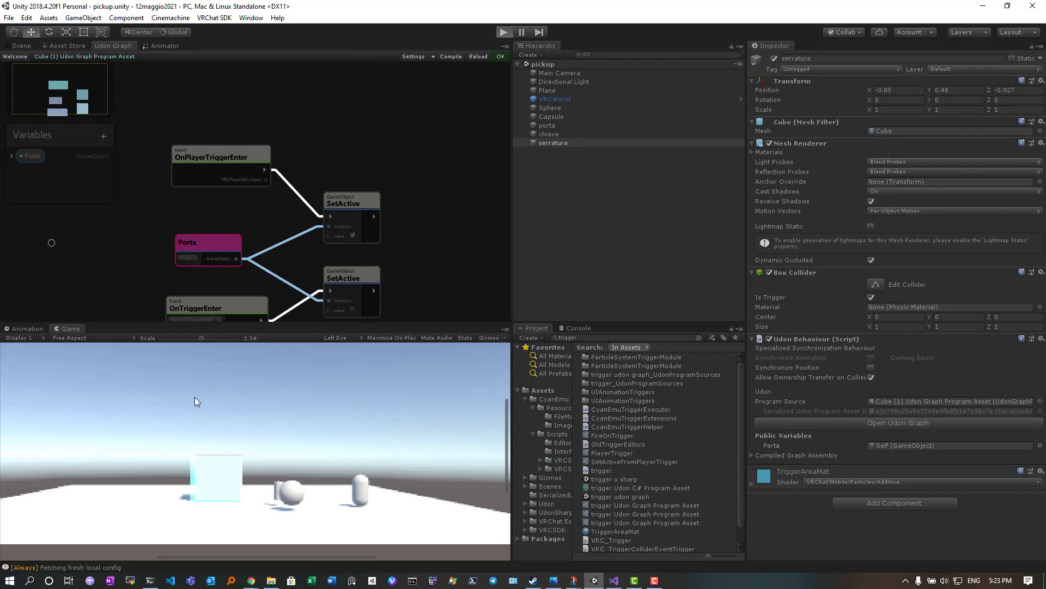
pyautogui.click(228, 412)
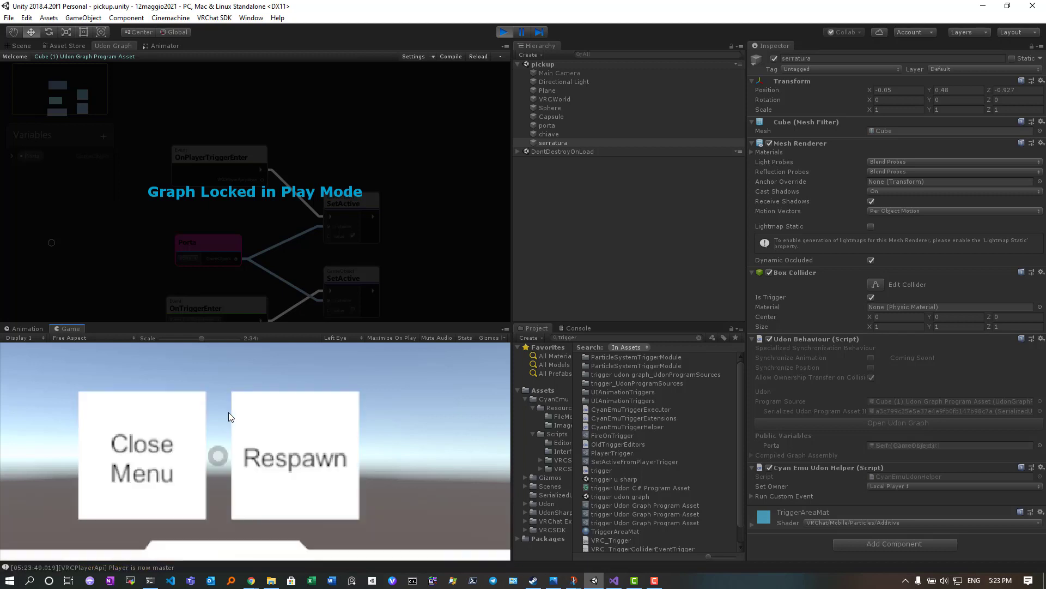
pyautogui.click(140, 444)
pyautogui.press('w')
pyautogui.press('s')
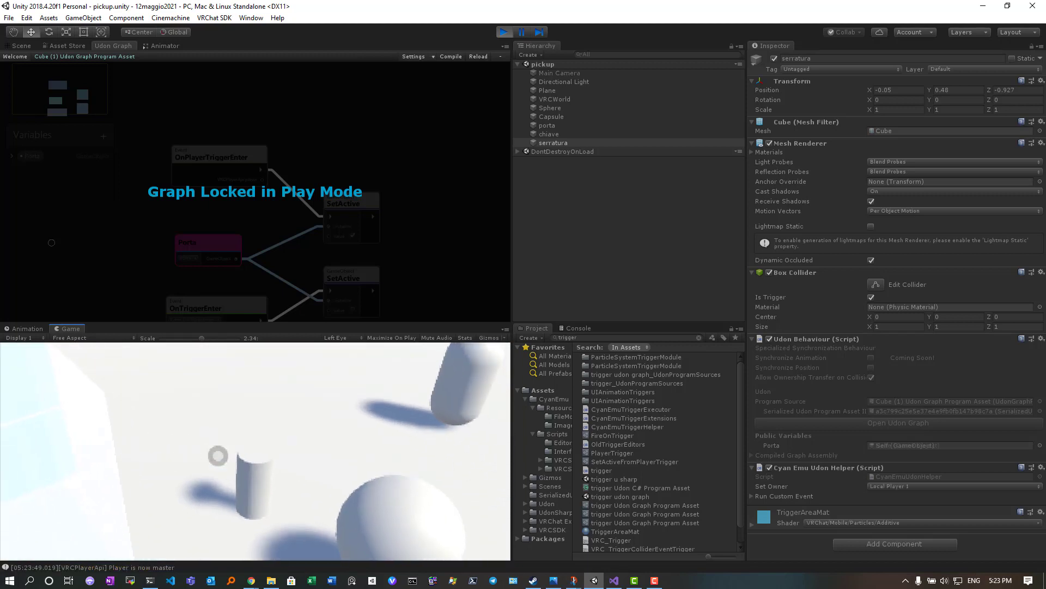
pyautogui.click(218, 456)
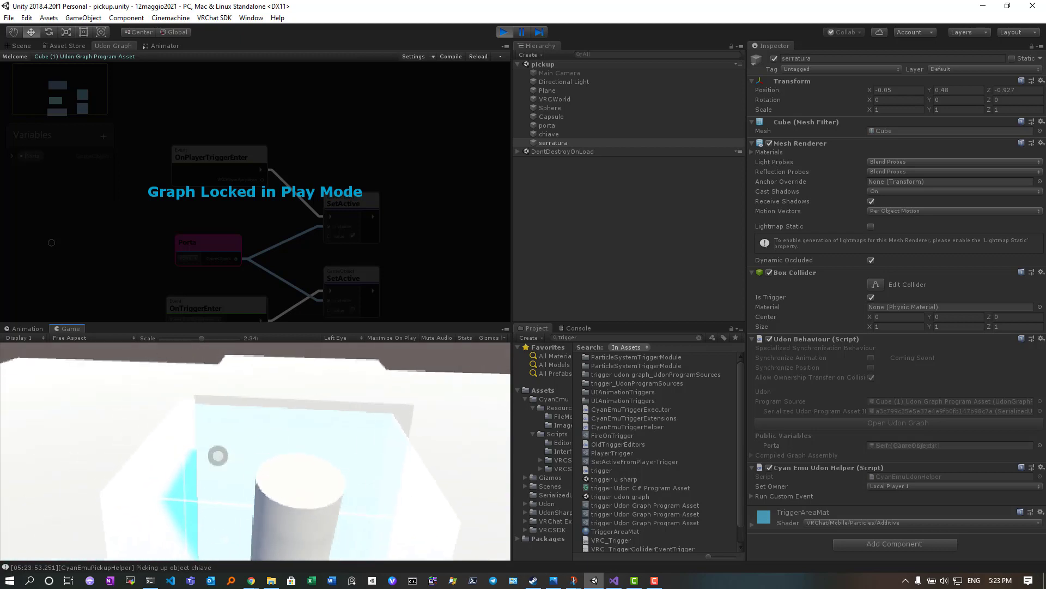
pyautogui.click(218, 456)
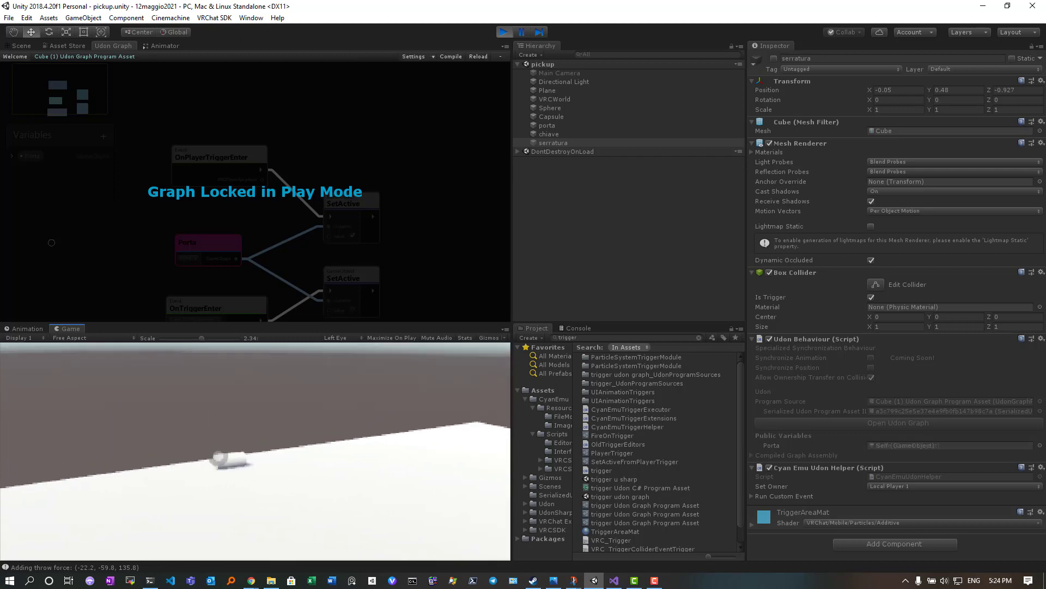
pyautogui.press('Escape')
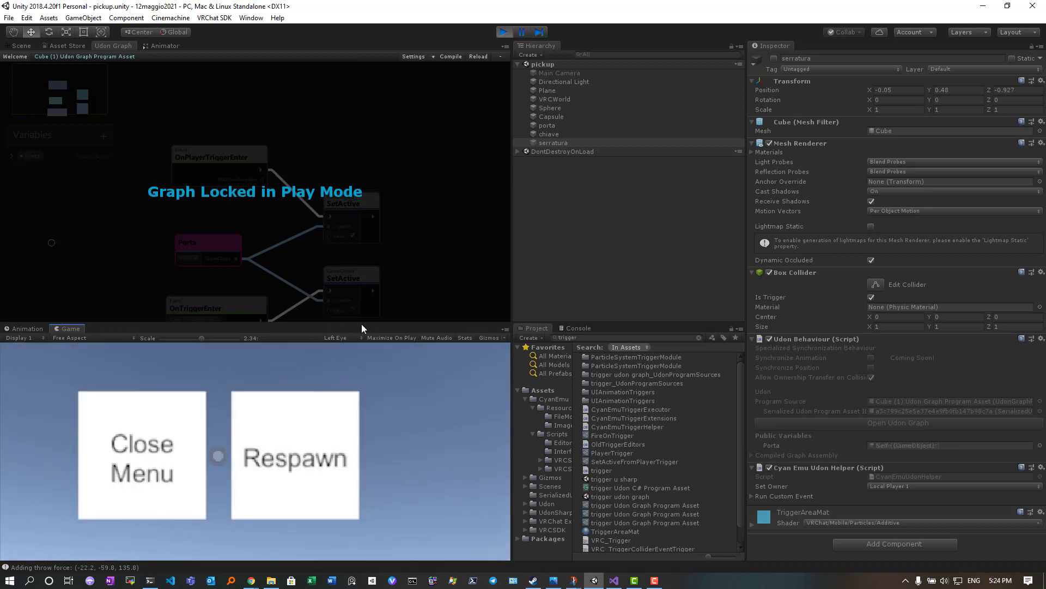
# - Stop Play, add a Rigidbody with Freeze Rotation X to porta, save, then remove it
pyautogui.click(504, 33)
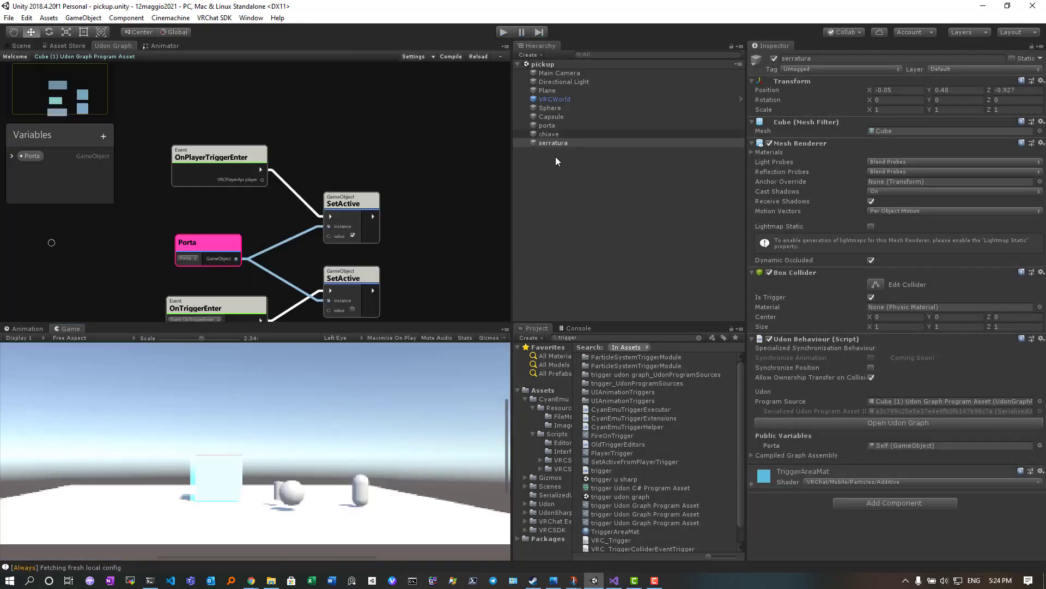
pyautogui.click(549, 135)
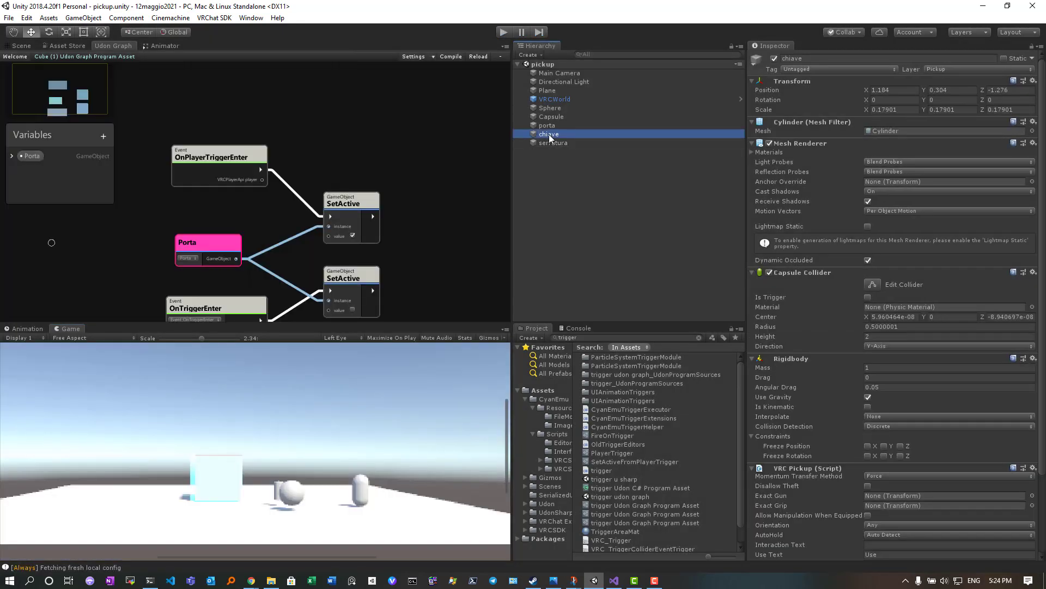
pyautogui.click(552, 125)
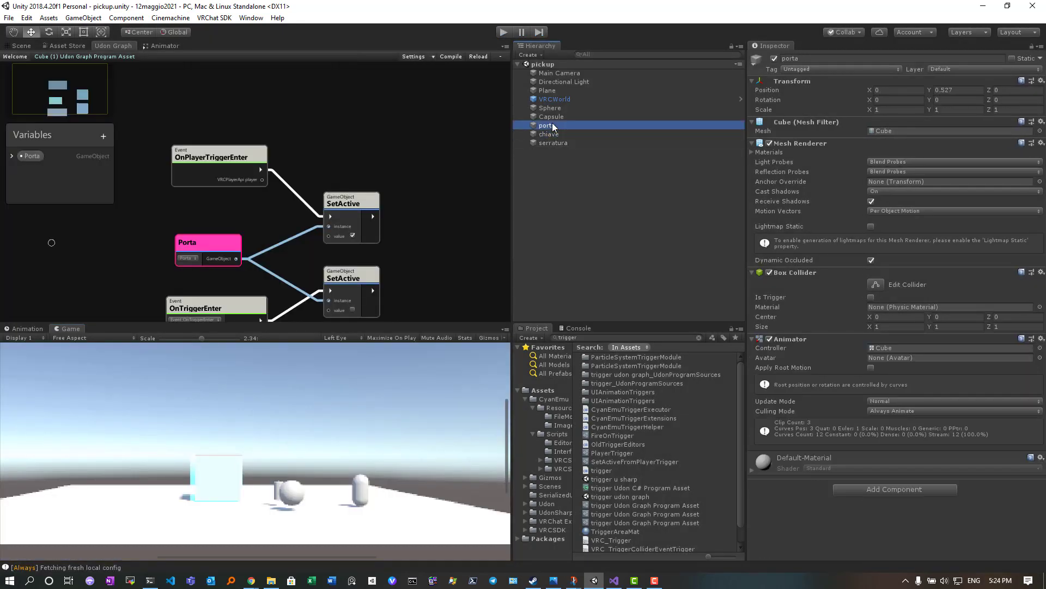
pyautogui.click(889, 489)
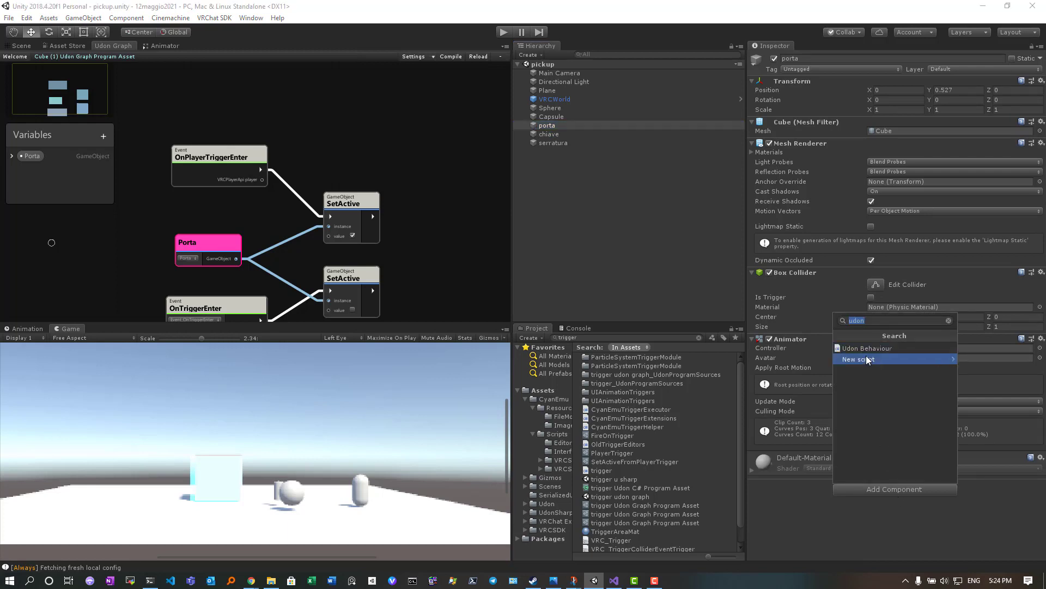
pyautogui.write('rigid')
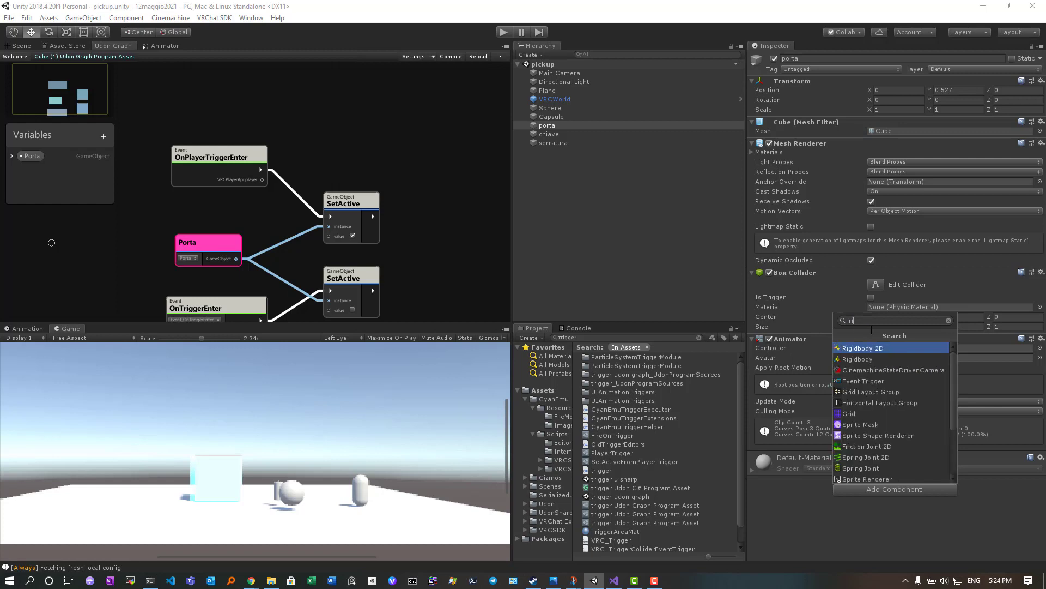
pyautogui.click(870, 358)
pyautogui.scroll(-3, 835, 432)
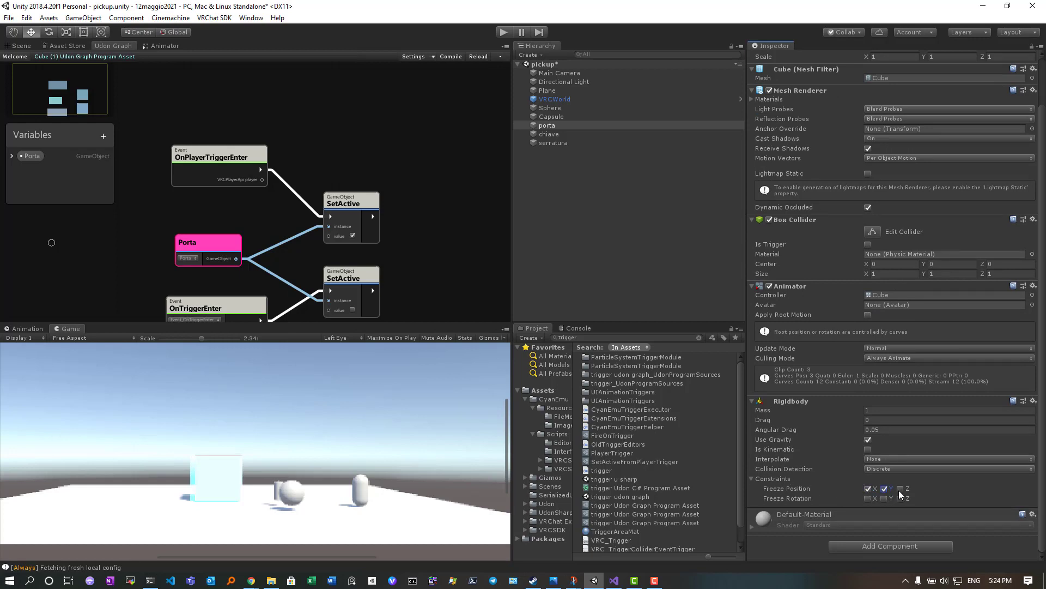
pyautogui.click(868, 498)
pyautogui.hotkey('ctrl', 's')
pyautogui.click(1034, 401)
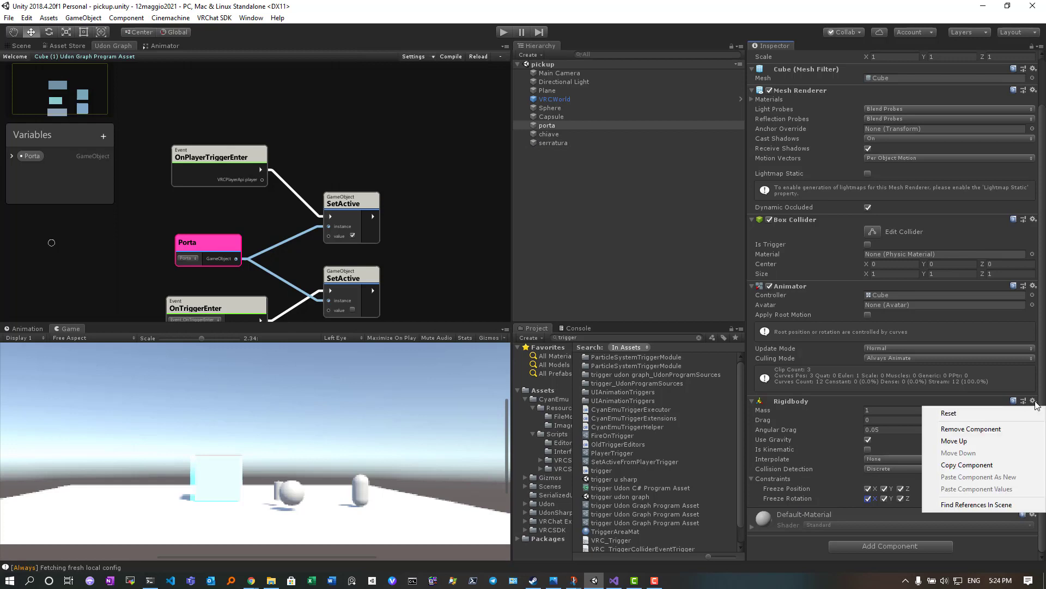
pyautogui.click(982, 429)
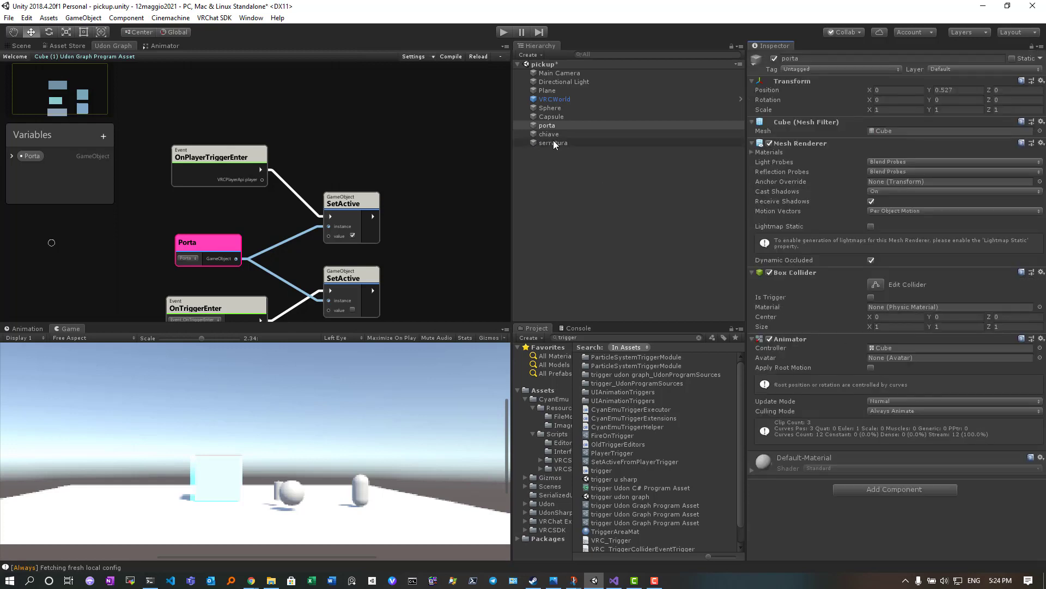
# - Add a Rigidbody to serratura freezing position X/Y and rotation Z, save, and enter Play mode
pyautogui.click(558, 145)
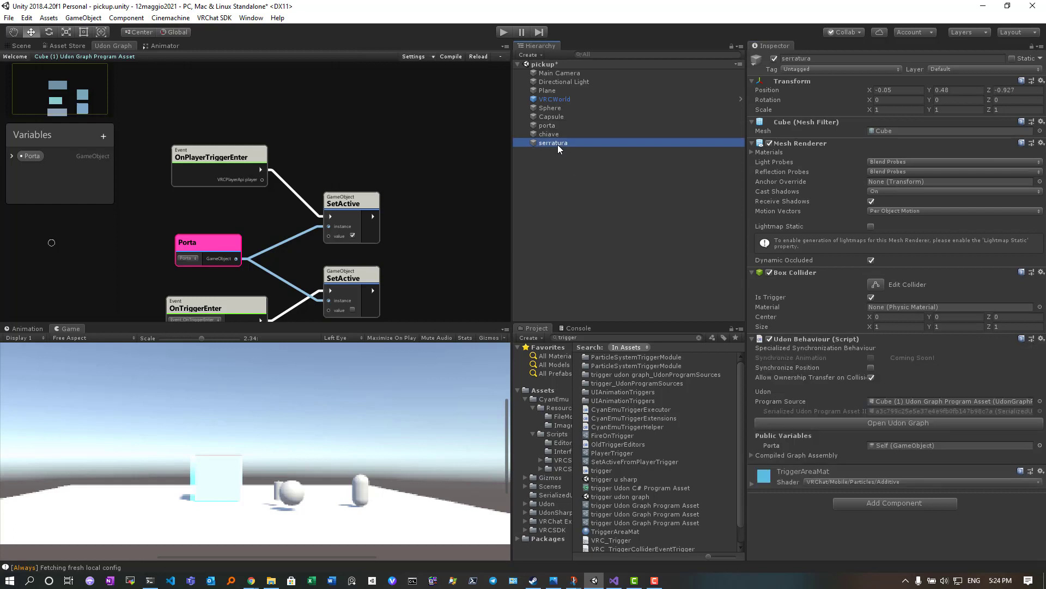
pyautogui.click(880, 502)
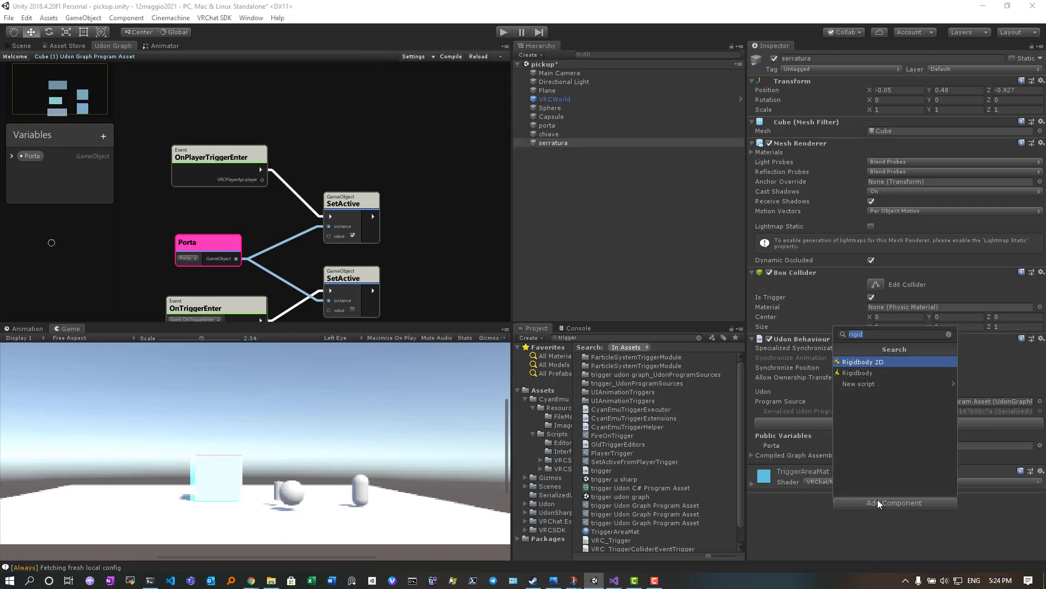
pyautogui.click(870, 371)
pyautogui.scroll(-2, 850, 413)
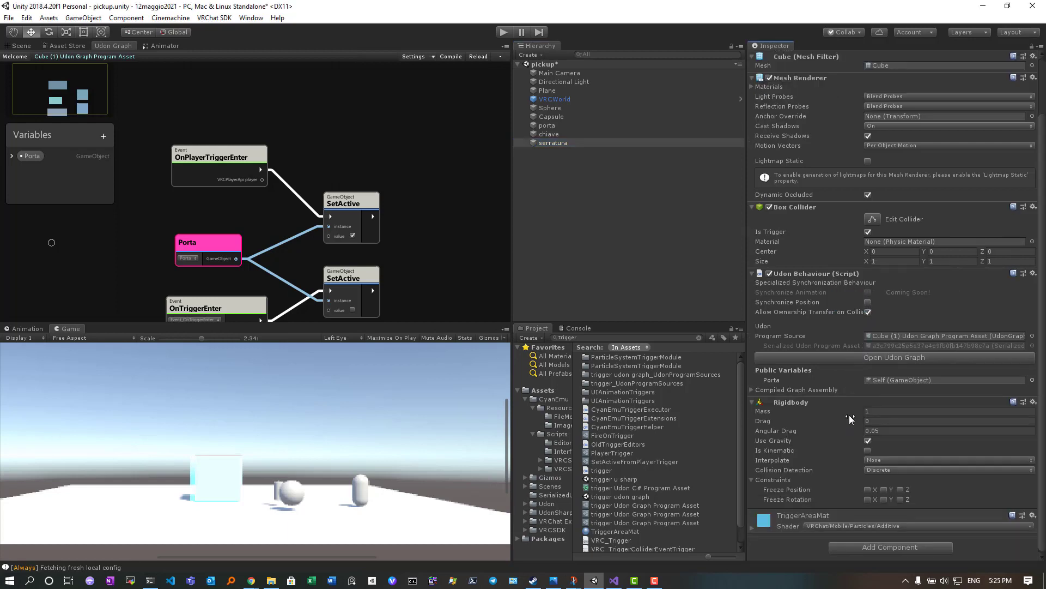
pyautogui.click(868, 490)
pyautogui.click(884, 490)
pyautogui.click(899, 499)
pyautogui.hotkey('ctrl', 's')
pyautogui.click(504, 32)
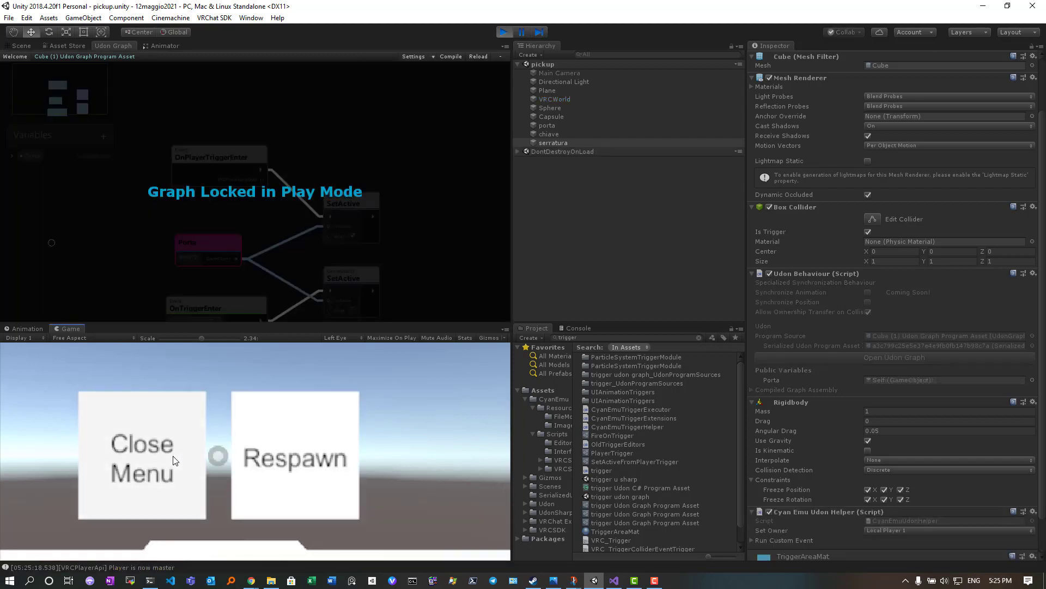
# - Grab chiave, back up, throw it at the trigger cube, then exit Play mode
pyautogui.click(175, 461)
pyautogui.click(218, 455)
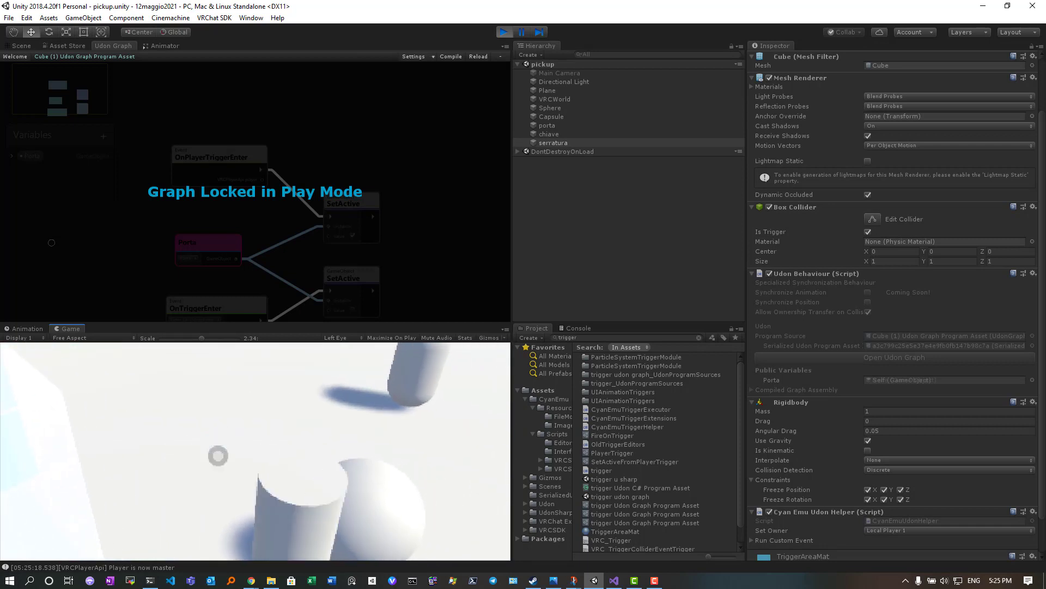
pyautogui.press('s')
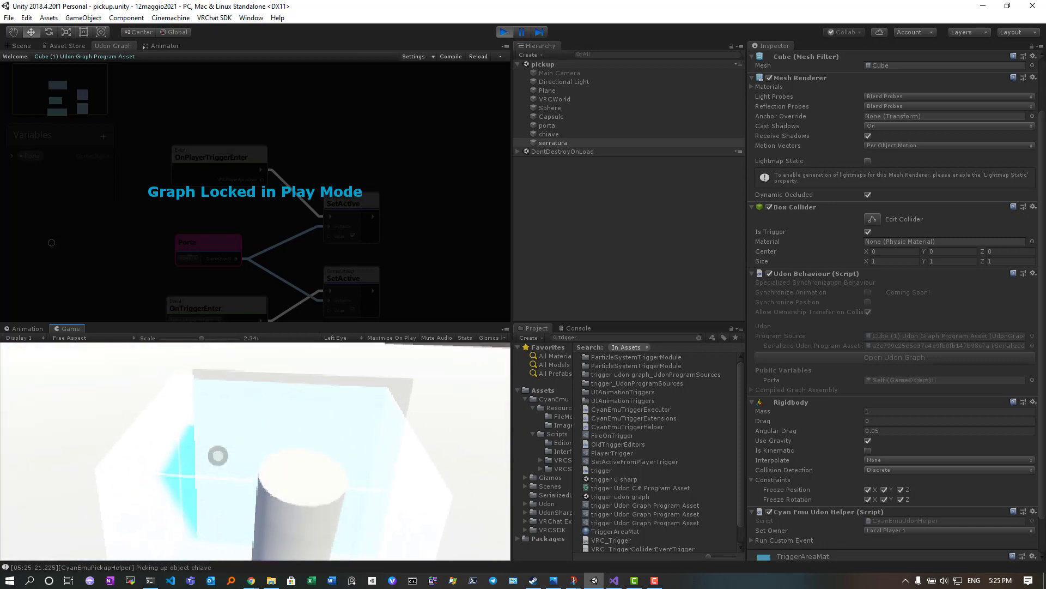
pyautogui.click(218, 456)
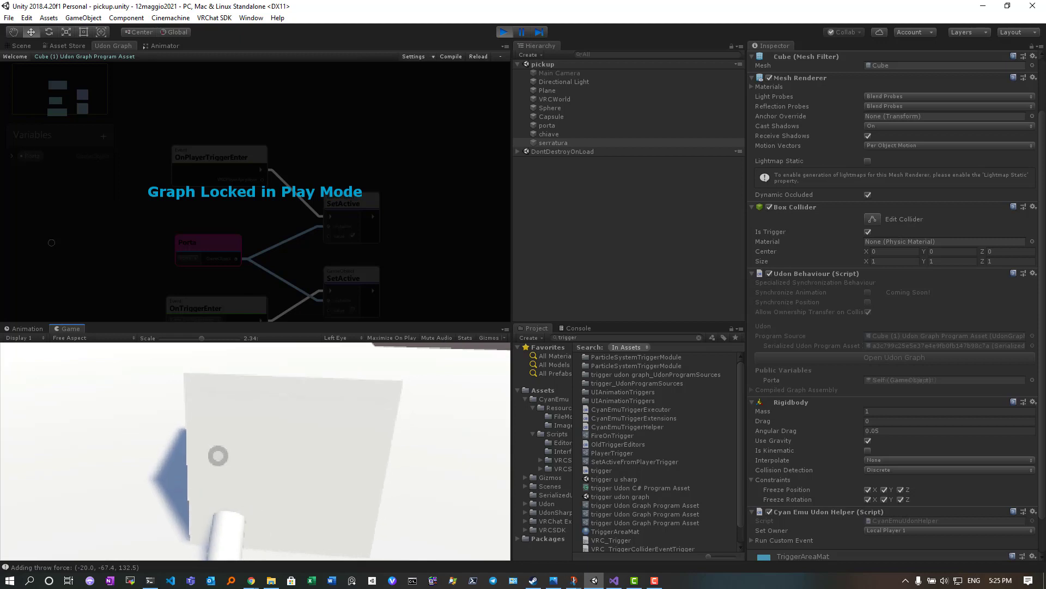
pyautogui.press('Escape')
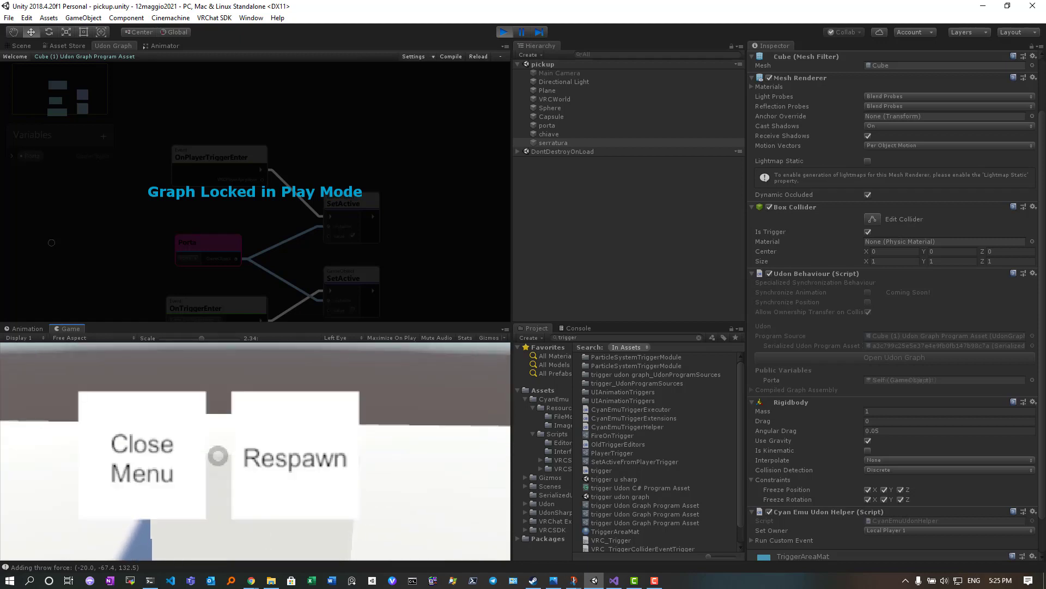
pyautogui.click(499, 33)
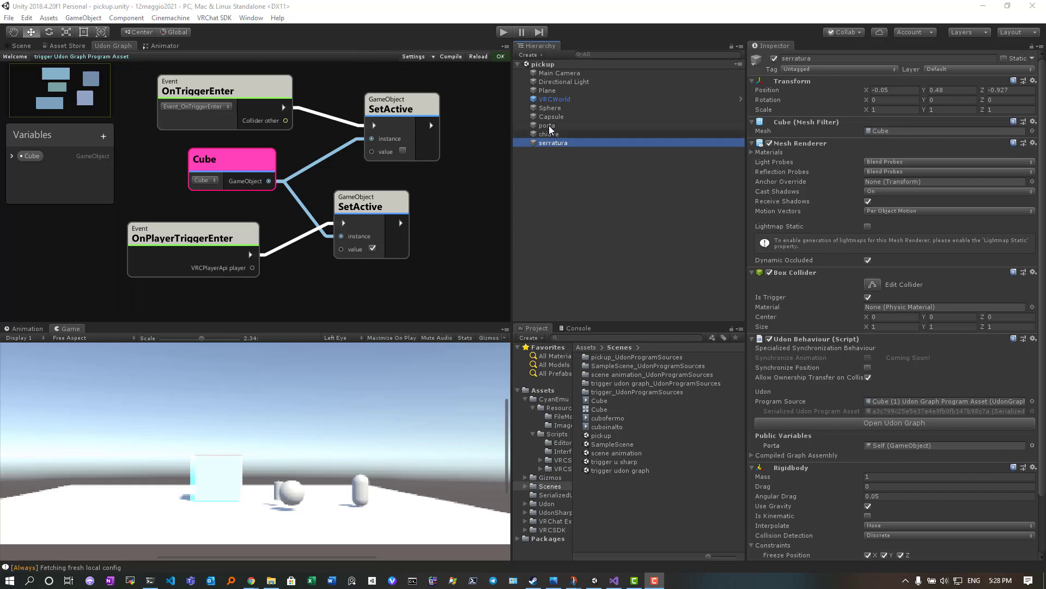
# - Assign the porta object to serratura's Porta variable, save, and enter Play mode
pyautogui.moveTo(548, 125)
pyautogui.mouseDown()
pyautogui.moveTo(836, 275)
pyautogui.moveTo(904, 446)
pyautogui.mouseUp()
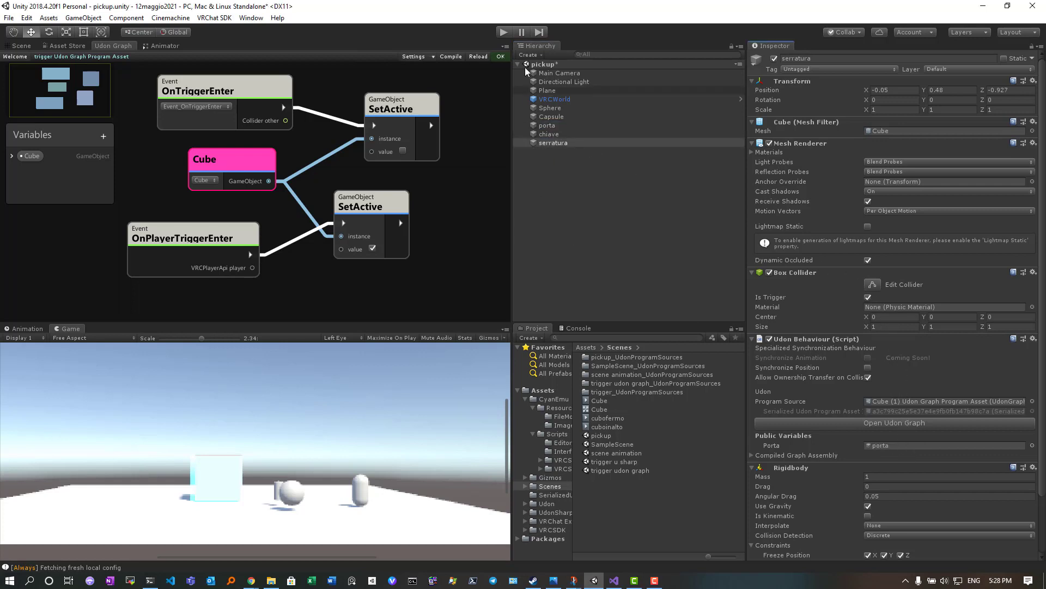
pyautogui.hotkey('ctrl', 's')
pyautogui.click(504, 32)
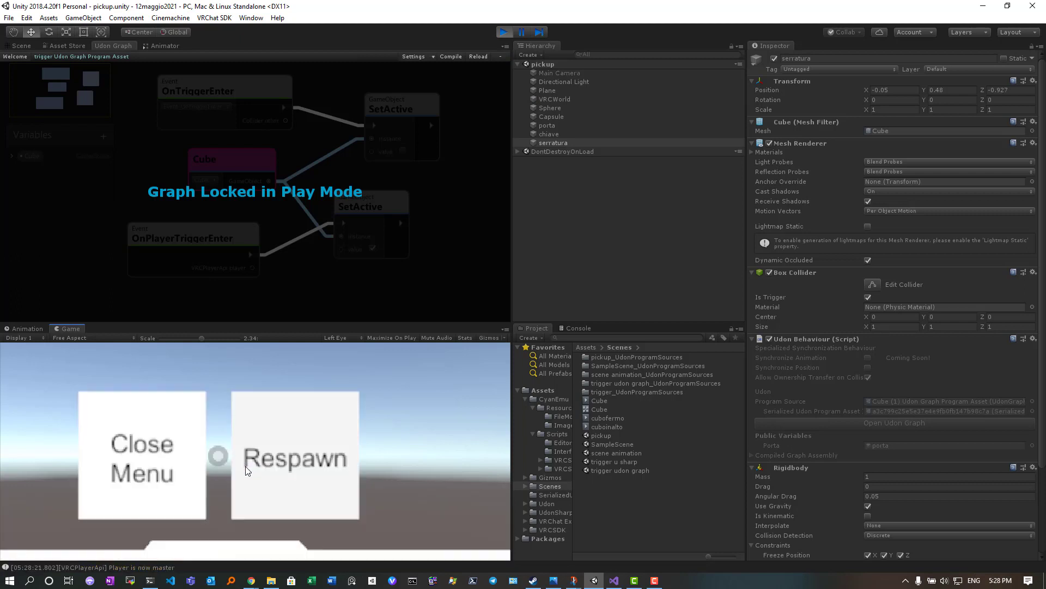
# - Close the menu, throw the chiave key into the trigger cube twice, then bring up the player menu
pyautogui.click(161, 450)
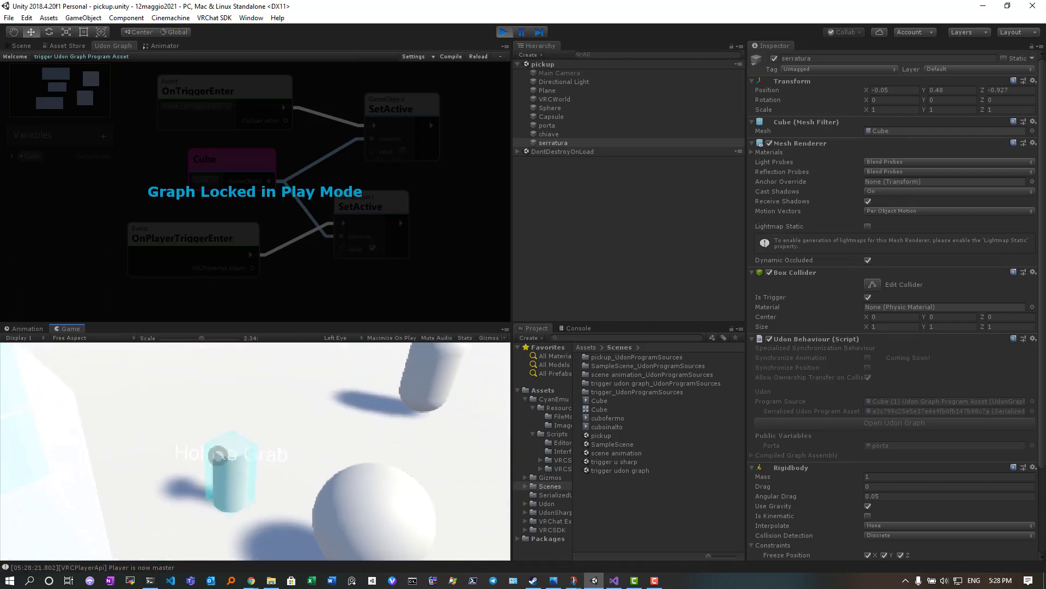
pyautogui.click(218, 456)
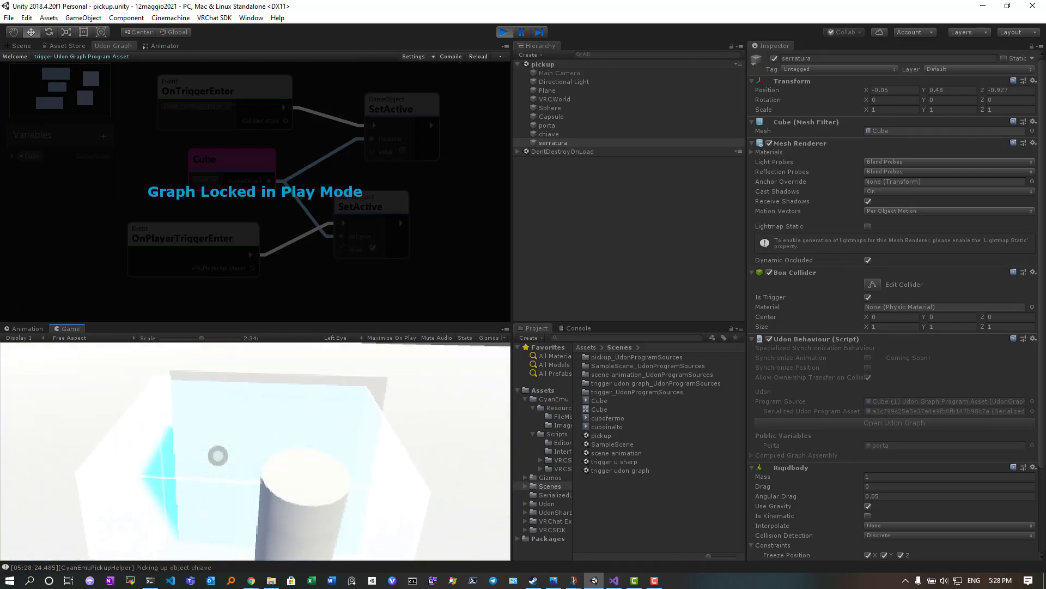
pyautogui.click(218, 455)
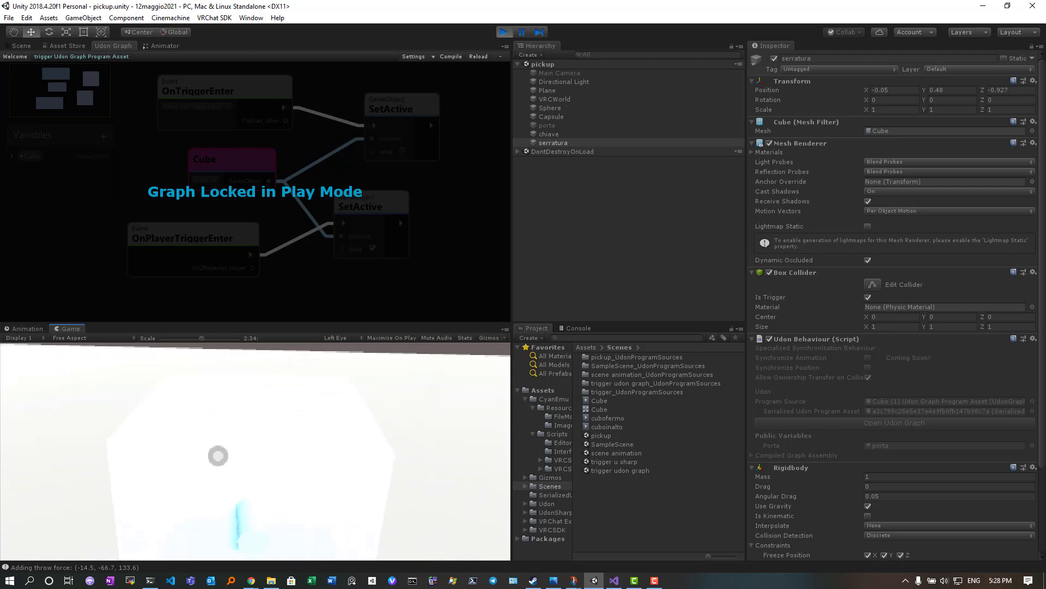
pyautogui.click(218, 455)
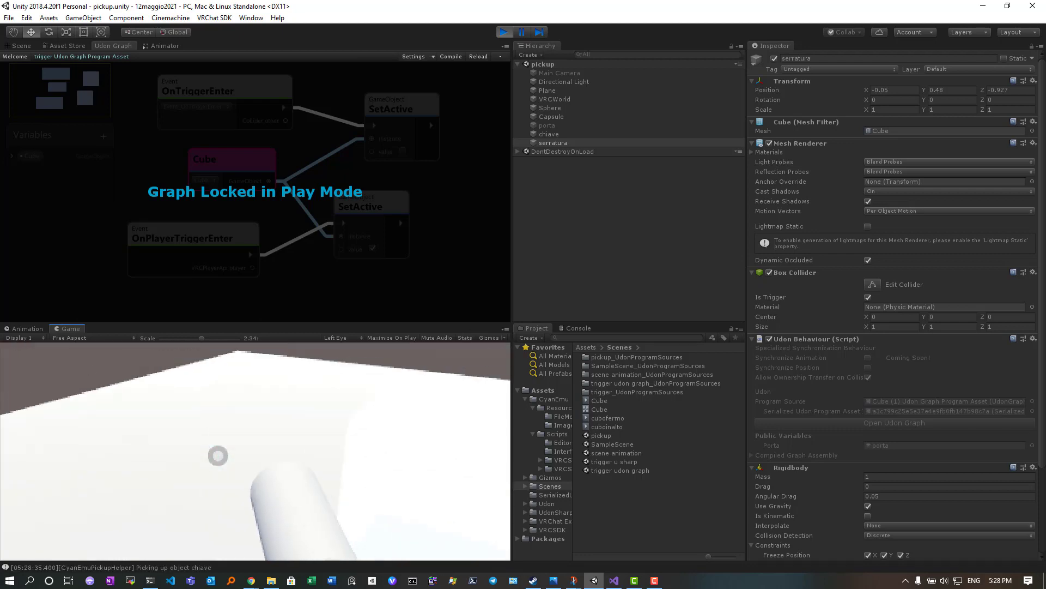
pyautogui.click(218, 455)
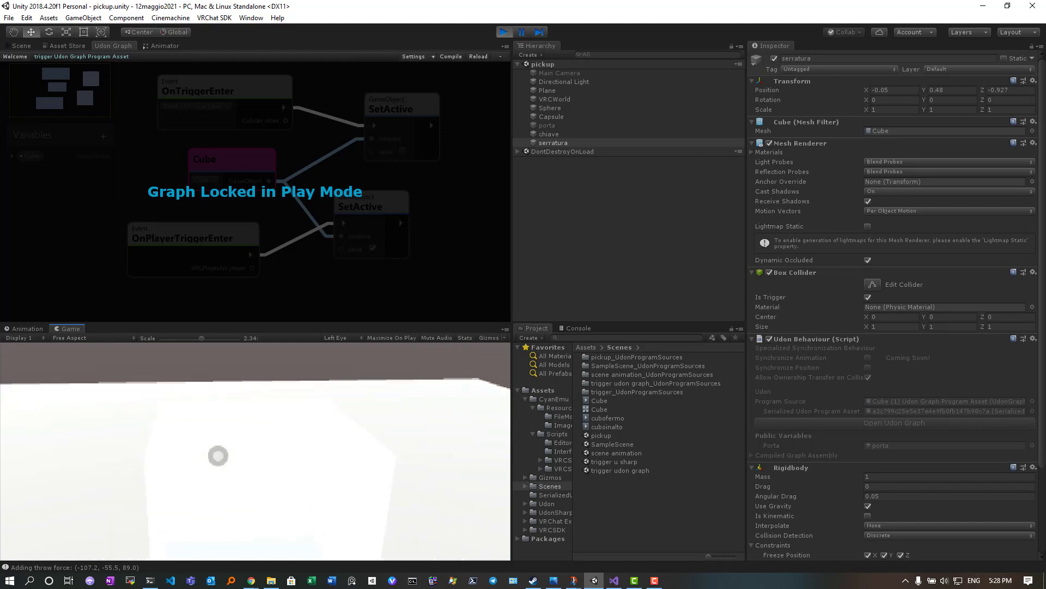
pyautogui.press('Escape')
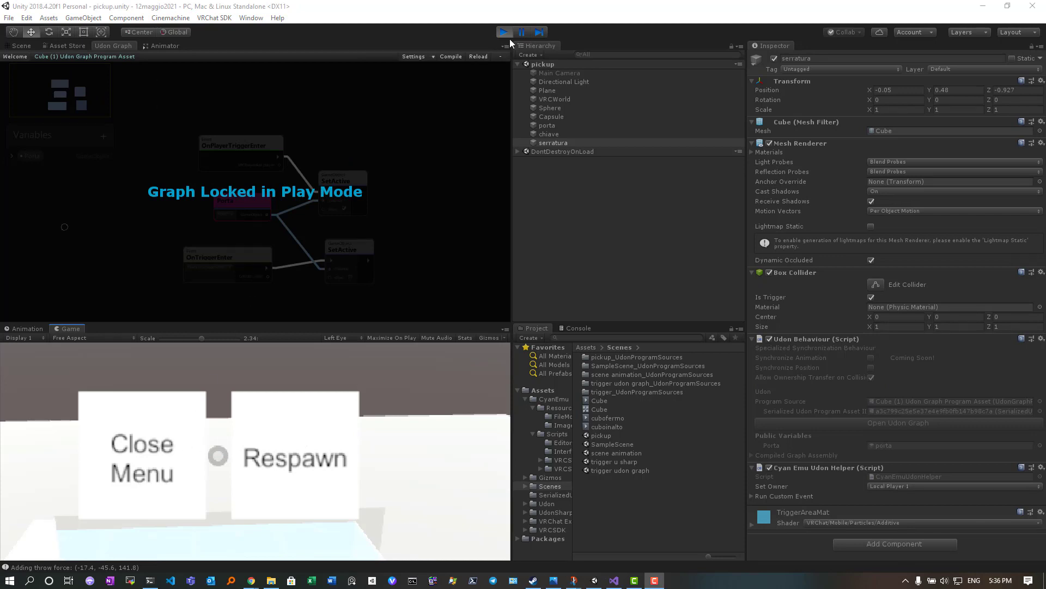
# - Stop Play mode and make serratura's Box Collider a trigger
pyautogui.click(505, 30)
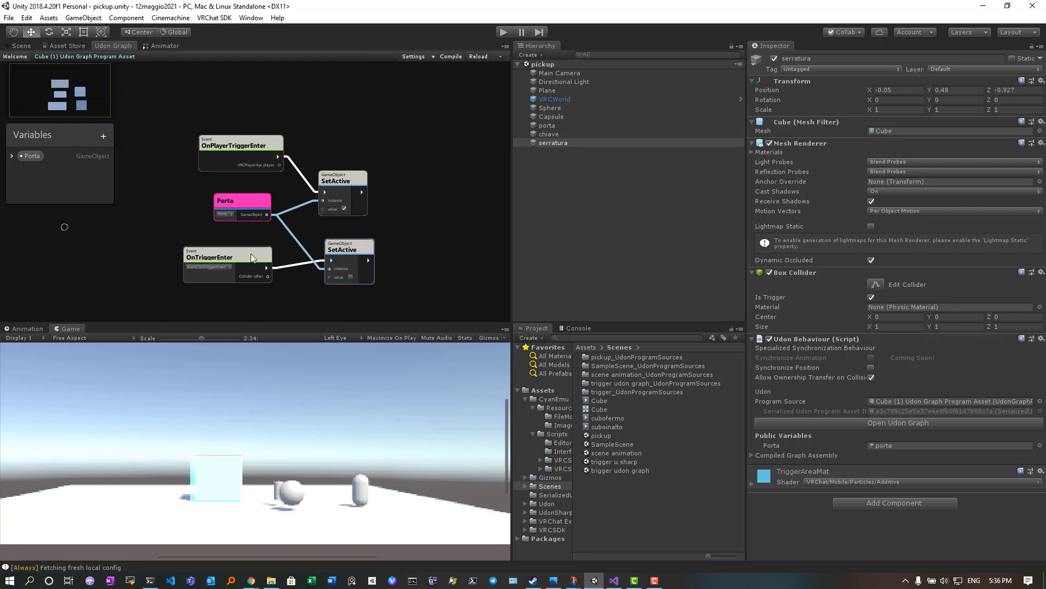
pyautogui.click(565, 143)
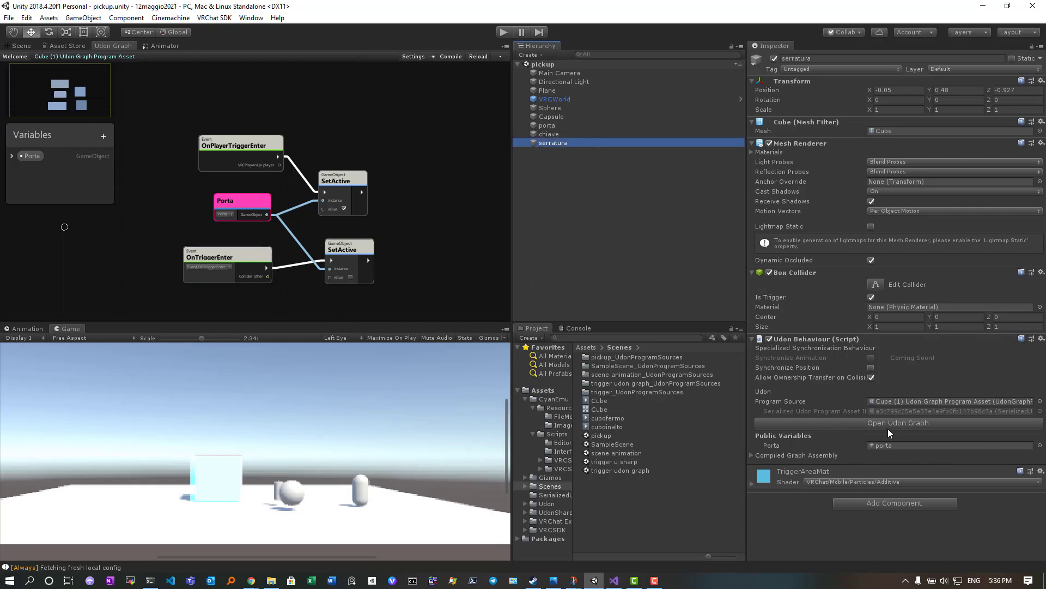
pyautogui.click(551, 134)
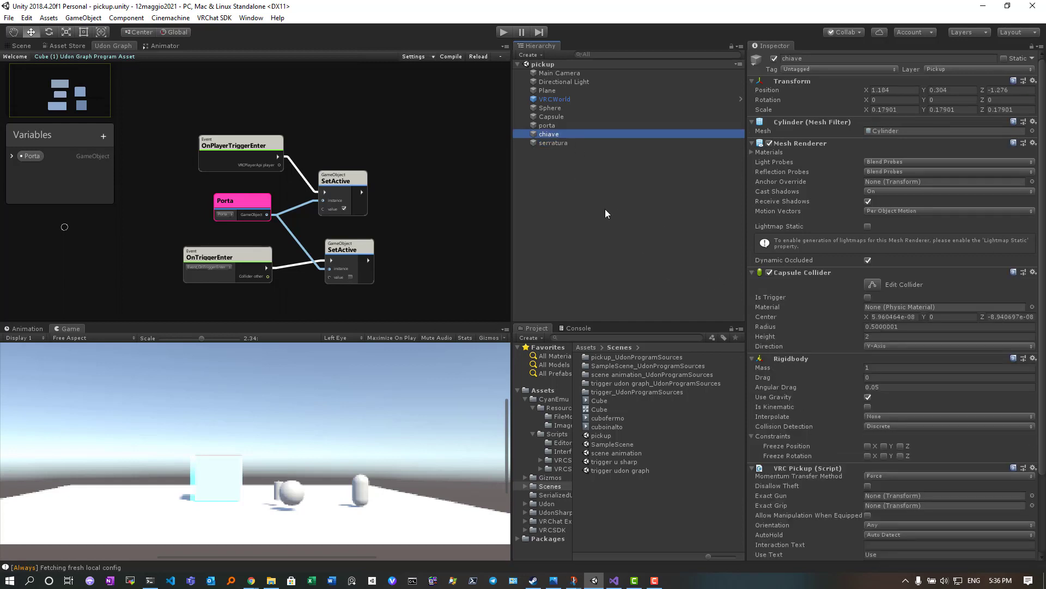
pyautogui.click(549, 142)
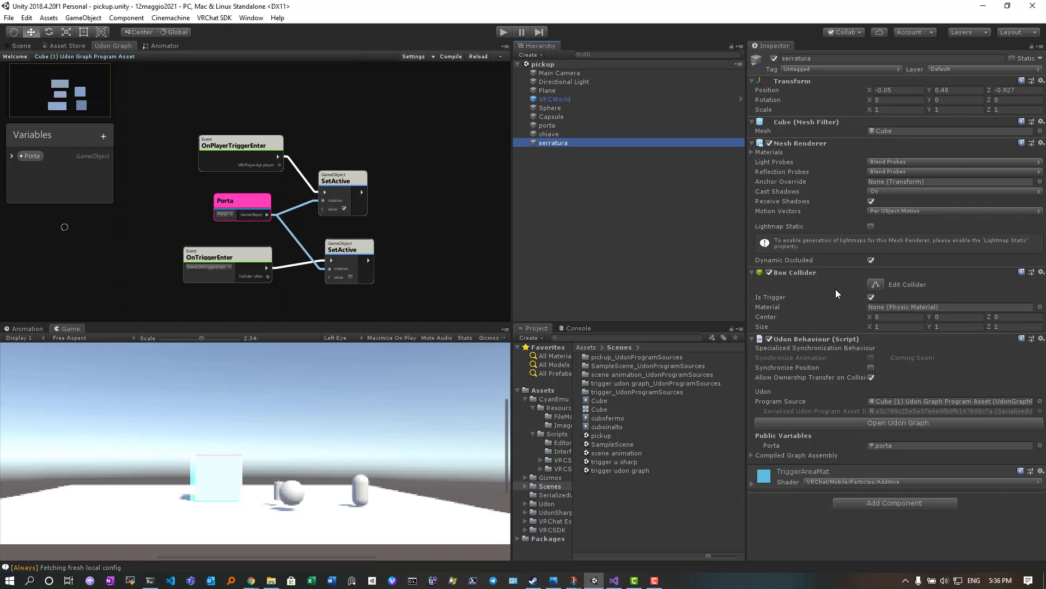
pyautogui.click(871, 297)
# - In the Cube (1) Udon graph, reposition OnTriggerEnter and set the upper SetActive value to true
pyautogui.click(880, 421)
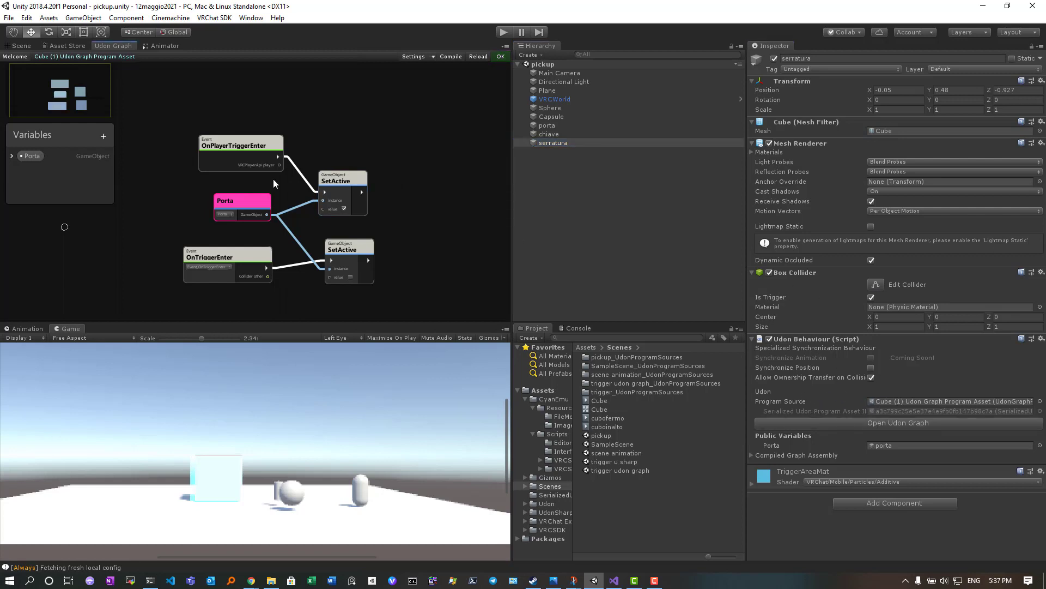
pyautogui.scroll(2, 273, 179)
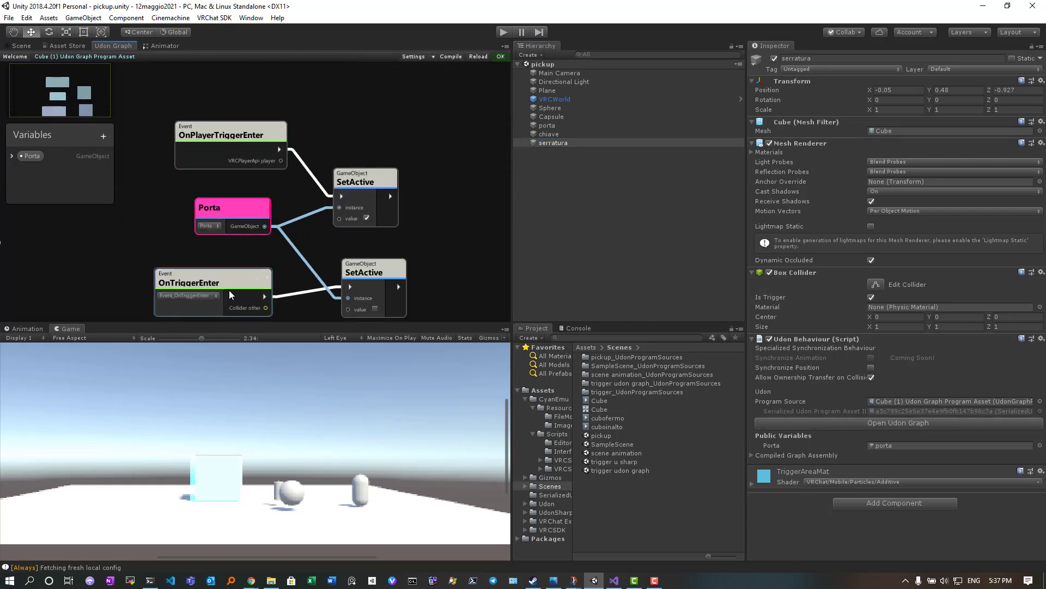
pyautogui.moveTo(229, 290); pyautogui.dragTo(237, 260)
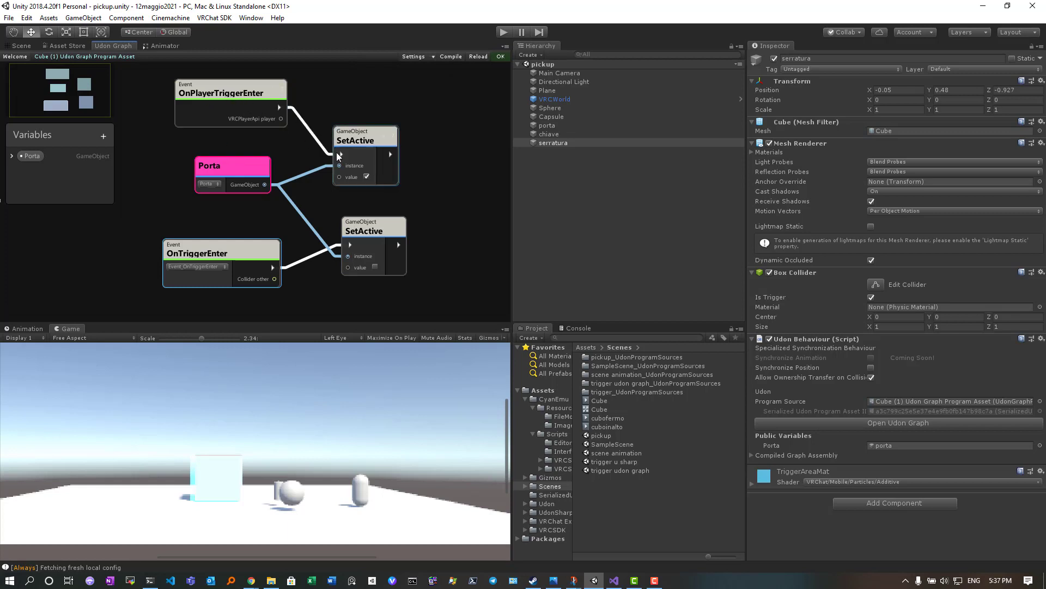
pyautogui.click(366, 175)
# - Restart Play mode and bring up the Game tab's context menu
pyautogui.click(502, 32)
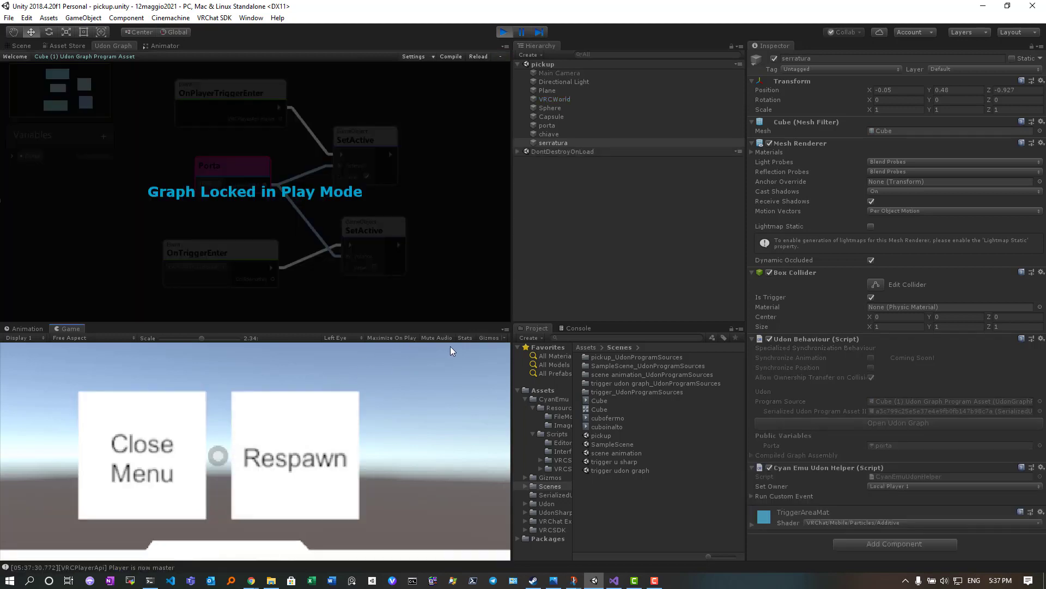
pyautogui.click(505, 328)
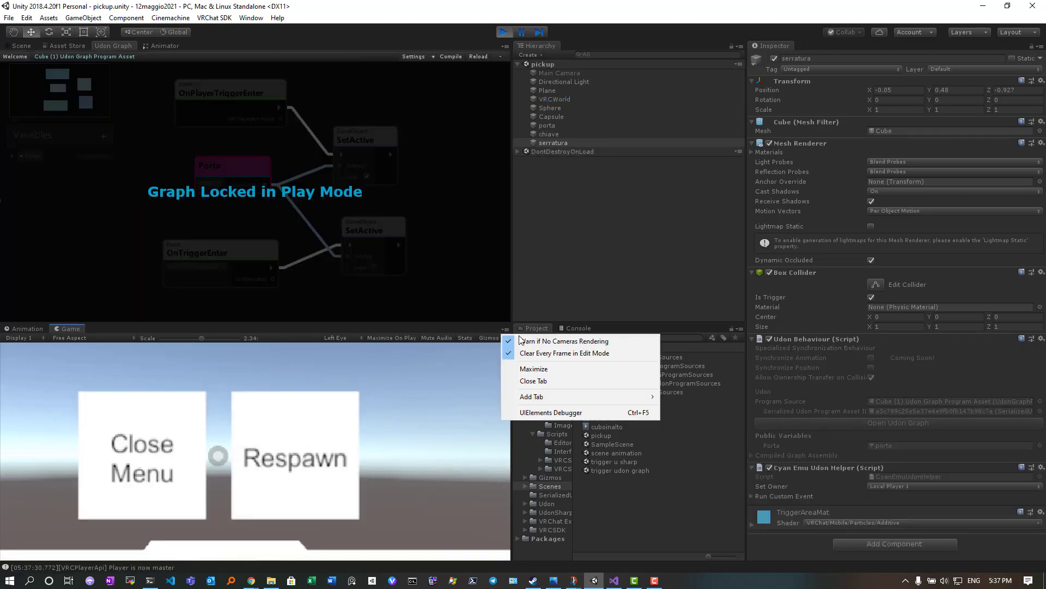
# - Maximize the Game view, throw the chiave key at the trigger cube several times, then show the player menu
pyautogui.click(531, 371)
pyautogui.click(410, 327)
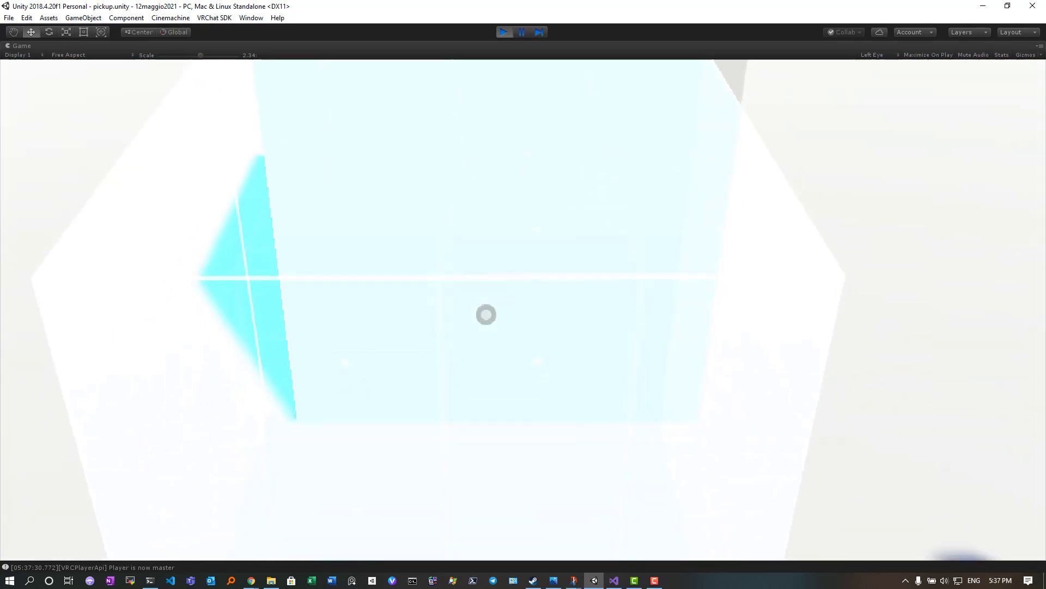
pyautogui.click(487, 314)
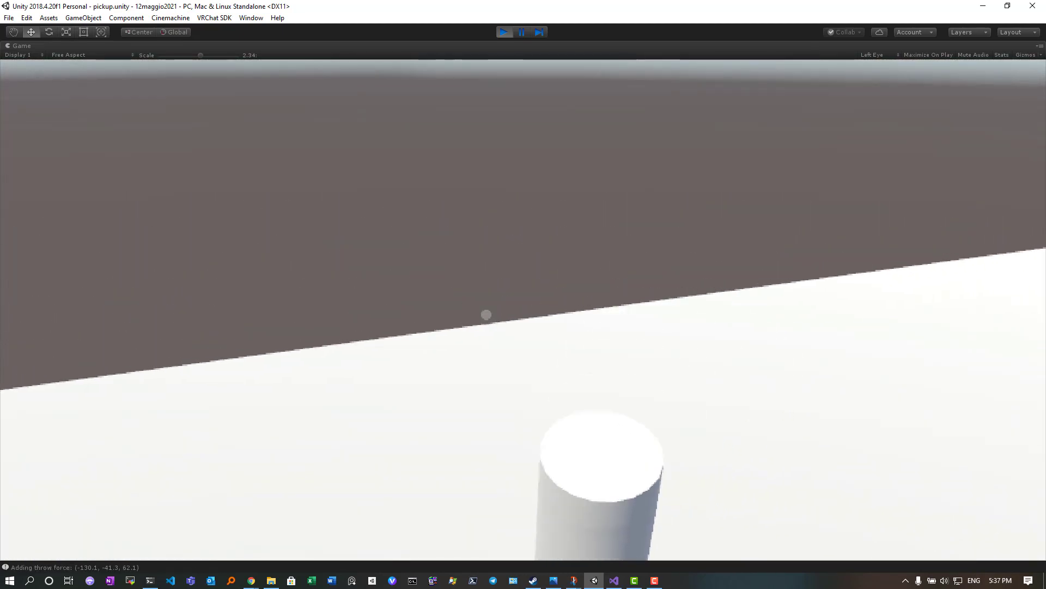
pyautogui.rightClick(486, 314)
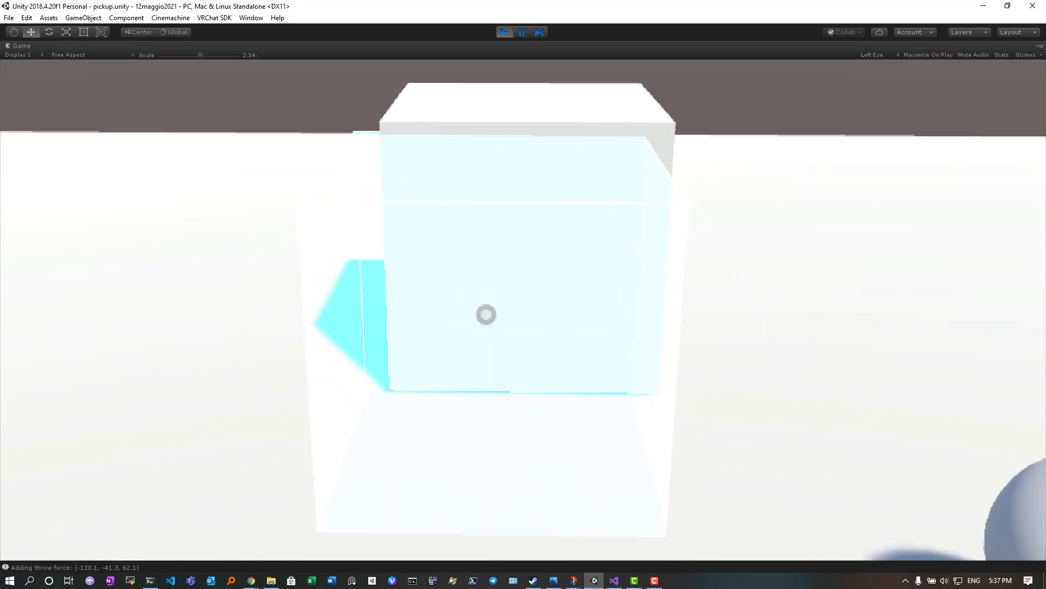
pyautogui.click(486, 315)
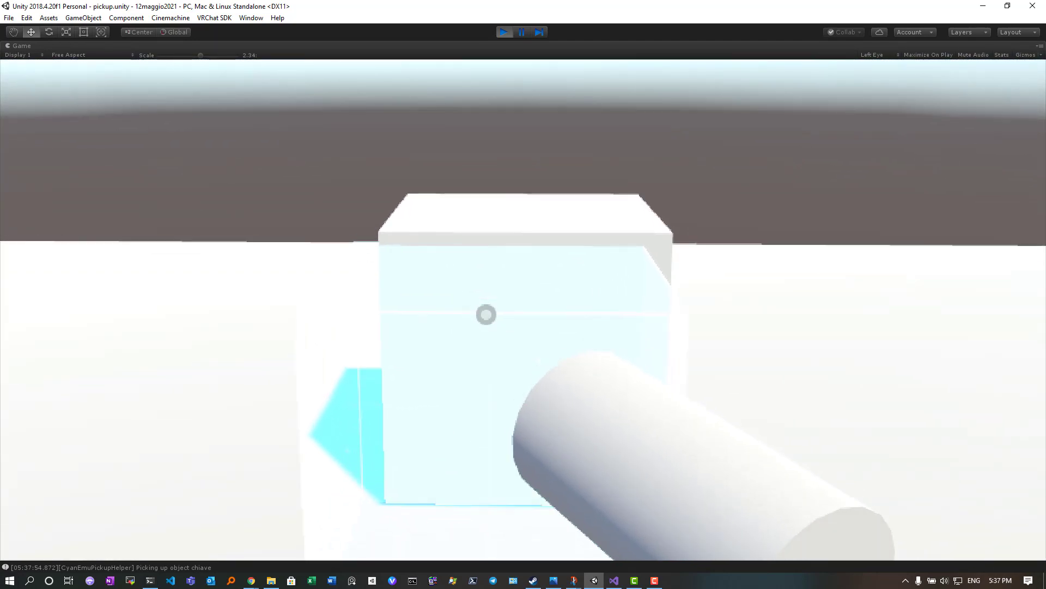
pyautogui.click(487, 314)
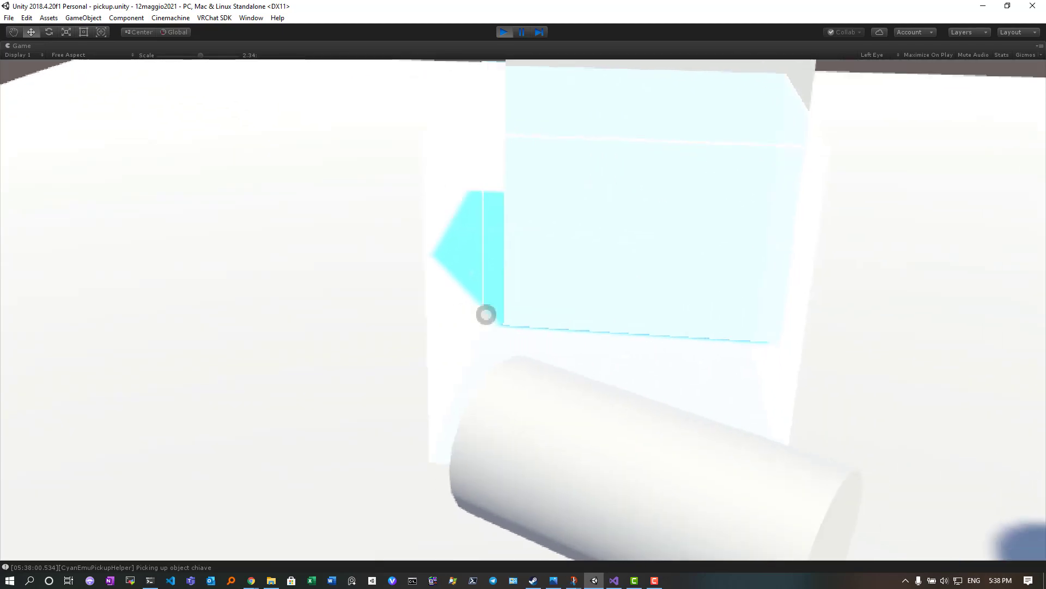
pyautogui.click(486, 314)
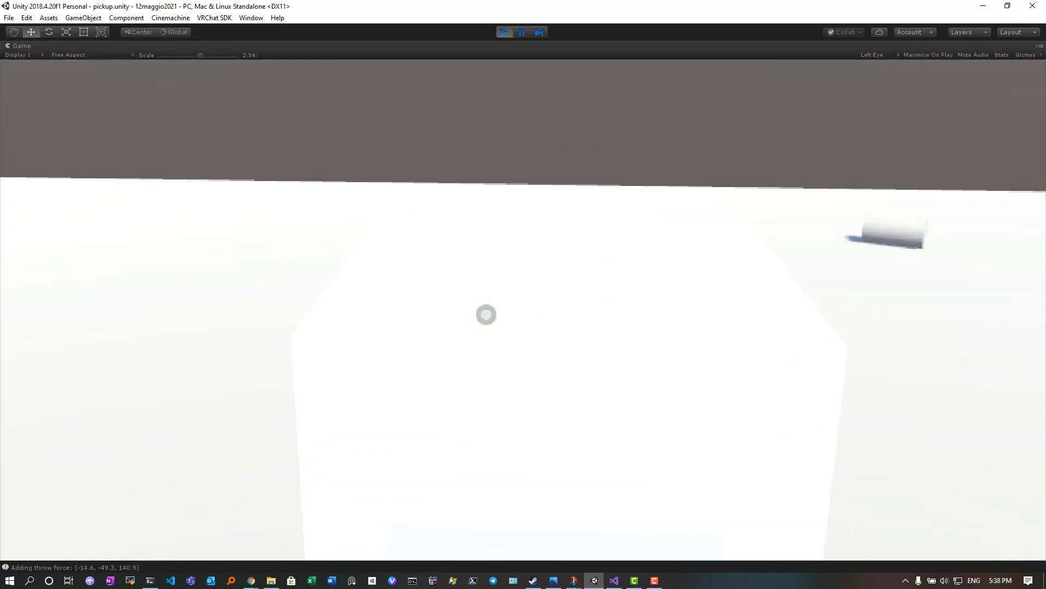
pyautogui.press('Escape')
pyautogui.click(431, 309)
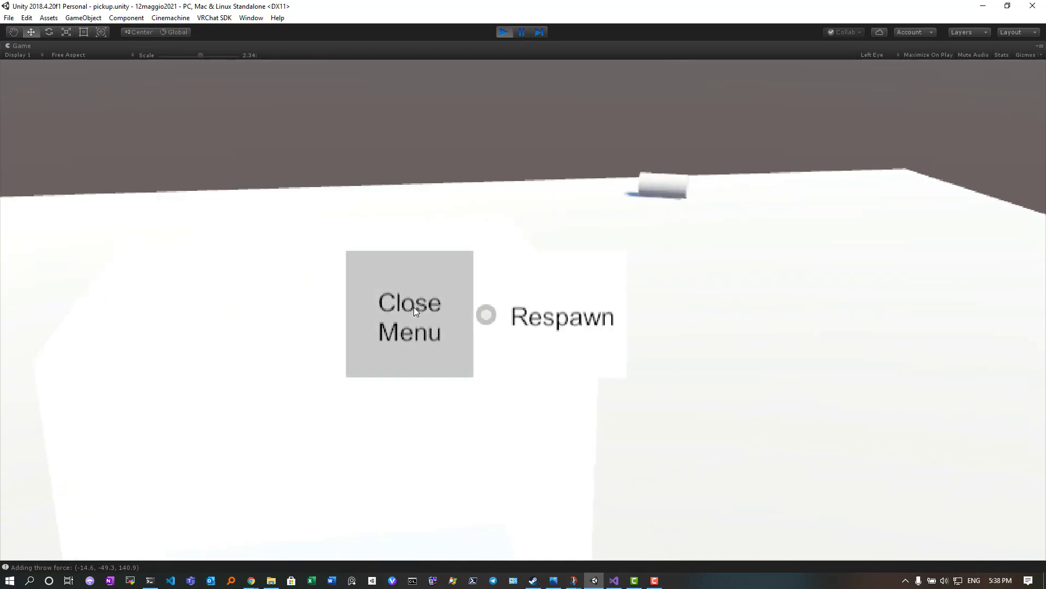
pyautogui.press('Escape')
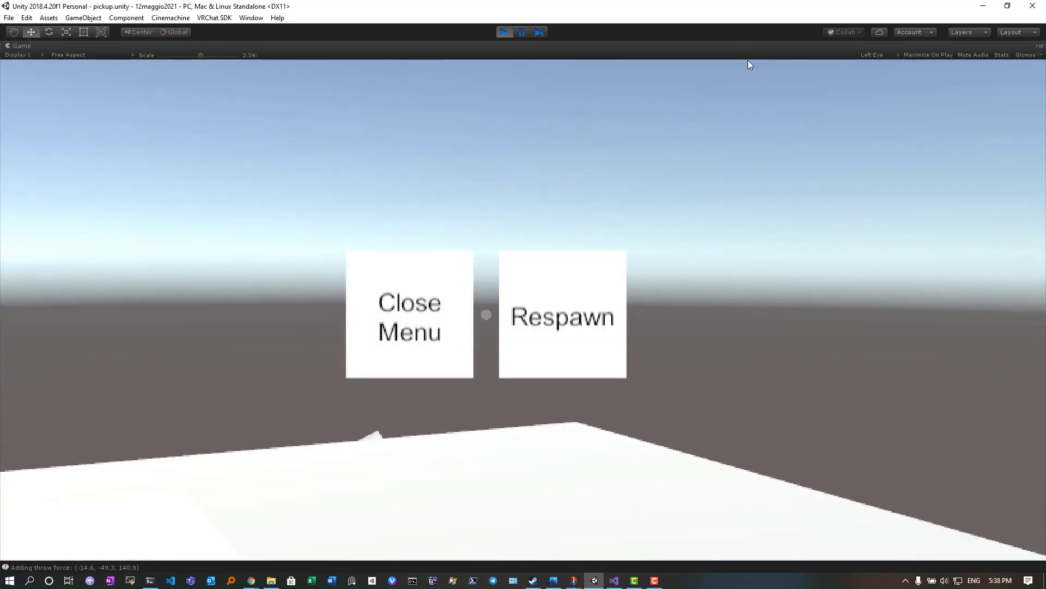
pyautogui.click(1041, 47)
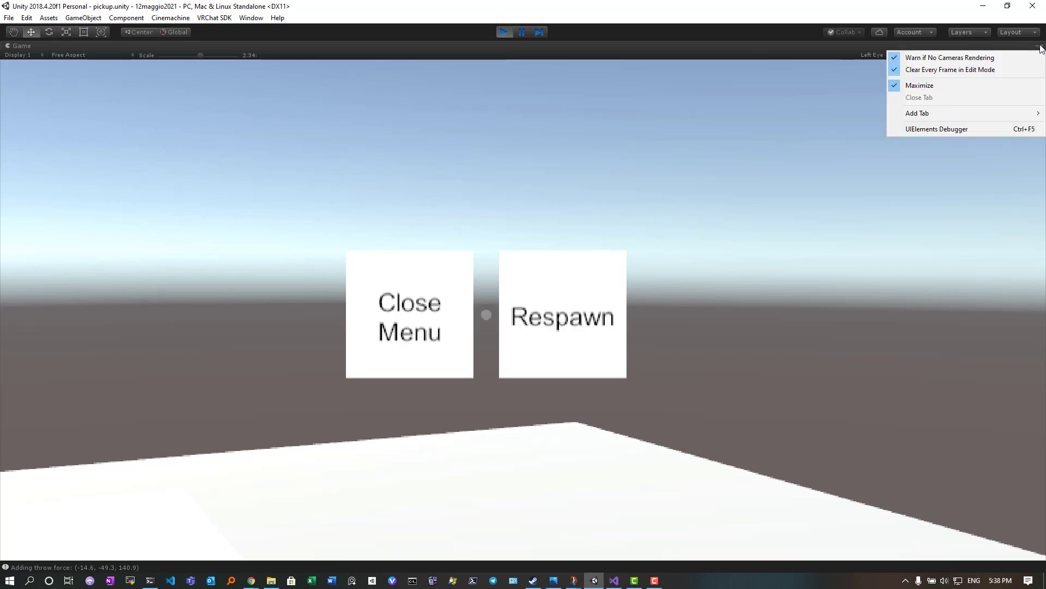
# - Un-maximize the Game view, select serratura and stop Play mode
pyautogui.click(938, 86)
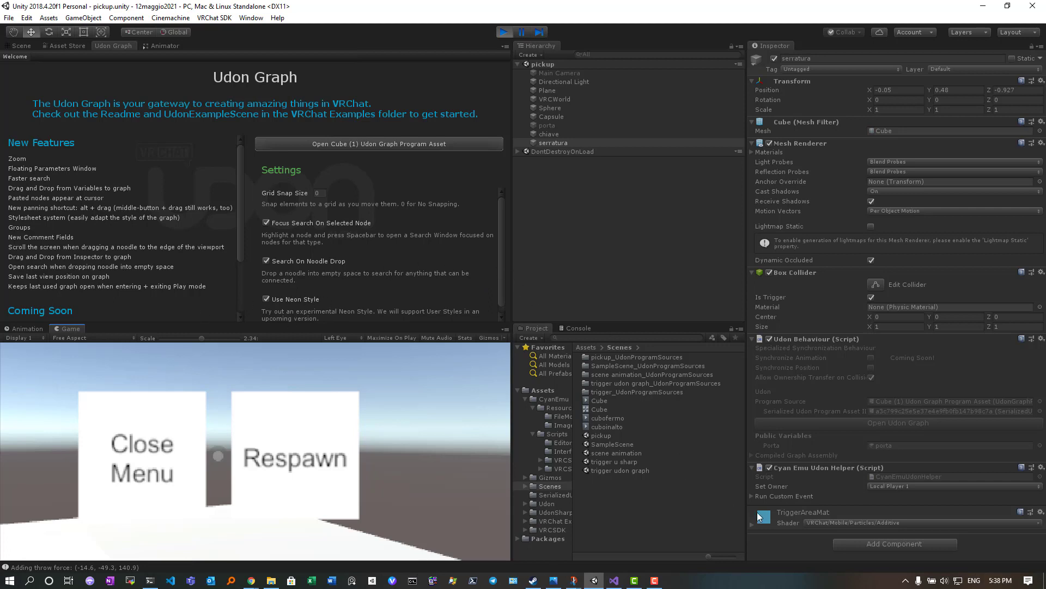
pyautogui.click(557, 142)
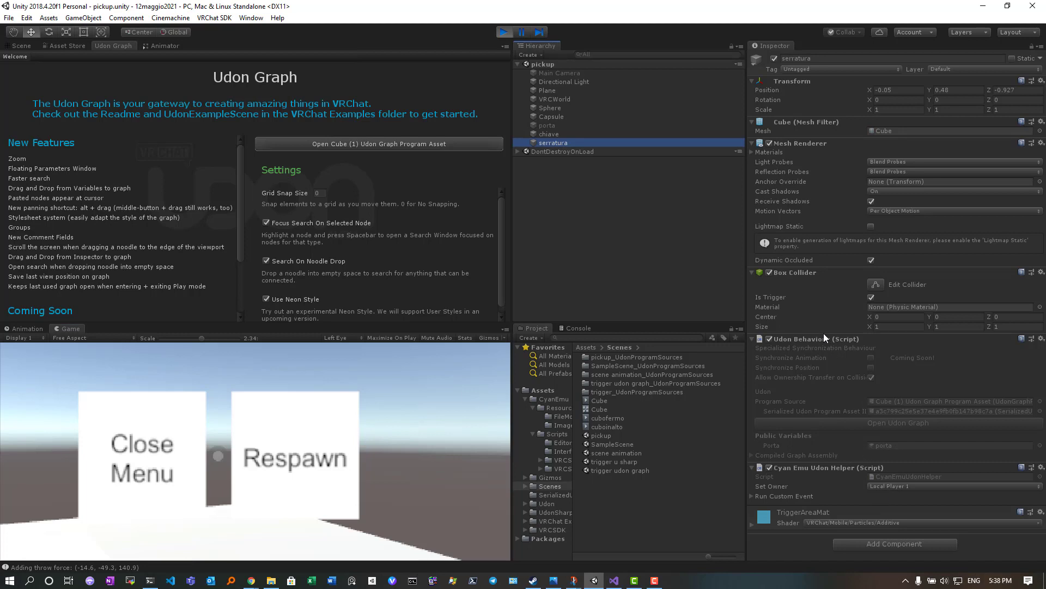
pyautogui.click(504, 33)
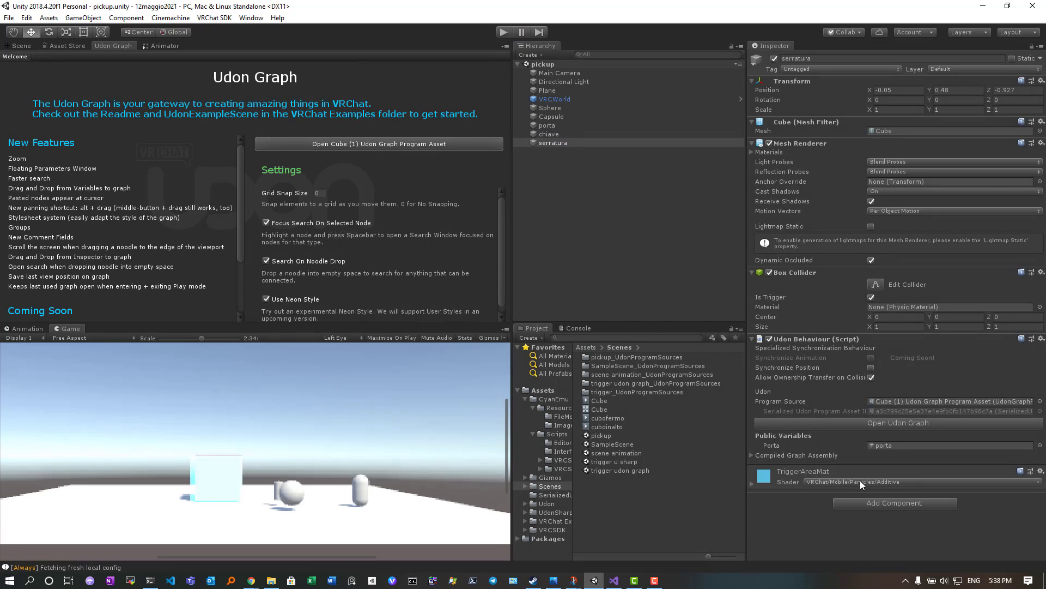
# - Open the Cube (1) Udon graph and give it more room by shrinking the Game view
pyautogui.click(870, 423)
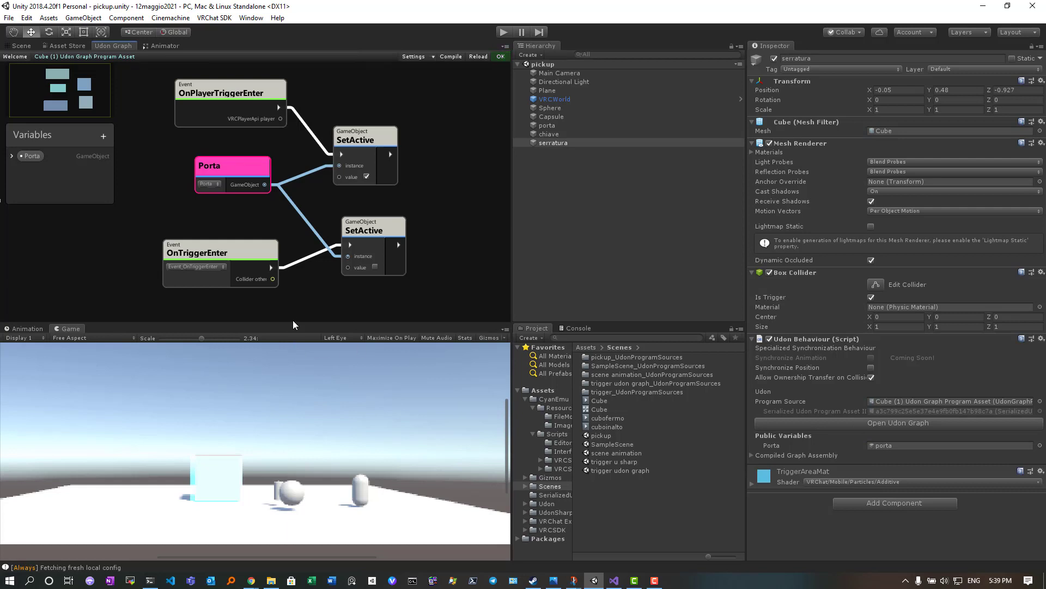
pyautogui.moveTo(290, 324); pyautogui.dragTo(290, 385)
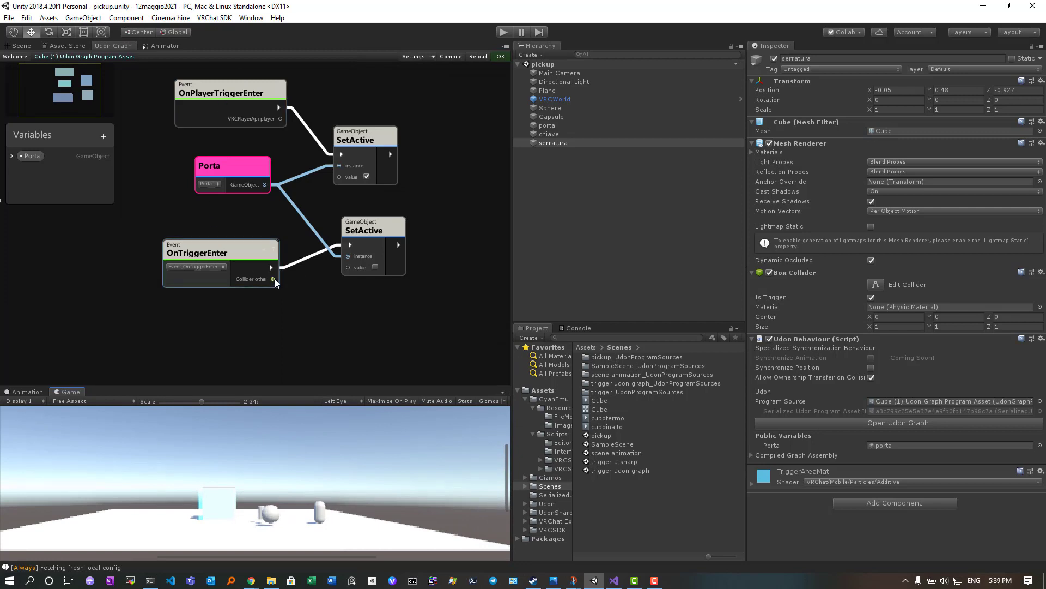
pyautogui.moveTo(273, 279); pyautogui.dragTo(322, 308)
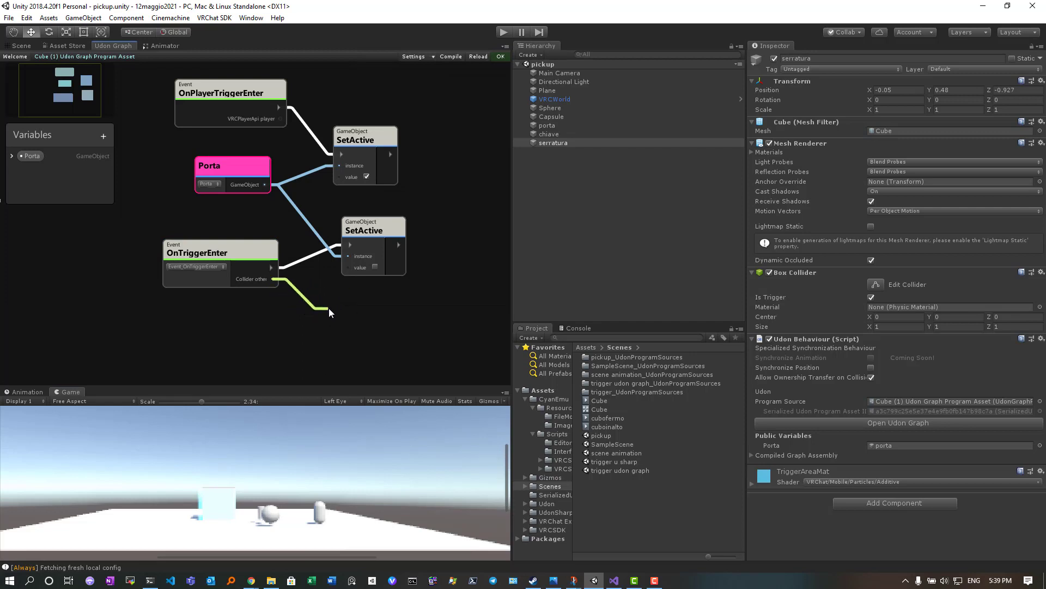
pyautogui.moveTo(328, 300); pyautogui.dragTo(322, 307)
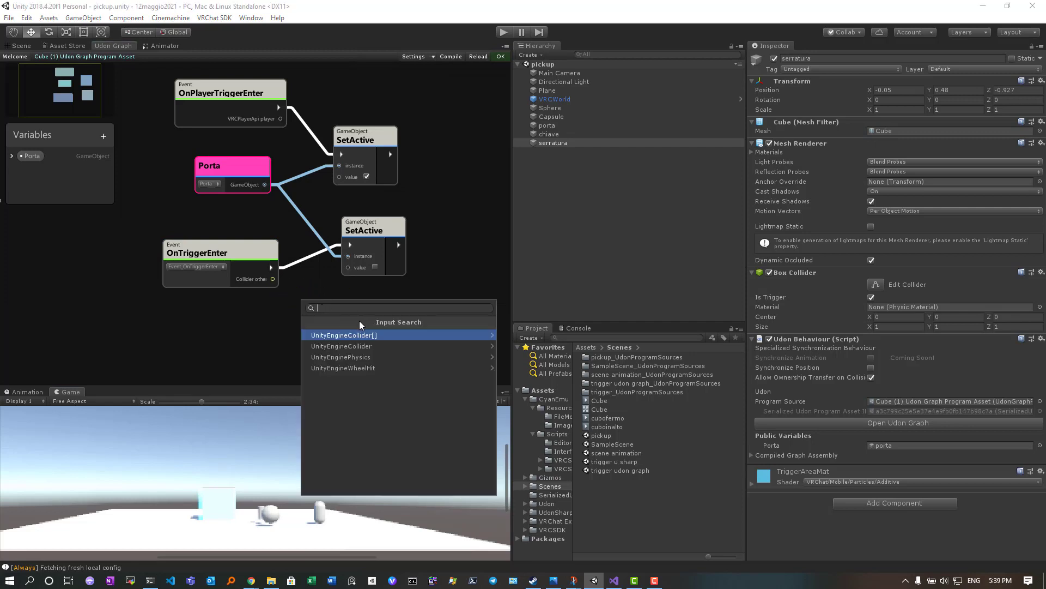
pyautogui.click(267, 315)
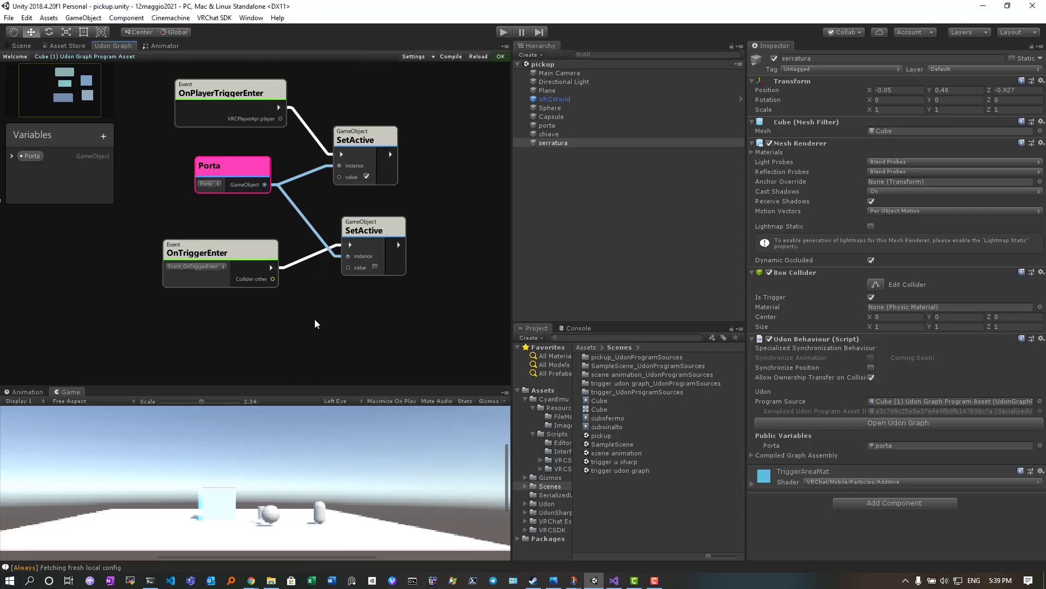
# - Add a Branch node via Quick Search 'branch' and arrange it beside OnTriggerEnter
pyautogui.rightClick(315, 320)
pyautogui.click(343, 355)
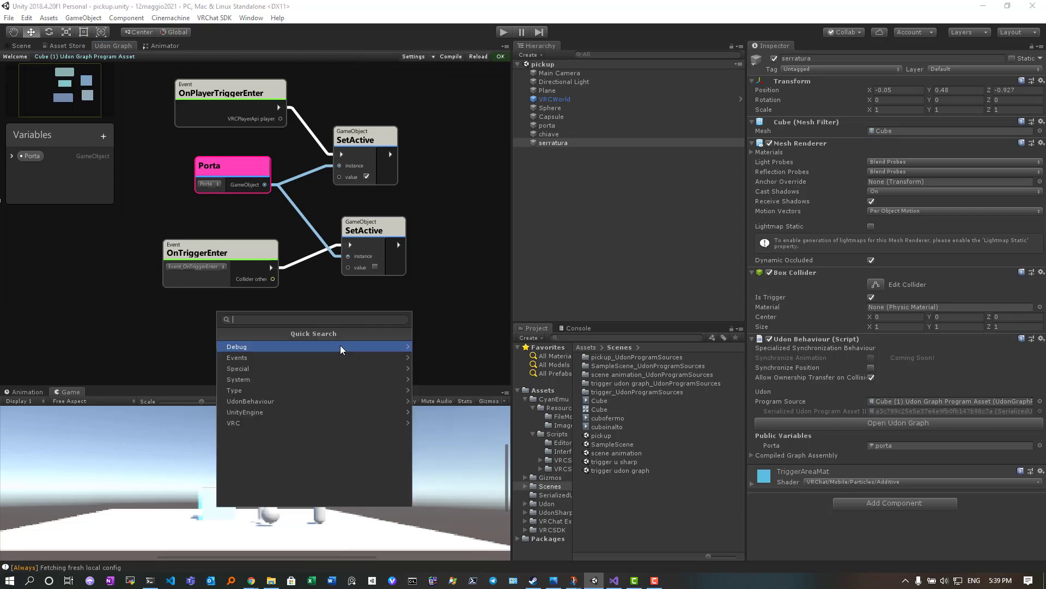
pyautogui.write('branch')
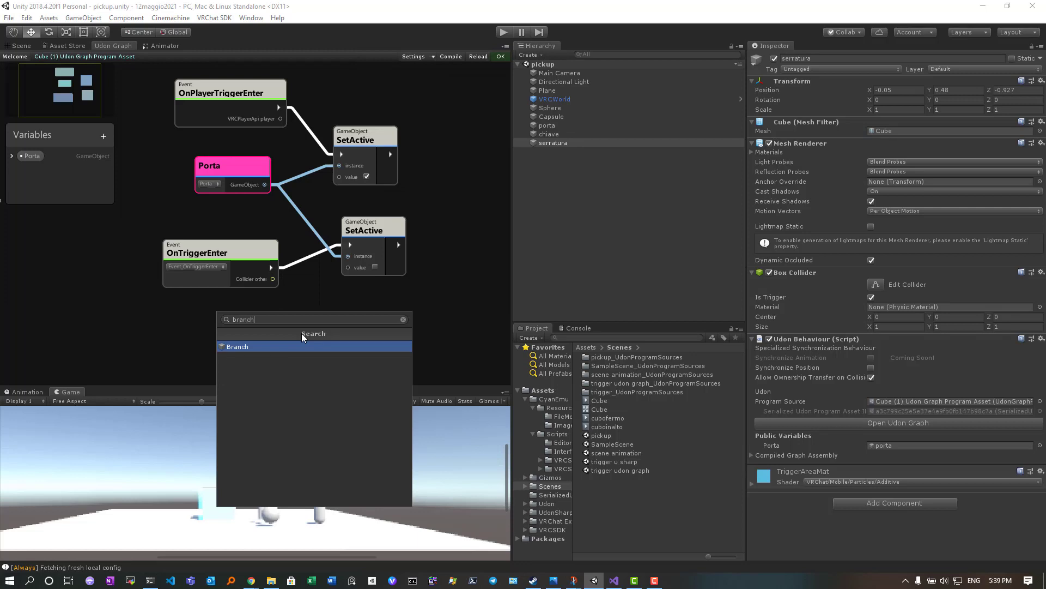
pyautogui.press('Return')
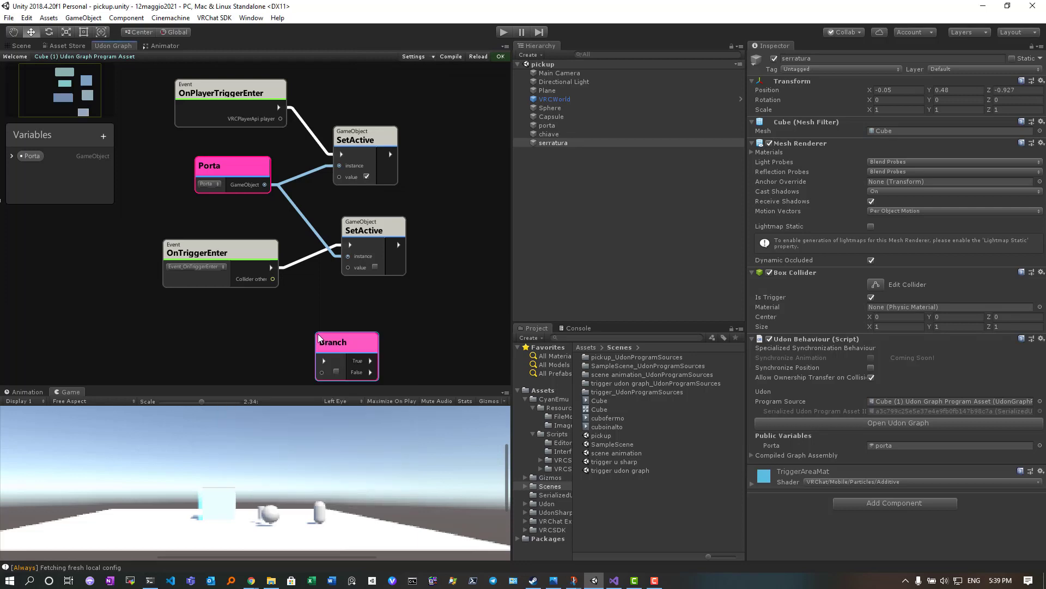
pyautogui.moveTo(329, 342); pyautogui.dragTo(368, 319)
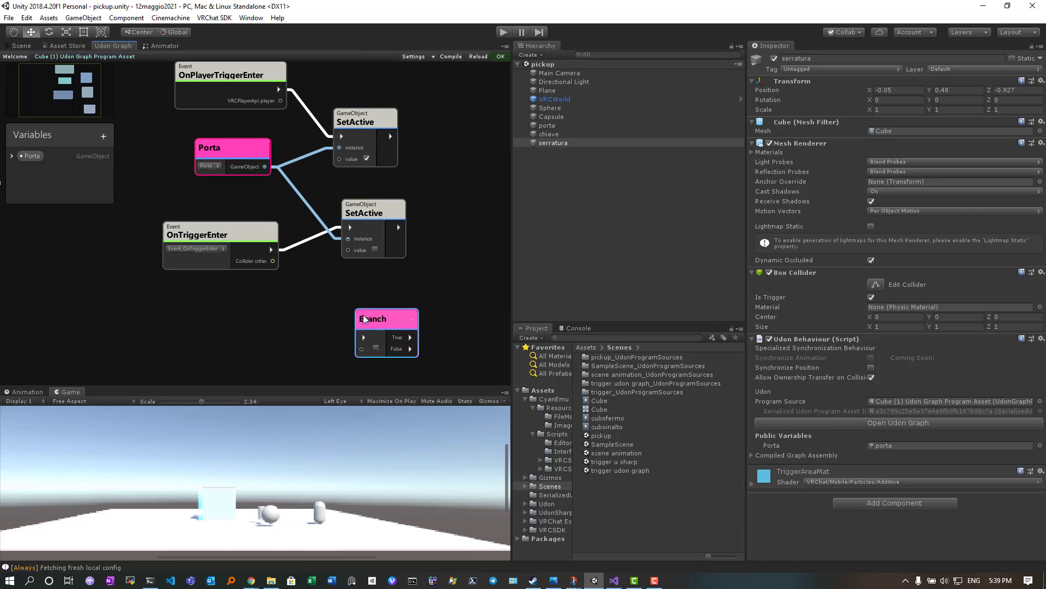
pyautogui.moveTo(239, 232); pyautogui.dragTo(181, 231)
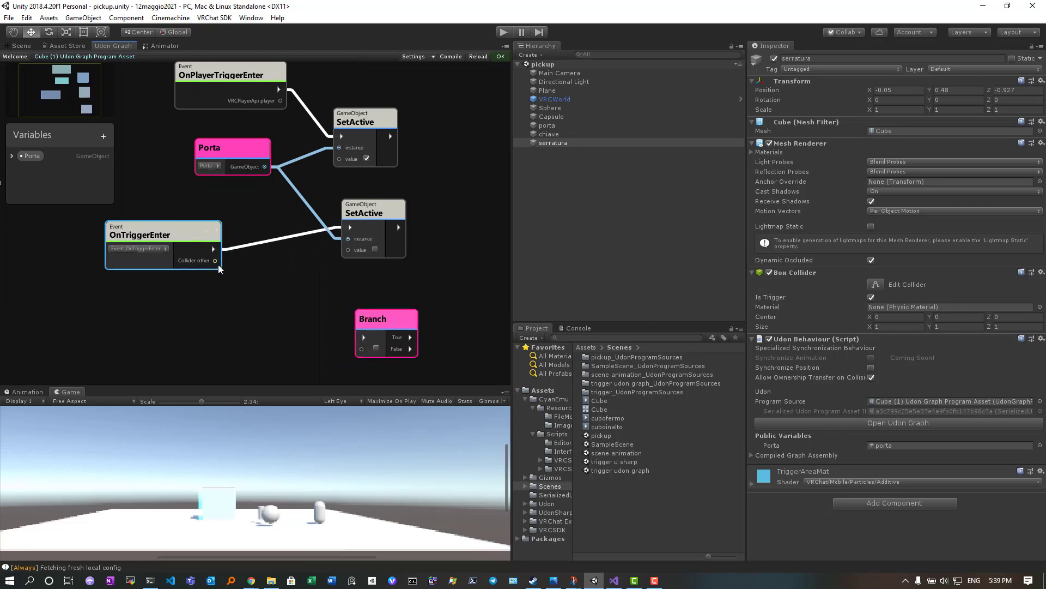
# - Add a Collider get name node fed by OnTriggerEnter's Collider other output
pyautogui.moveTo(216, 260); pyautogui.dragTo(256, 287)
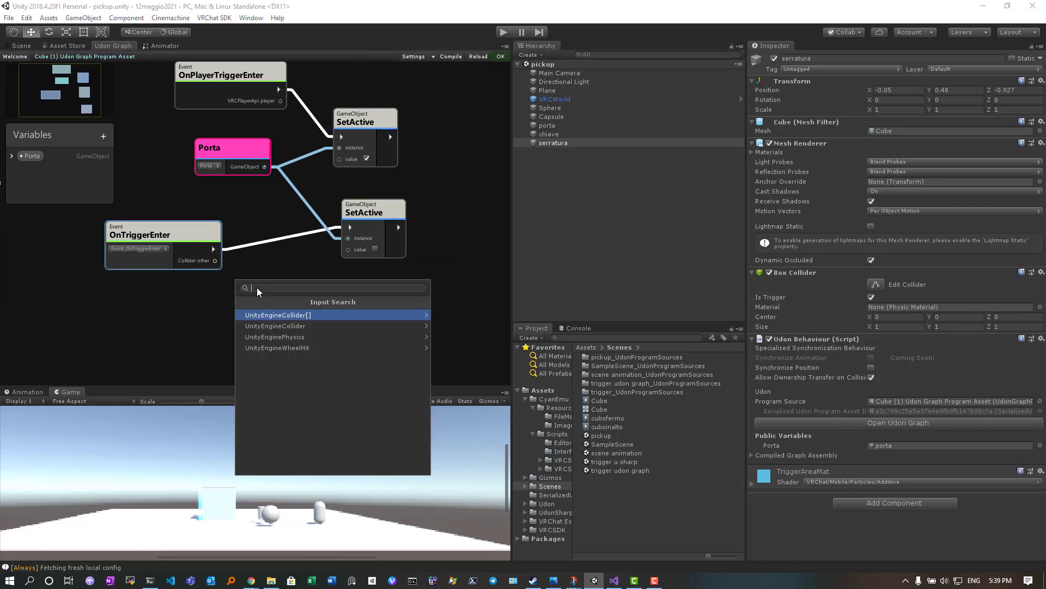
pyautogui.write('n')
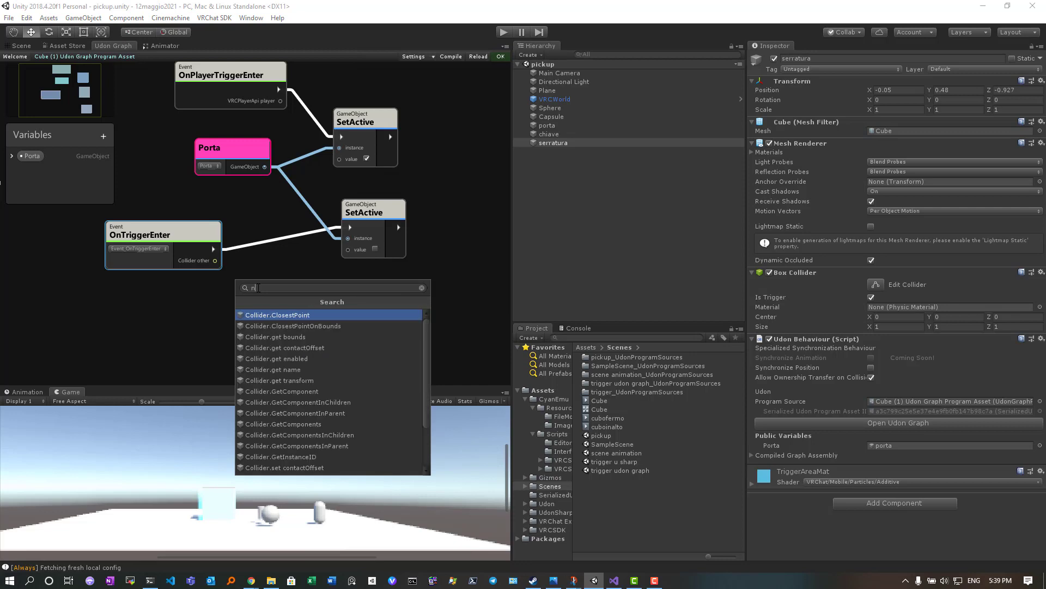
pyautogui.write('ame')
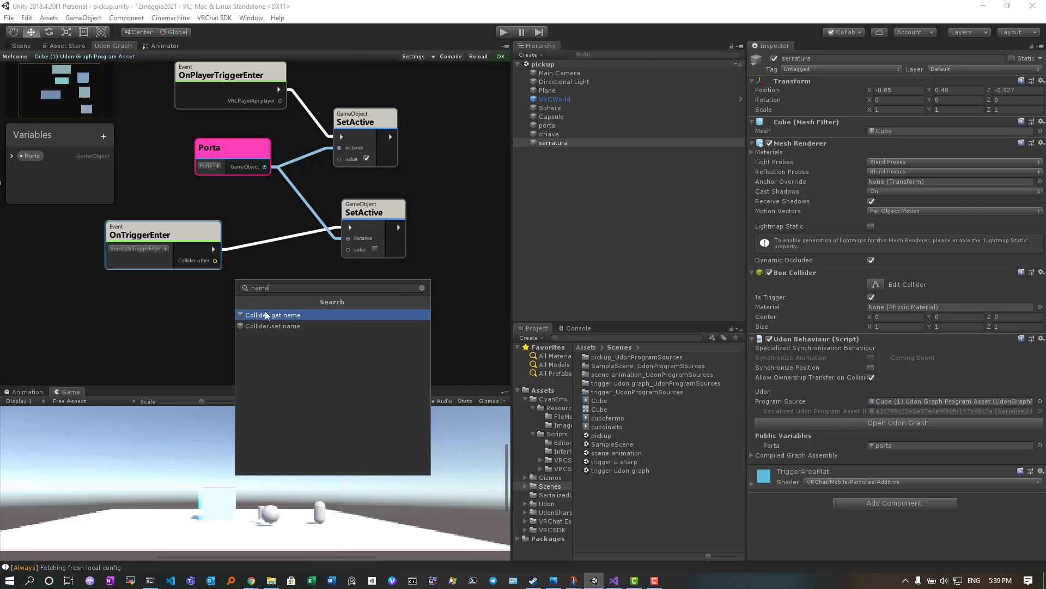
pyautogui.click(264, 313)
pyautogui.moveTo(299, 306)
pyautogui.mouseDown()
pyautogui.moveTo(250, 308)
pyautogui.moveTo(255, 300)
pyautogui.mouseUp()
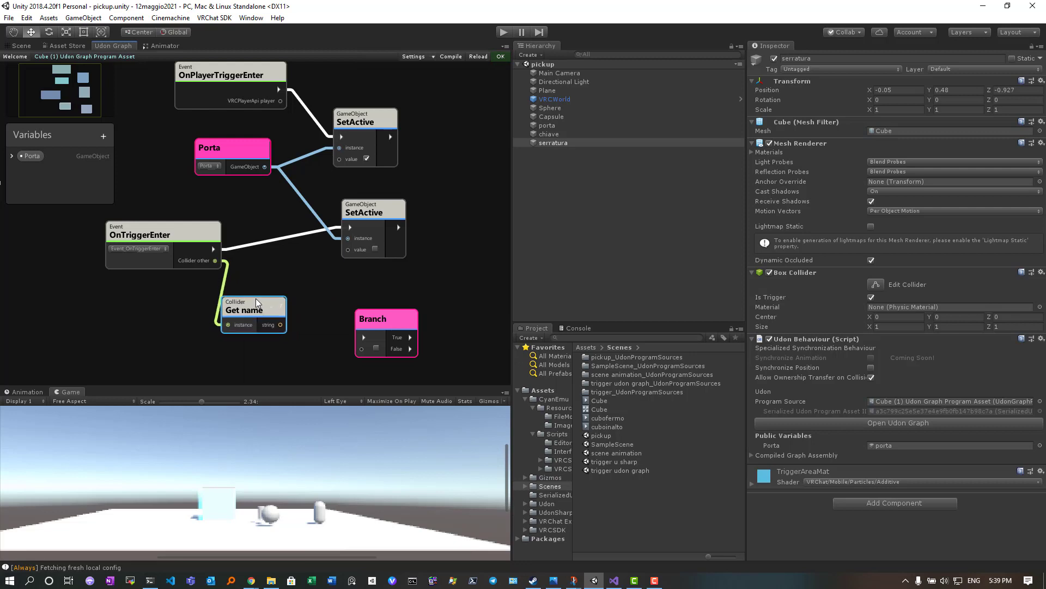
pyautogui.moveTo(378, 319); pyautogui.dragTo(412, 317)
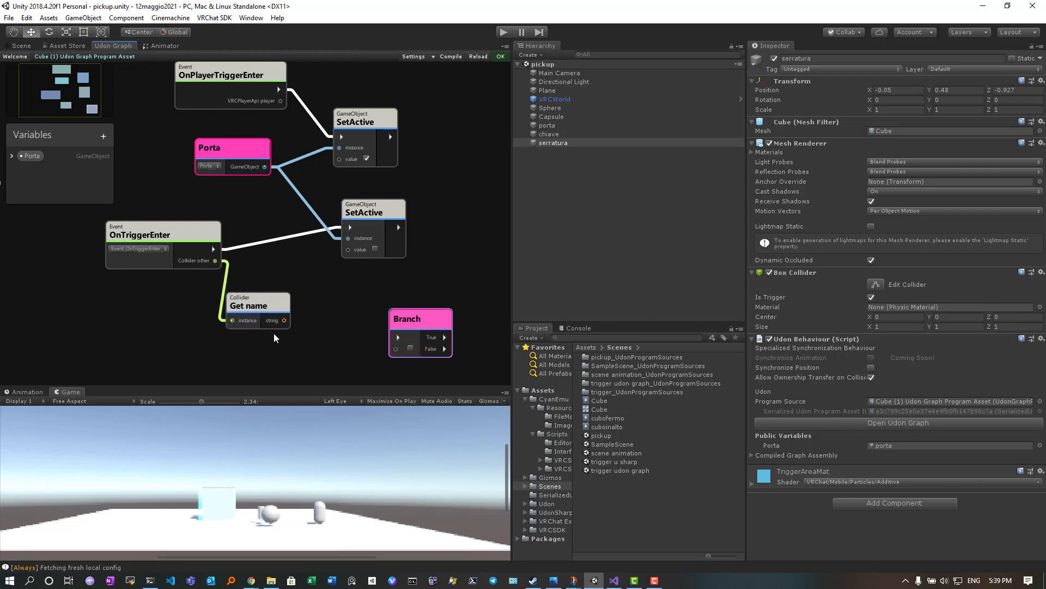
# - Add a String Compare node taking the collider's name and lay out the nodes
pyautogui.moveTo(286, 319); pyautogui.dragTo(323, 323)
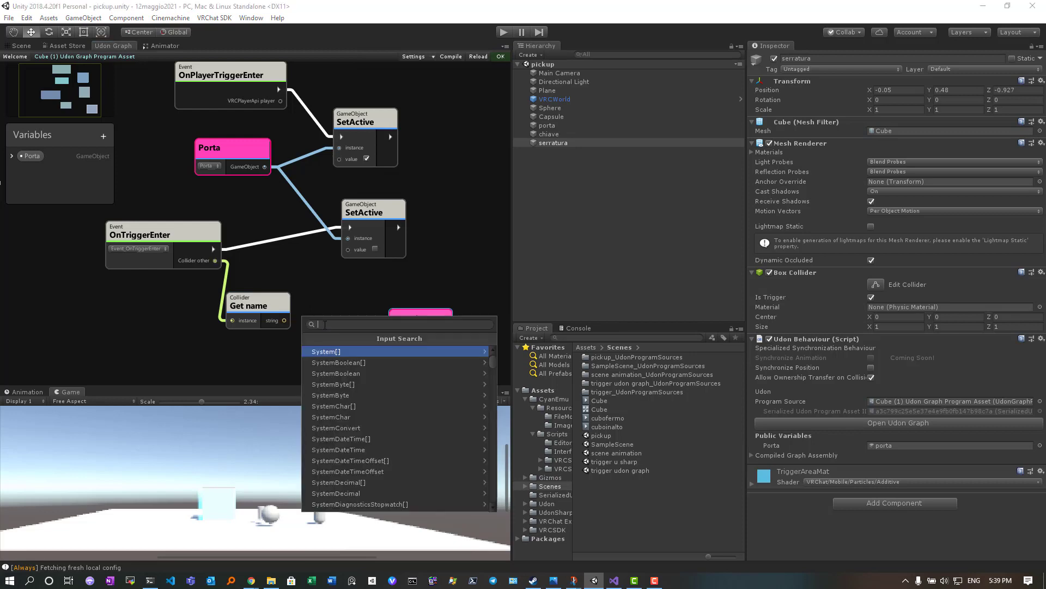
pyautogui.write('compar')
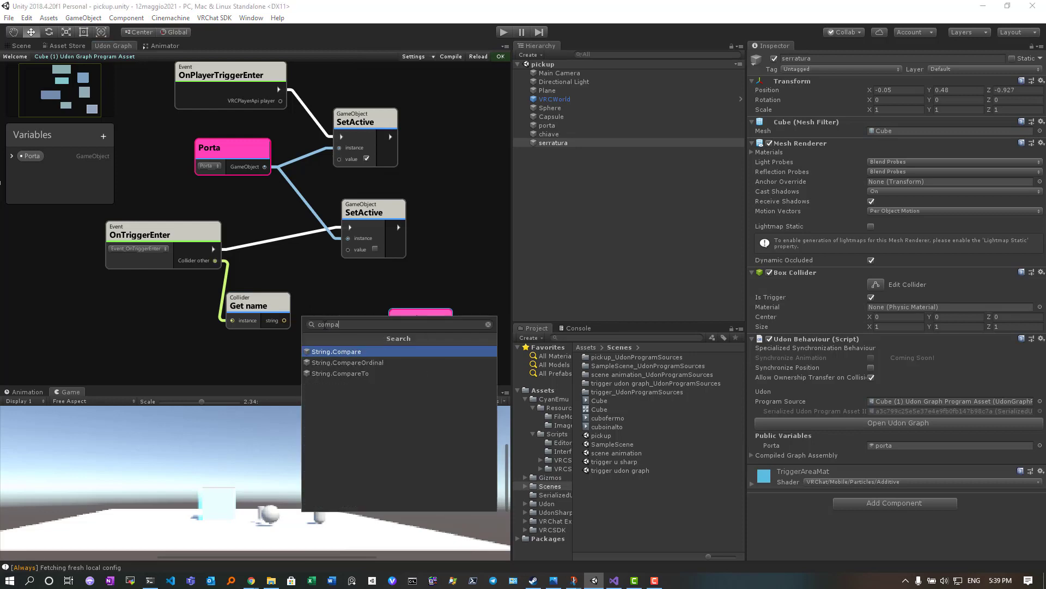
pyautogui.click(342, 351)
pyautogui.moveTo(267, 298); pyautogui.dragTo(276, 282)
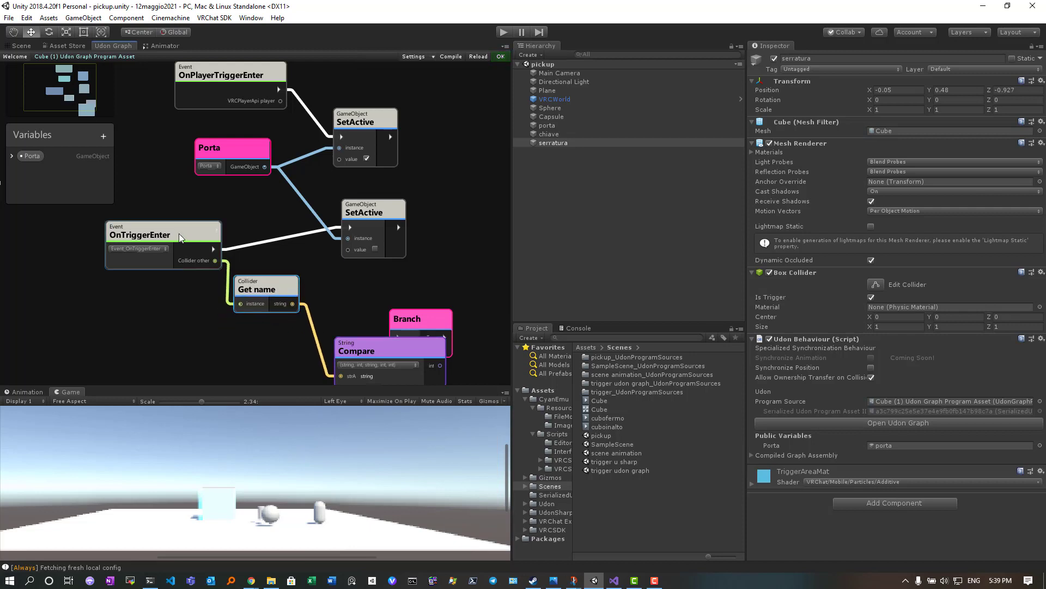
pyautogui.moveTo(178, 233); pyautogui.dragTo(143, 227)
pyautogui.moveTo(259, 279); pyautogui.dragTo(240, 263)
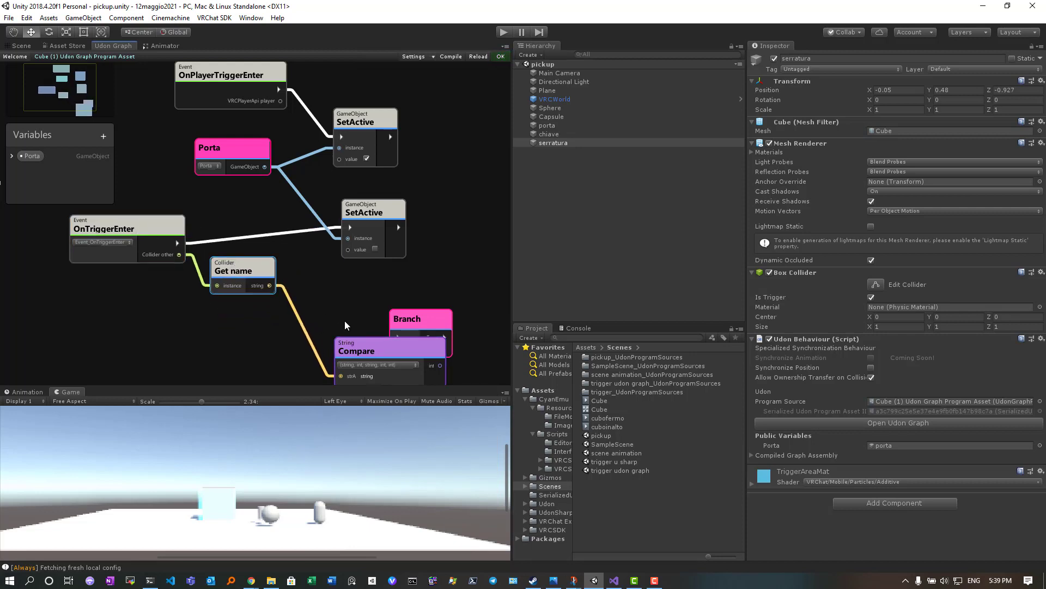
pyautogui.moveTo(366, 344); pyautogui.dragTo(317, 286)
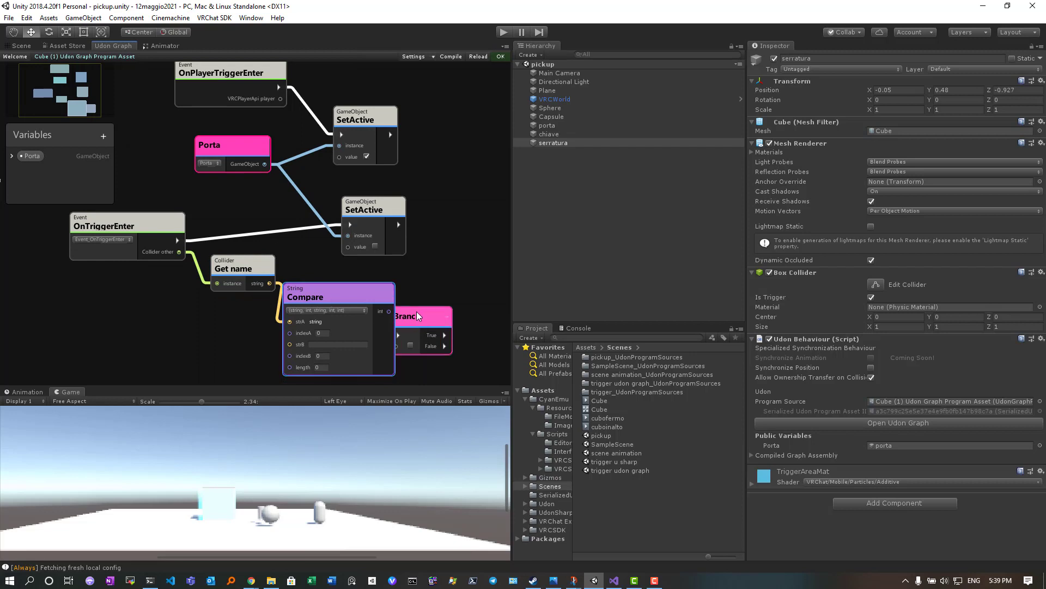
pyautogui.moveTo(421, 308); pyautogui.dragTo(443, 302)
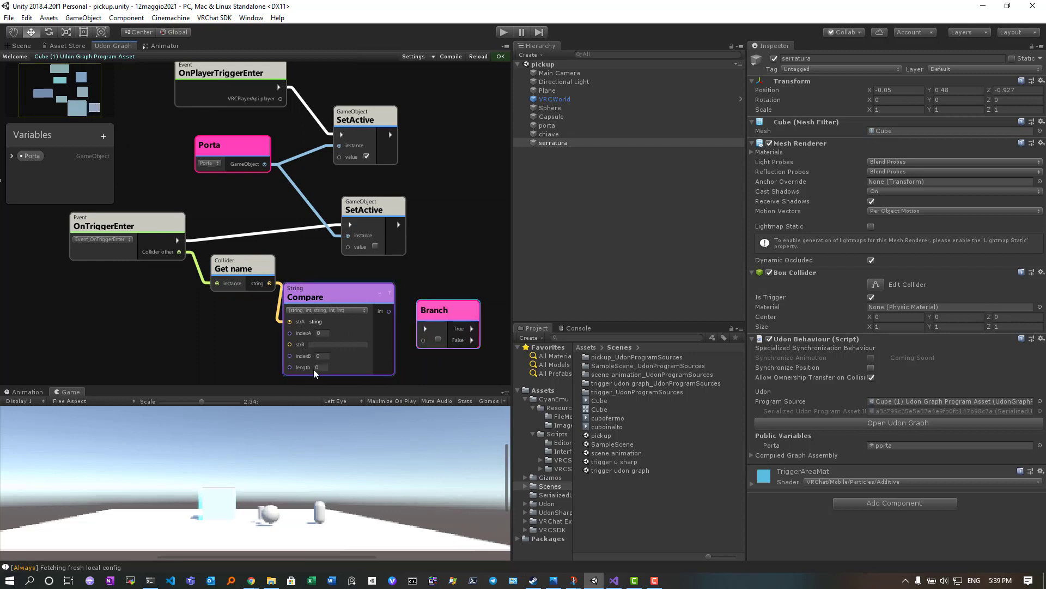
# - Enter 'xyz' as the comparison string and switch Compare to its ignoreCase overload
pyautogui.click(326, 308)
pyautogui.click(321, 322)
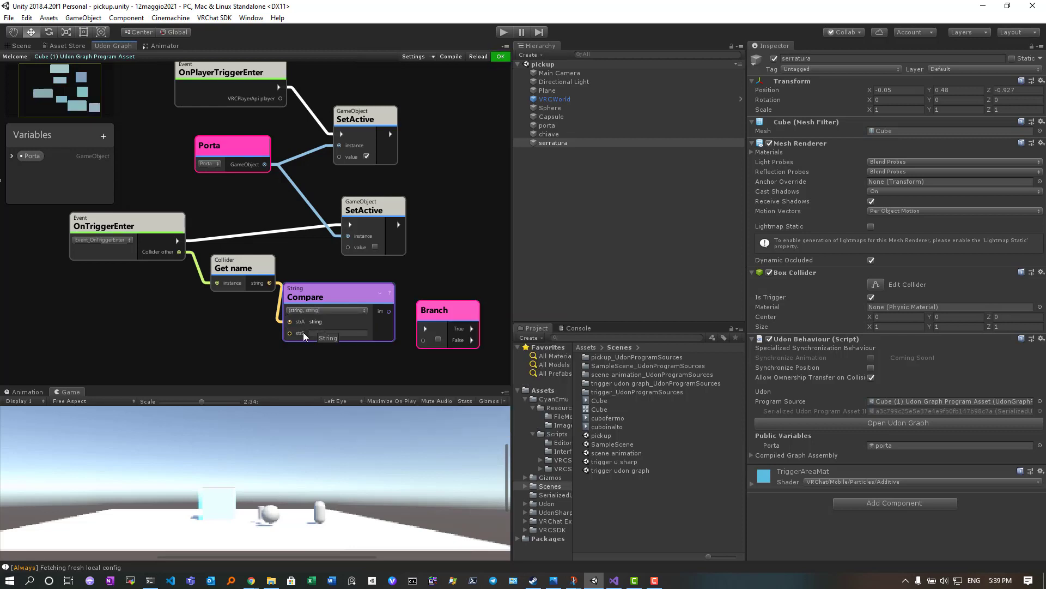
pyautogui.click(316, 332)
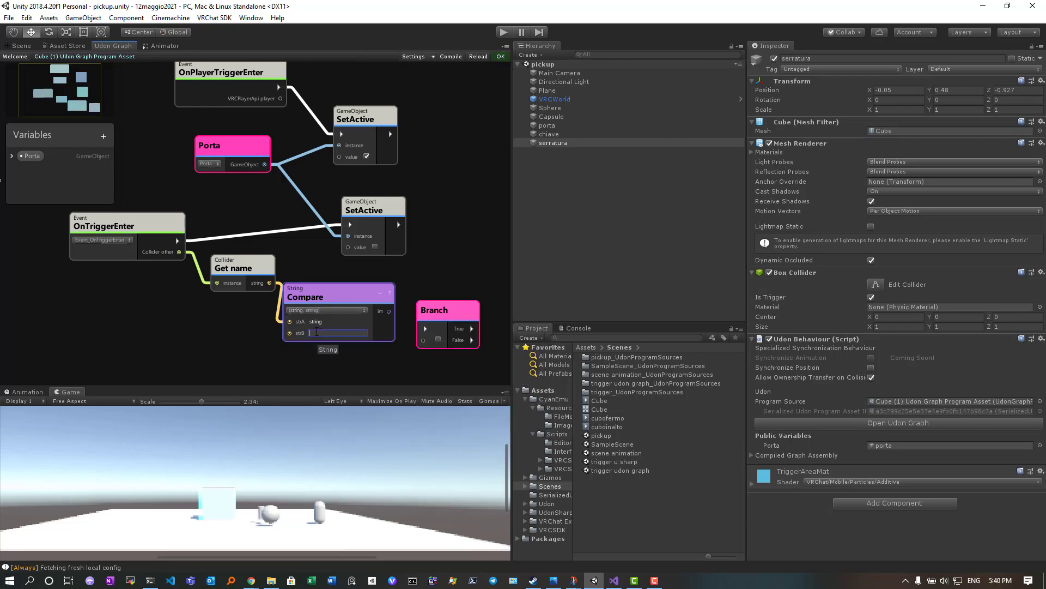
pyautogui.write('xyz')
pyautogui.click(317, 353)
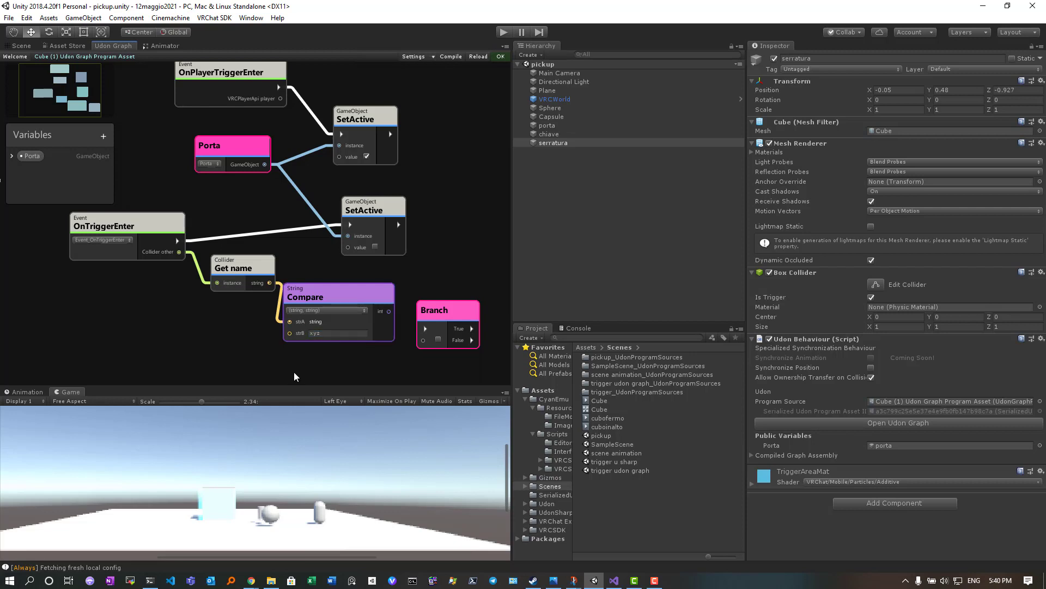
pyautogui.moveTo(358, 288); pyautogui.dragTo(428, 329)
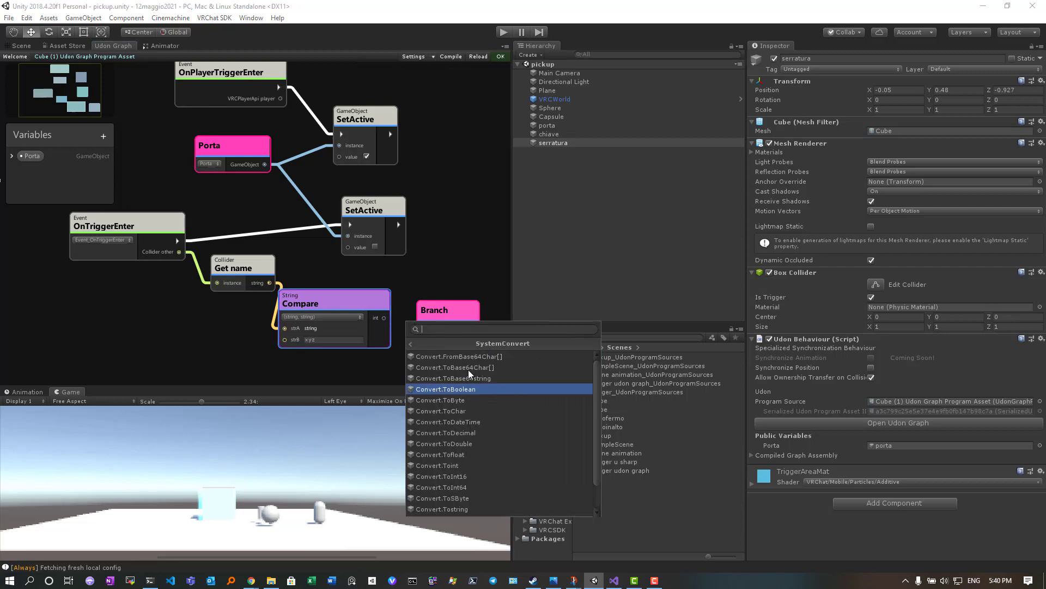
pyautogui.click(417, 281)
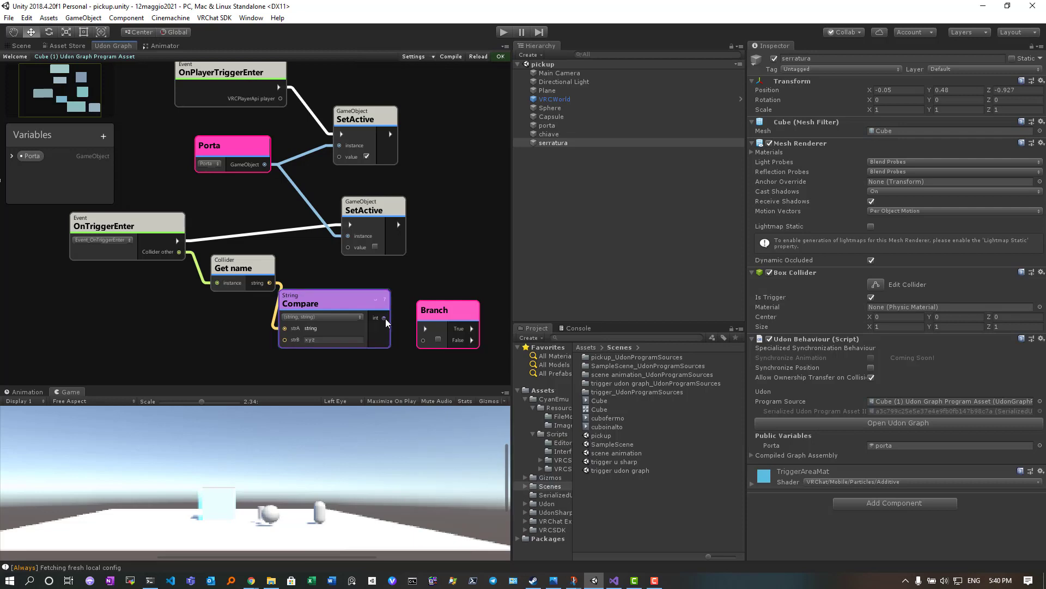
pyautogui.moveTo(345, 296); pyautogui.dragTo(353, 286)
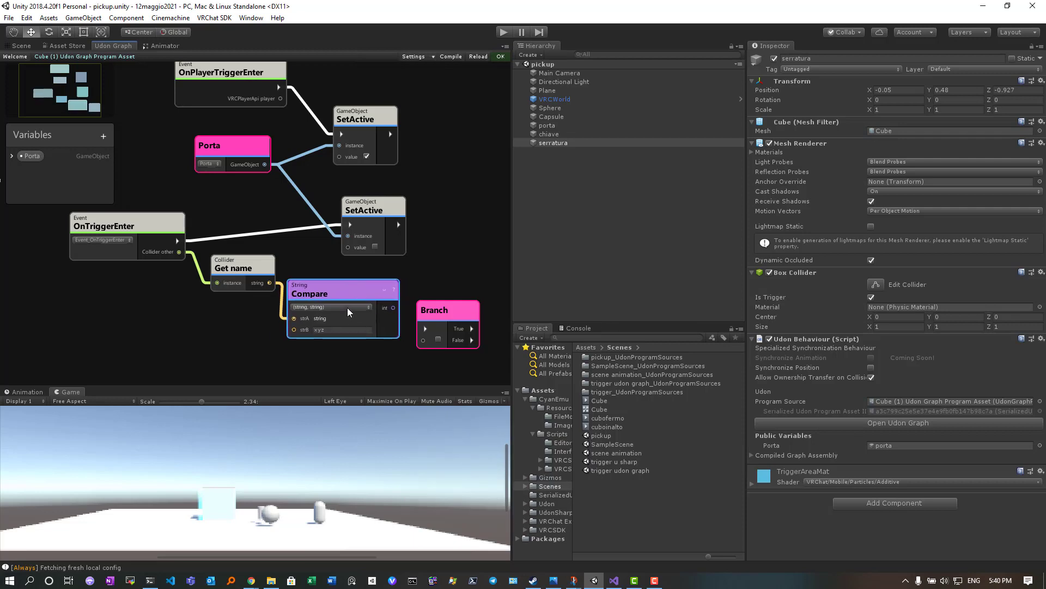
pyautogui.click(347, 307)
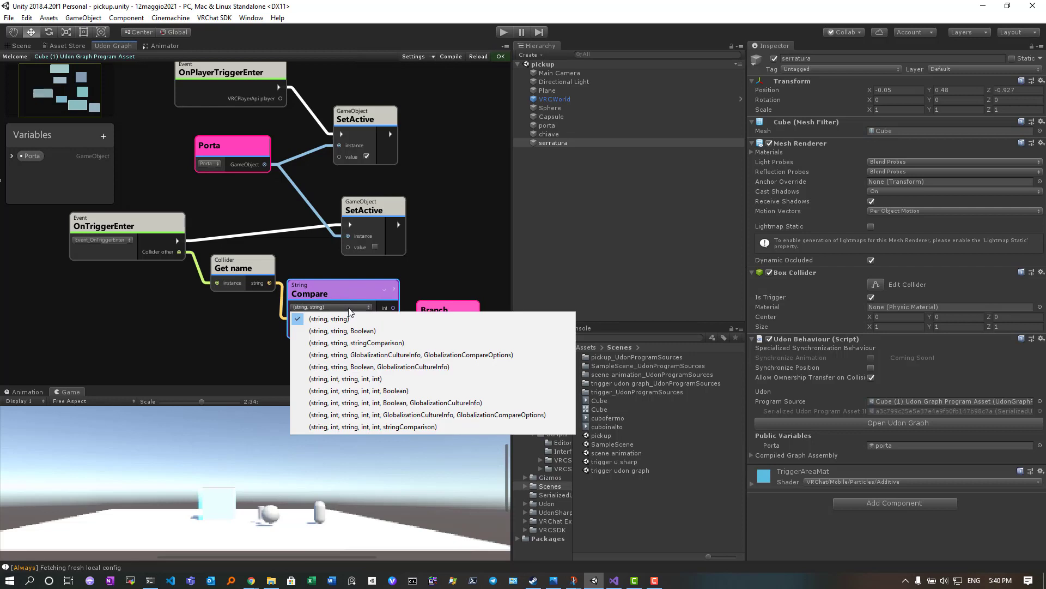
pyautogui.click(350, 330)
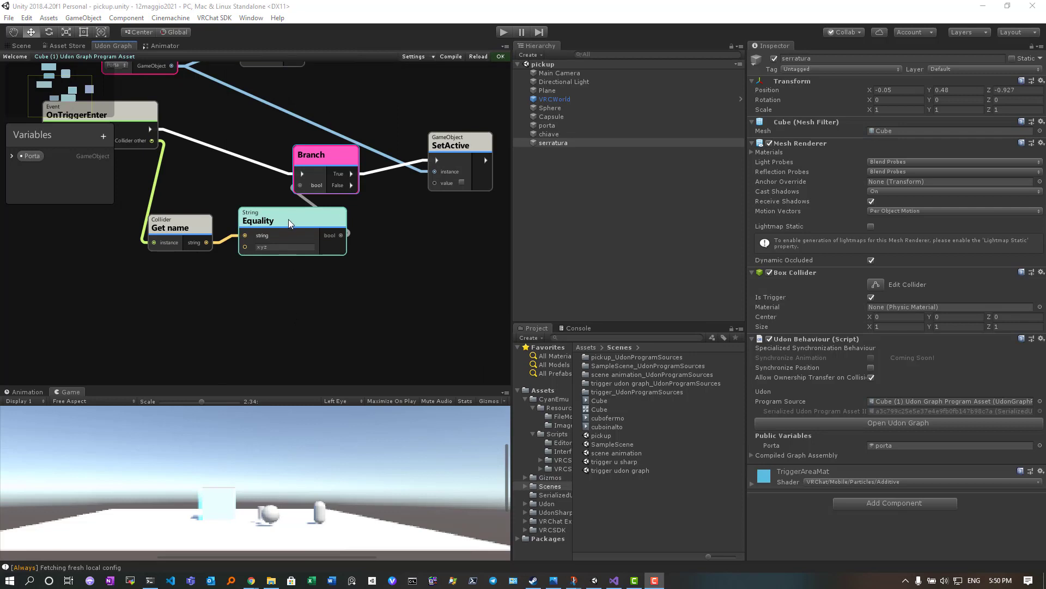
# - Tidy the Equality, OnTriggerEnter, Branch and SetActive nodes, then enter Play mode
pyautogui.moveTo(288, 219); pyautogui.dragTo(281, 224)
pyautogui.moveTo(192, 219); pyautogui.dragTo(189, 221)
pyautogui.moveTo(265, 226); pyautogui.dragTo(266, 224)
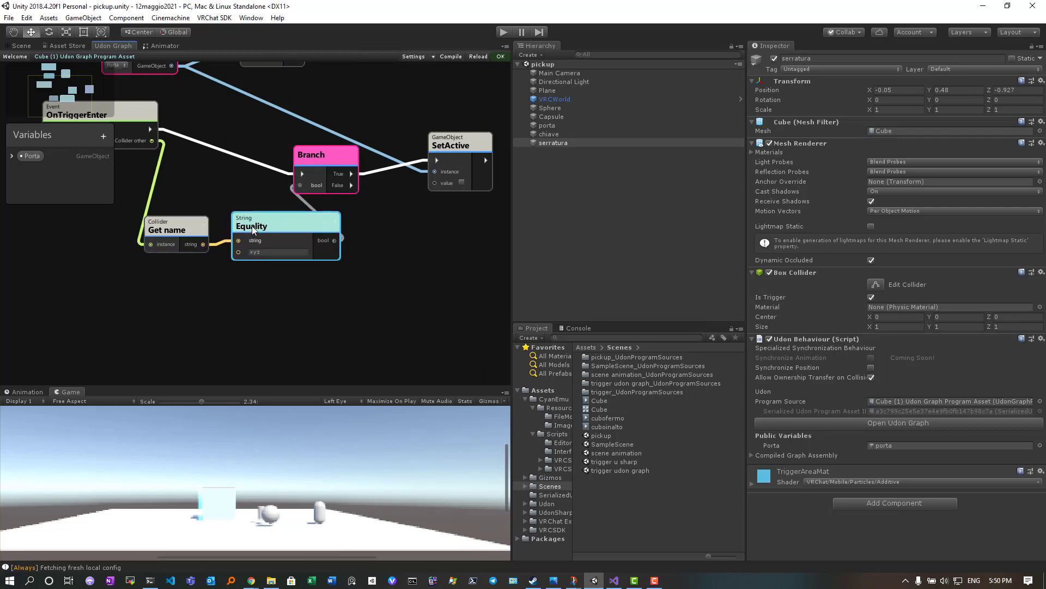
pyautogui.moveTo(263, 225); pyautogui.dragTo(263, 227)
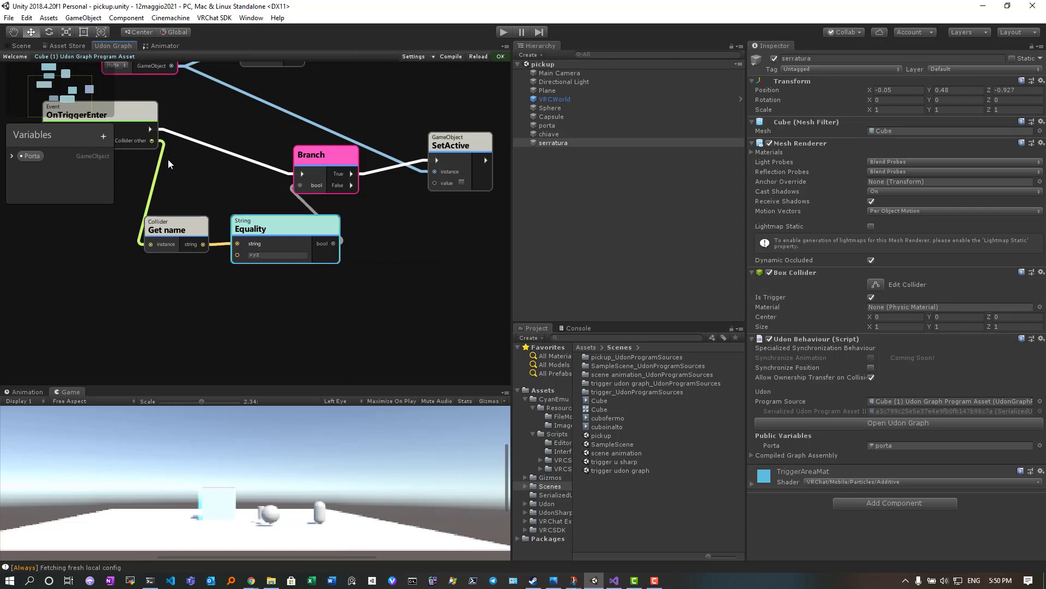
pyautogui.moveTo(90, 117); pyautogui.dragTo(127, 123)
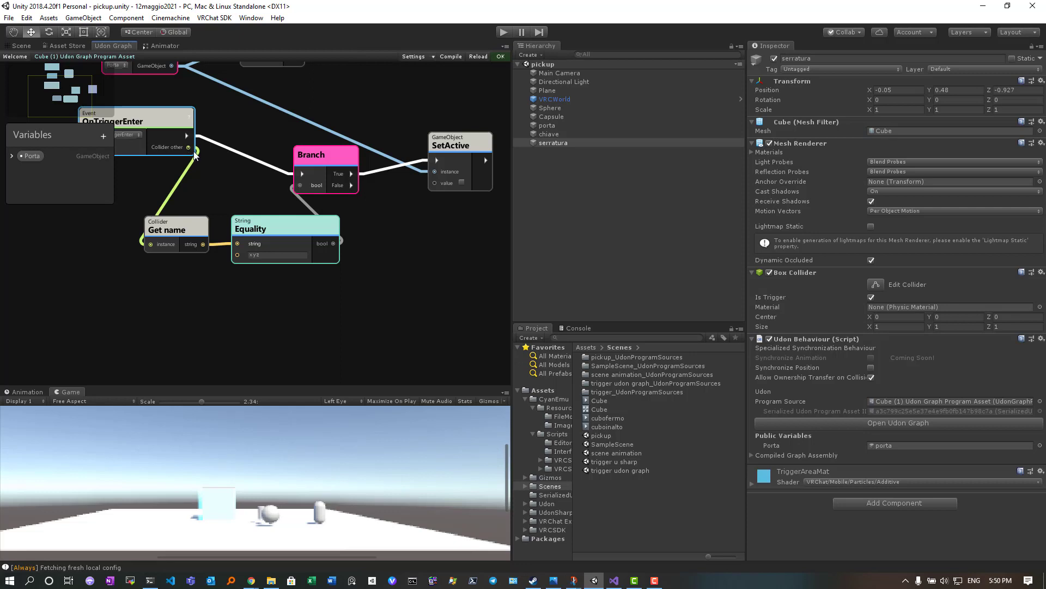
pyautogui.click(150, 240)
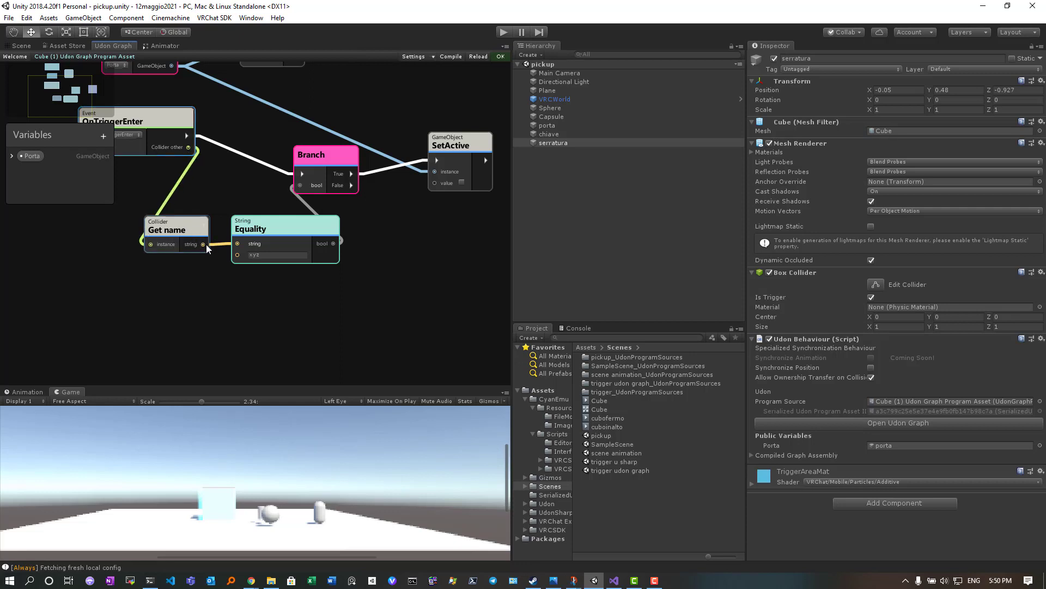
pyautogui.moveTo(277, 223); pyautogui.dragTo(273, 221)
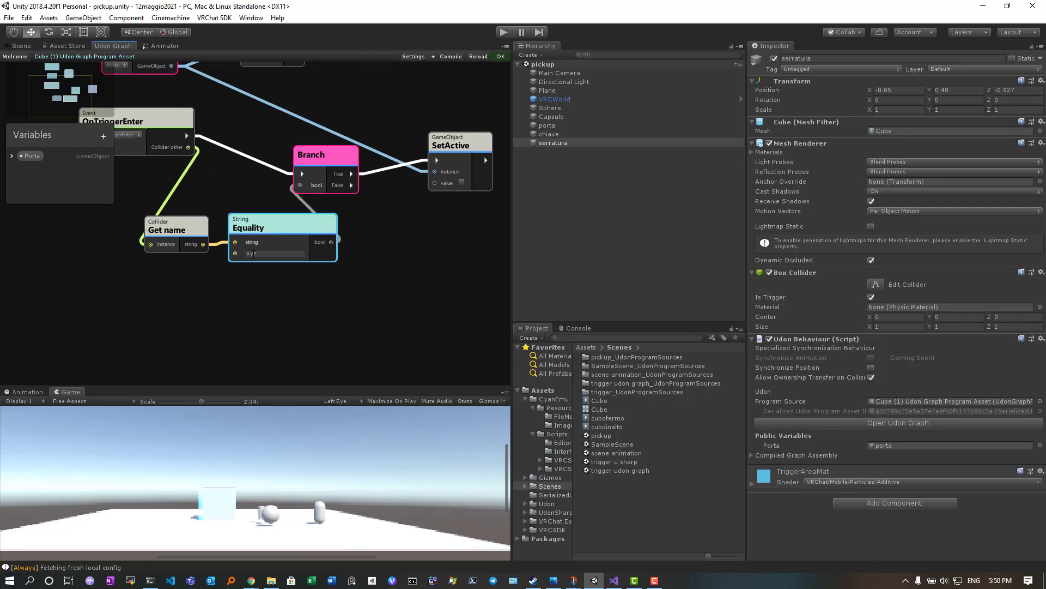
pyautogui.moveTo(322, 158); pyautogui.dragTo(303, 161)
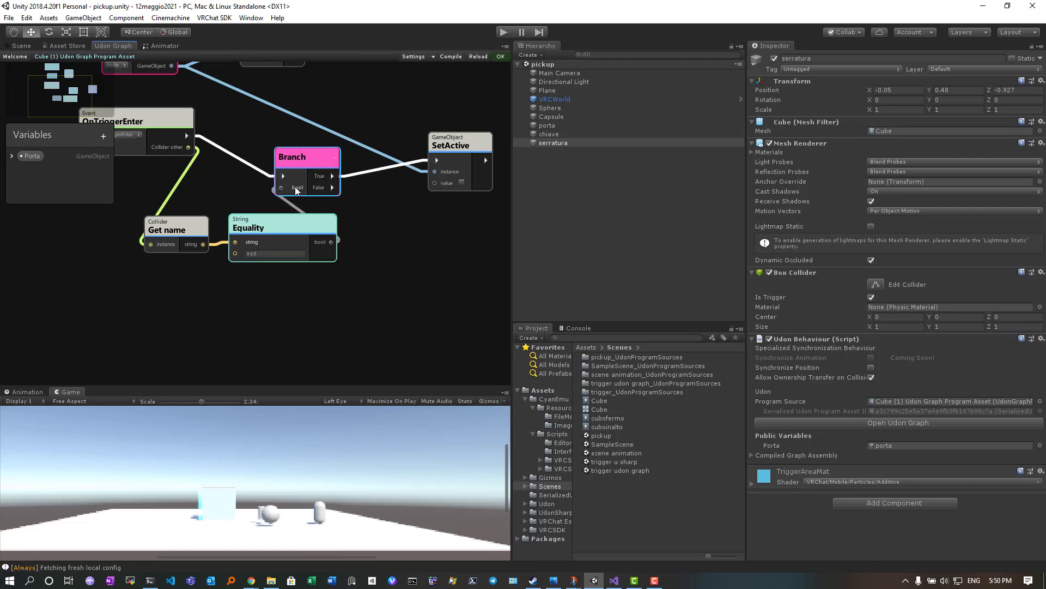
pyautogui.moveTo(446, 146); pyautogui.dragTo(425, 134)
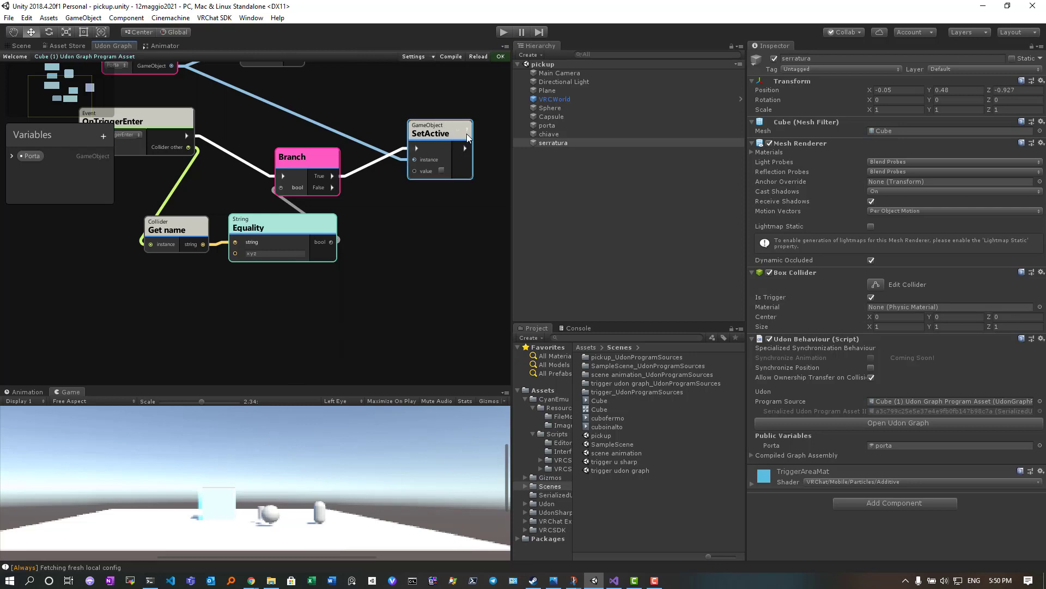
pyautogui.click(505, 31)
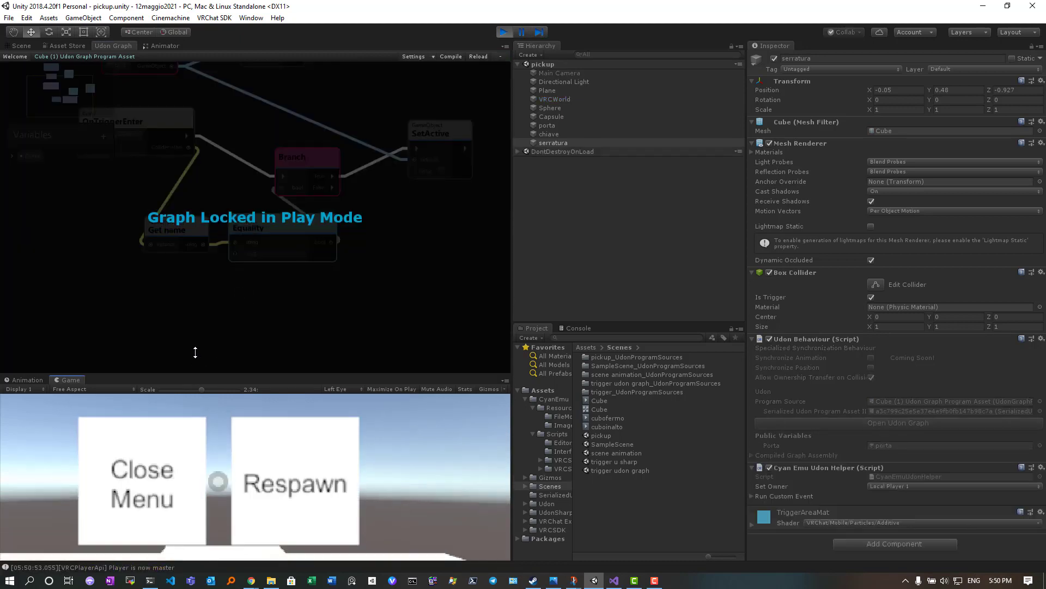
# - Enlarge the Game view, throw the chiave cylinder at the trigger cube twice, and stop Play mode
pyautogui.moveTo(193, 387); pyautogui.dragTo(210, 263)
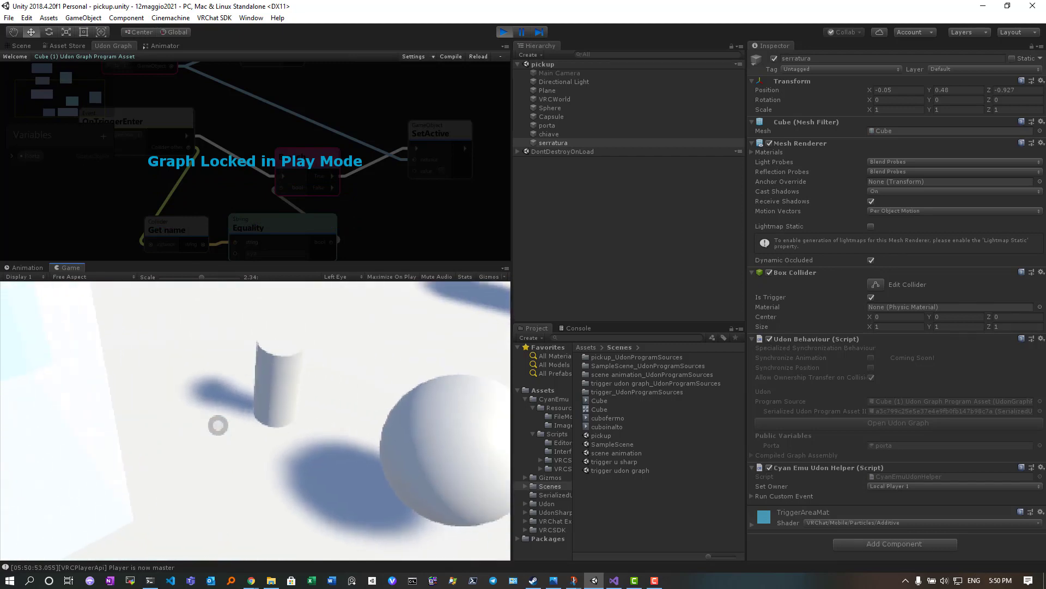
pyautogui.click(218, 425)
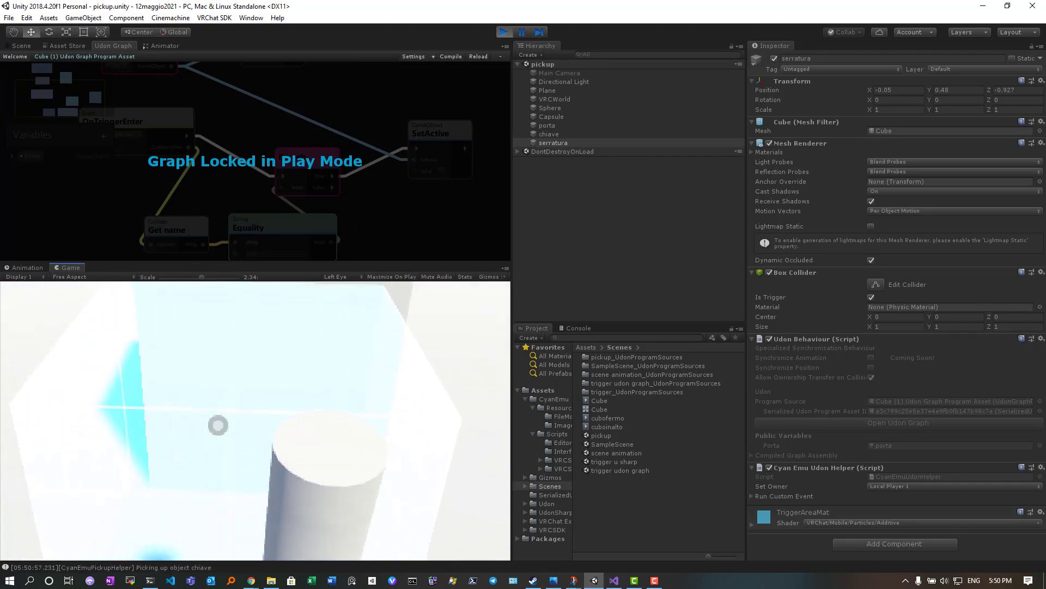
pyautogui.click(218, 425)
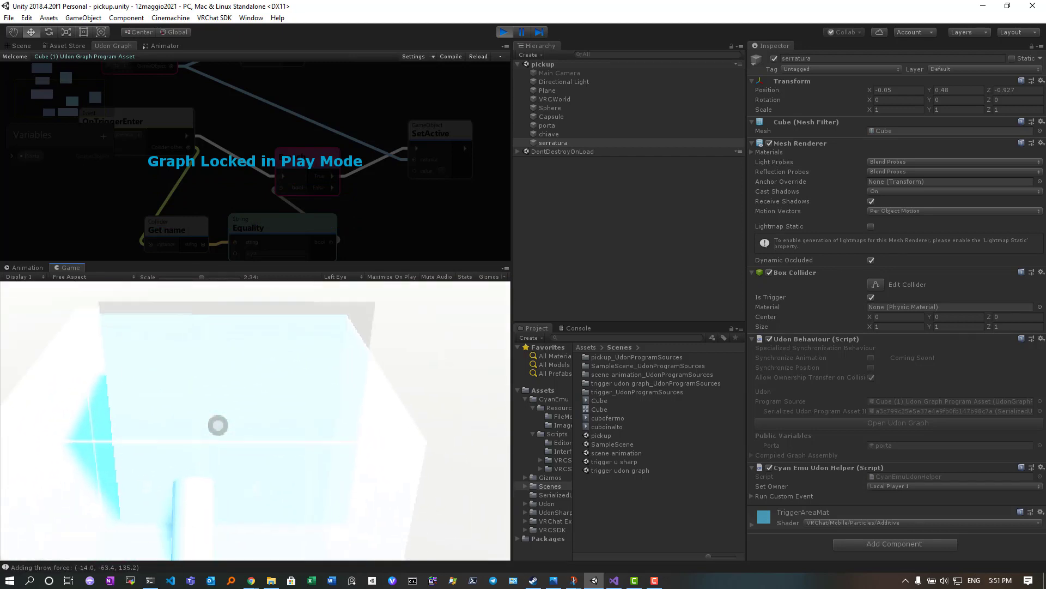
pyautogui.click(218, 425)
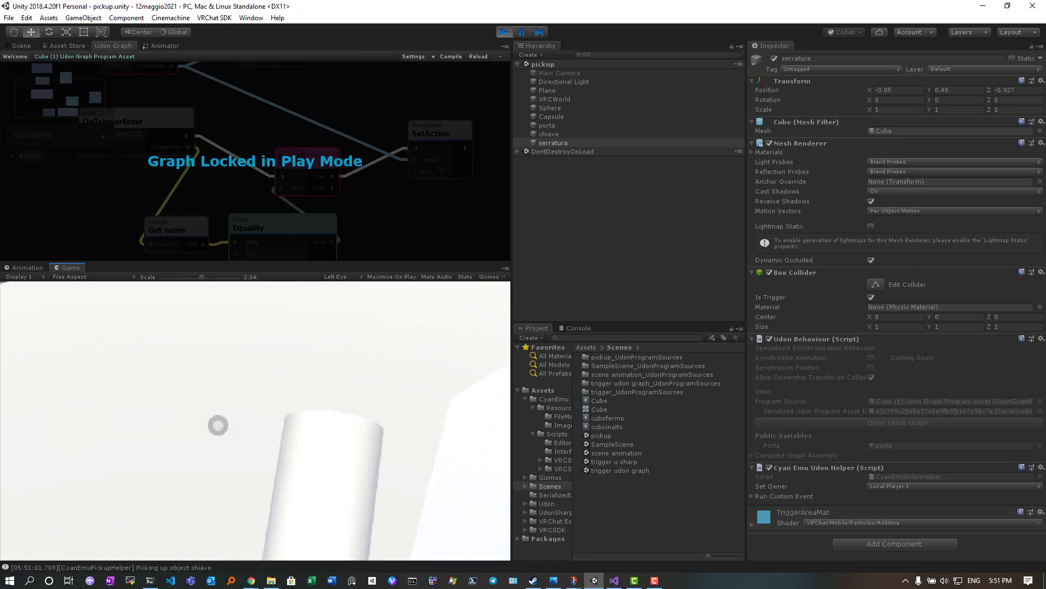
pyautogui.click(218, 425)
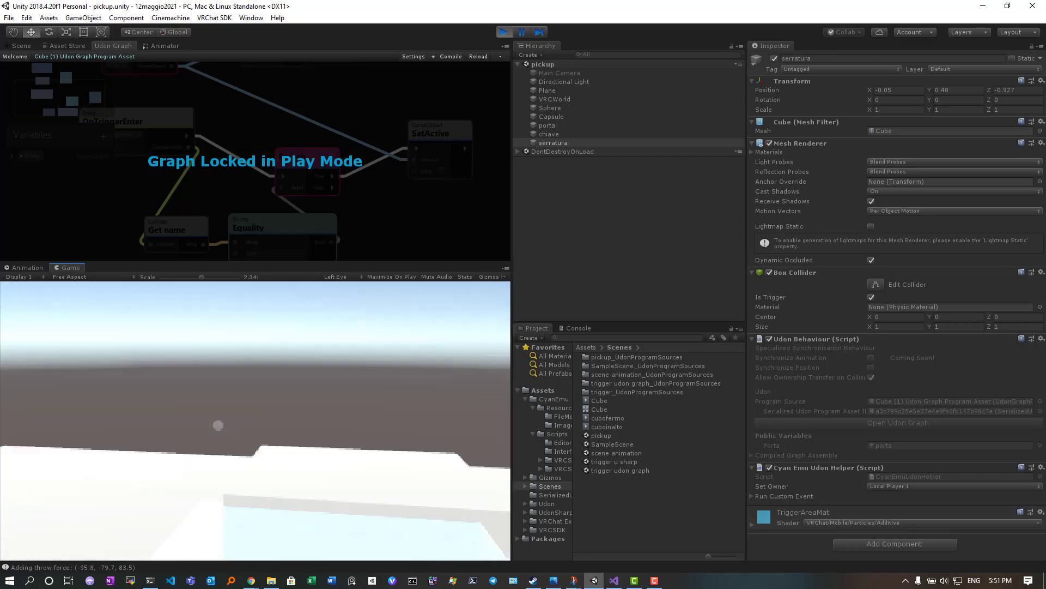
pyautogui.press('Escape')
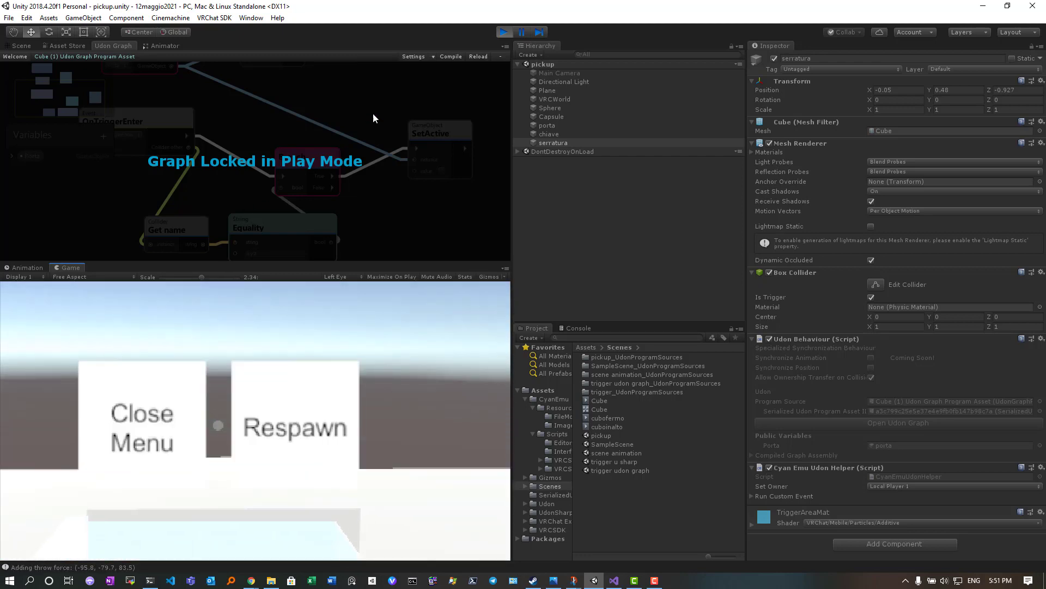
pyautogui.click(508, 31)
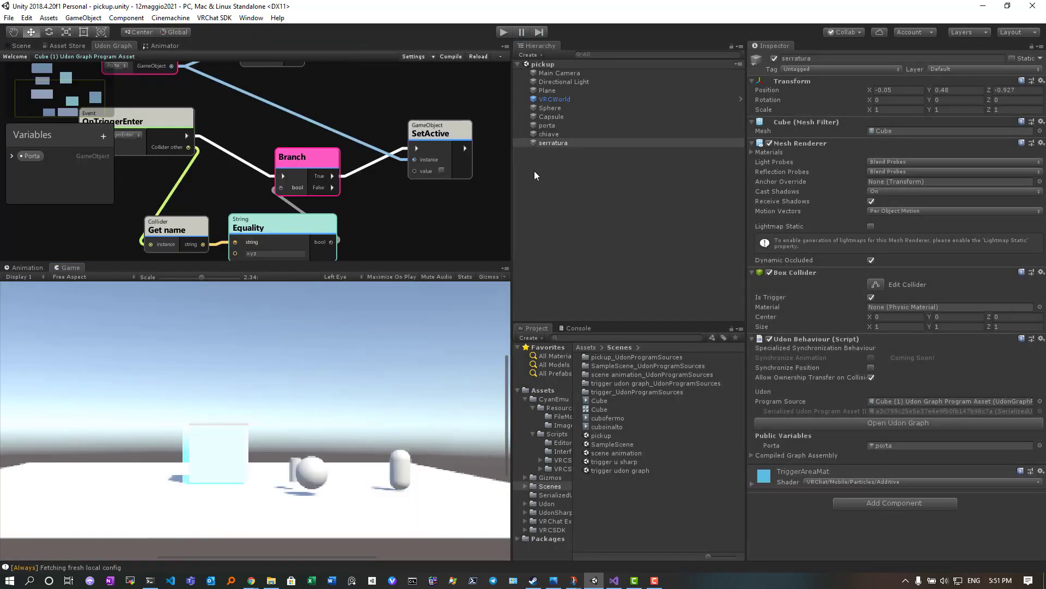
# - Duplicate the chiave cylinder and move the copy slightly right along X
pyautogui.click(551, 136)
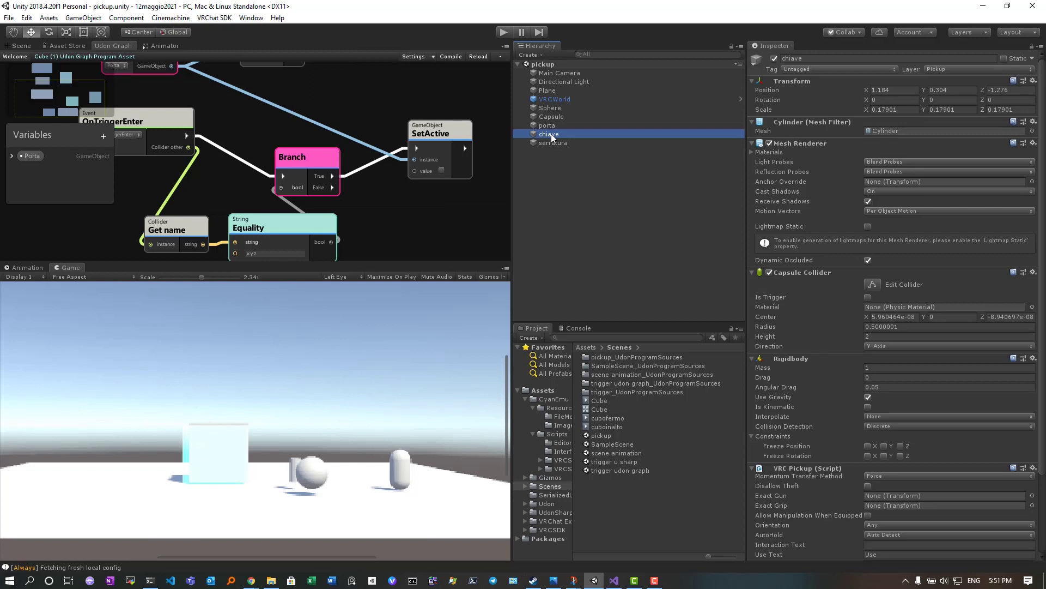
pyautogui.hotkey('ctrl', 'd')
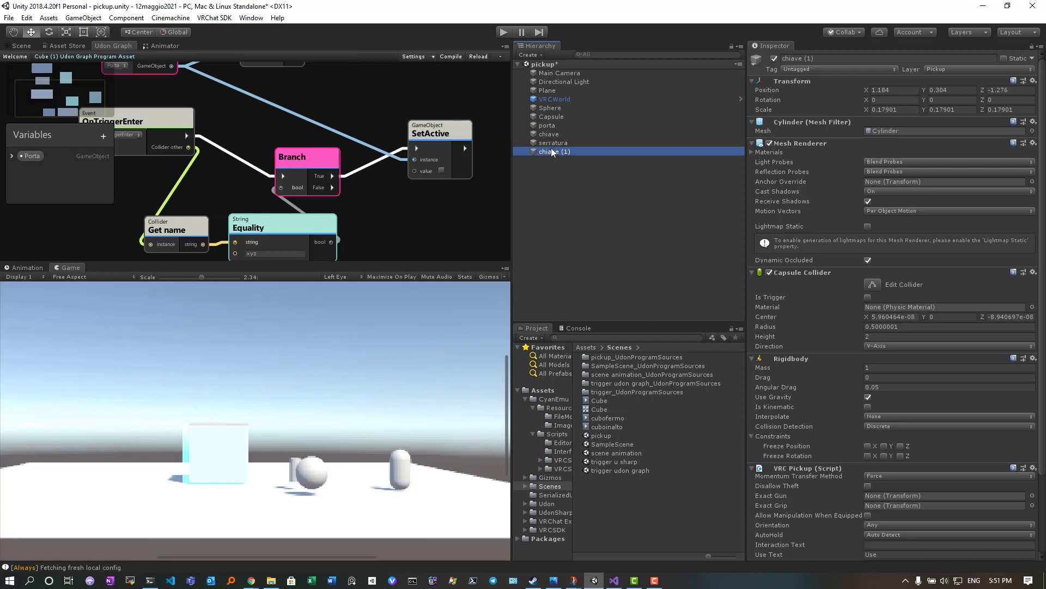
pyautogui.click(22, 46)
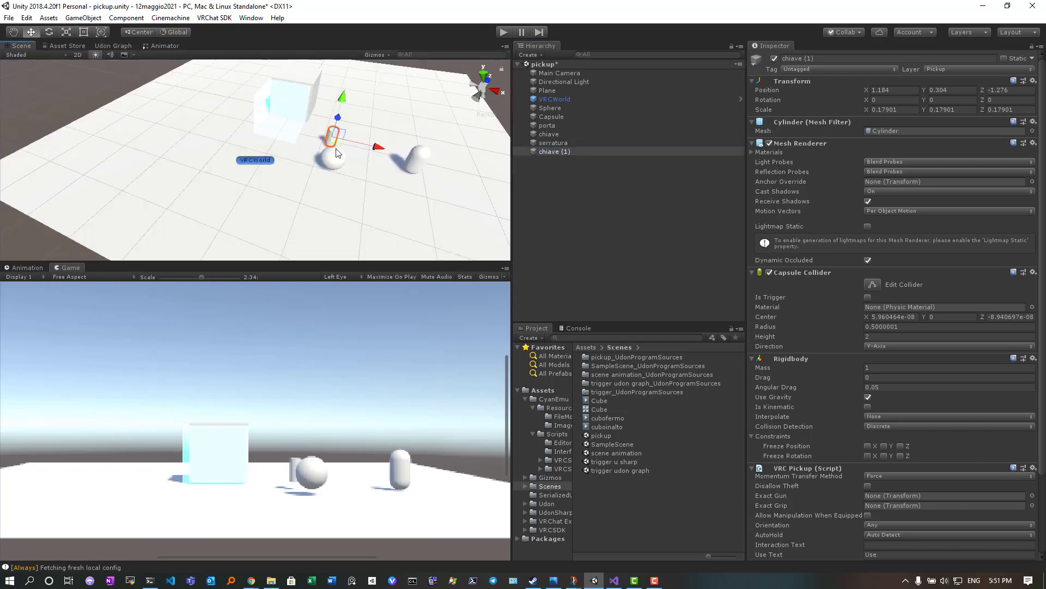
pyautogui.moveTo(377, 146); pyautogui.dragTo(447, 152)
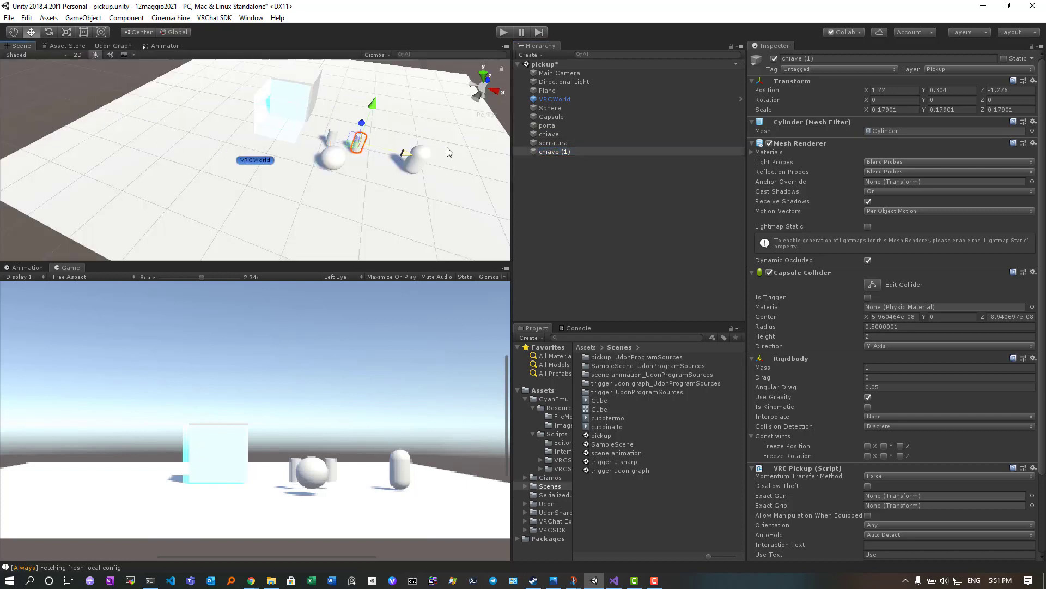
# - Rename the copy to xyz, save the scene, and start Play mode
pyautogui.click(545, 151)
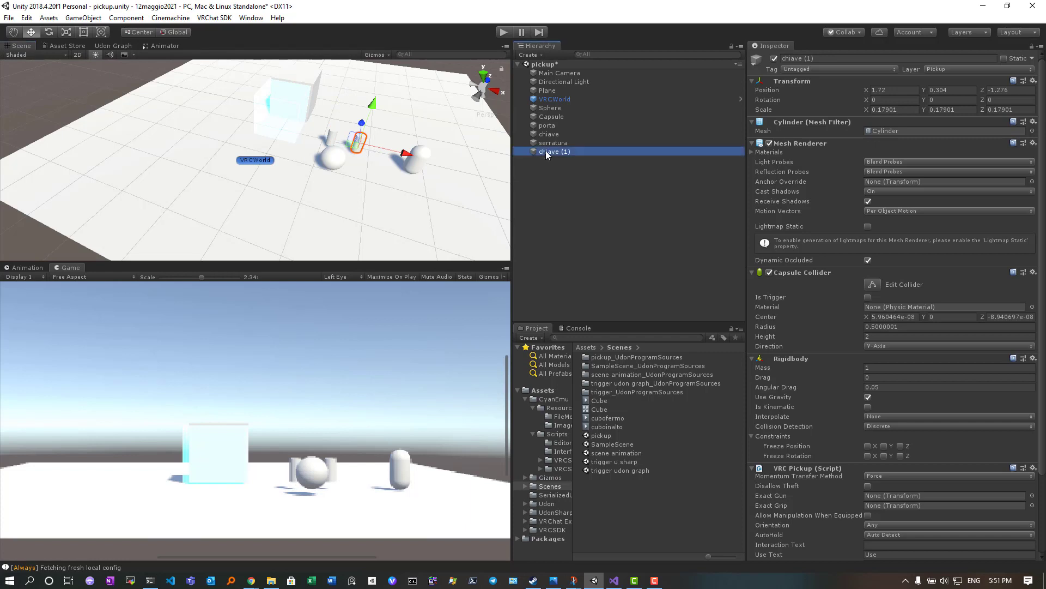
pyautogui.write('xyz')
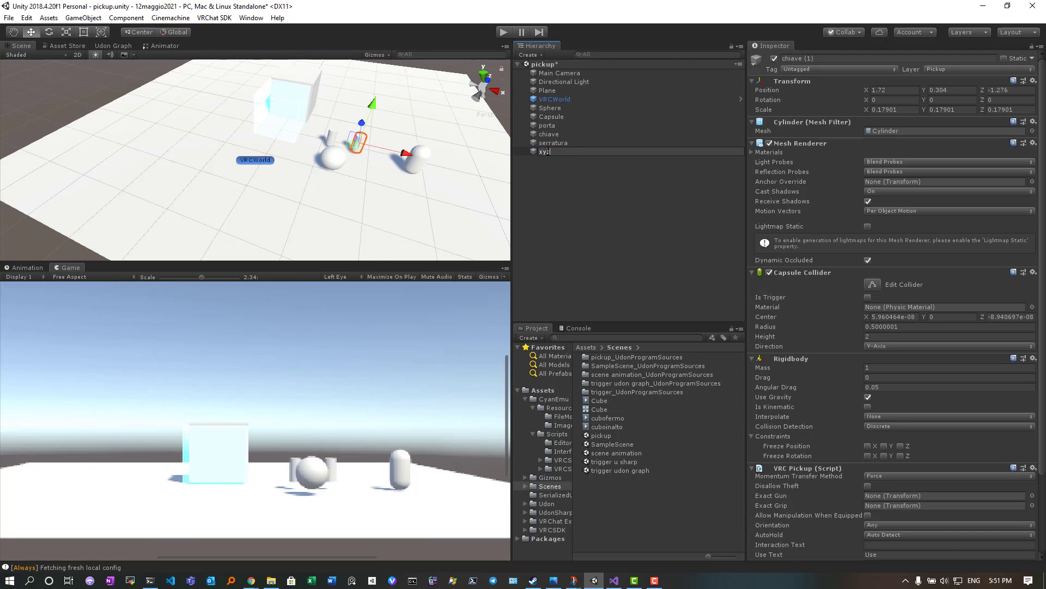
pyautogui.press('Return')
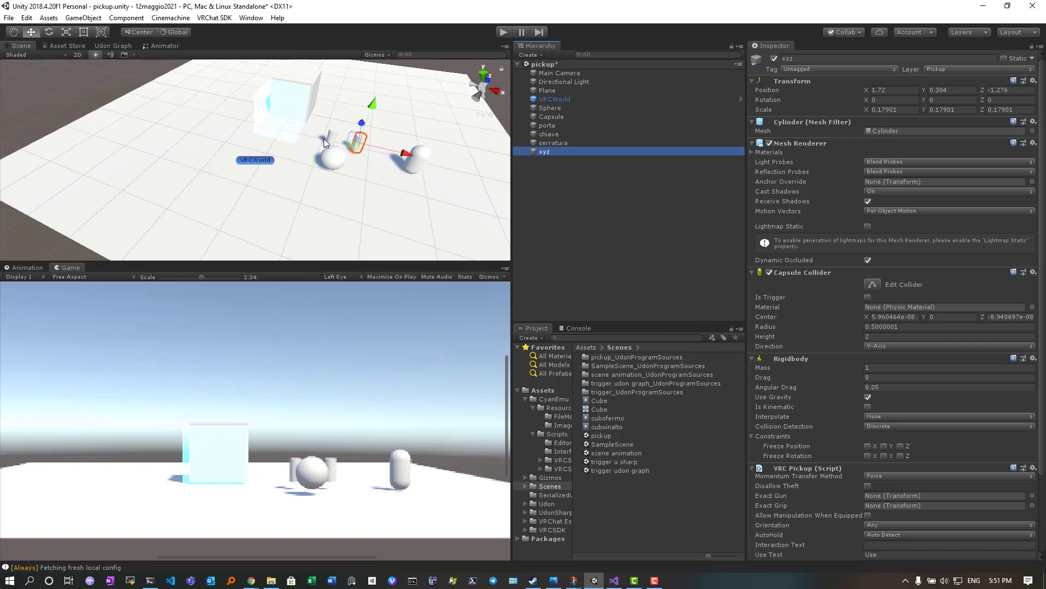
pyautogui.hotkey('ctrl', 's')
pyautogui.click(499, 34)
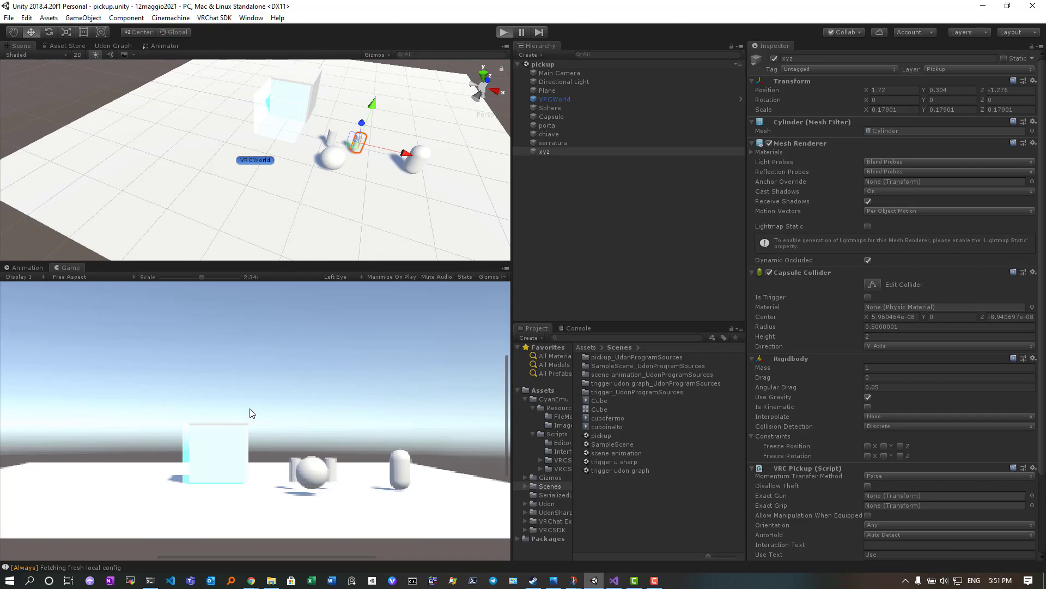
# - In the game view, throw the chiave cylinder, then the xyz cylinder twice, at the trigger cube
pyautogui.click(293, 381)
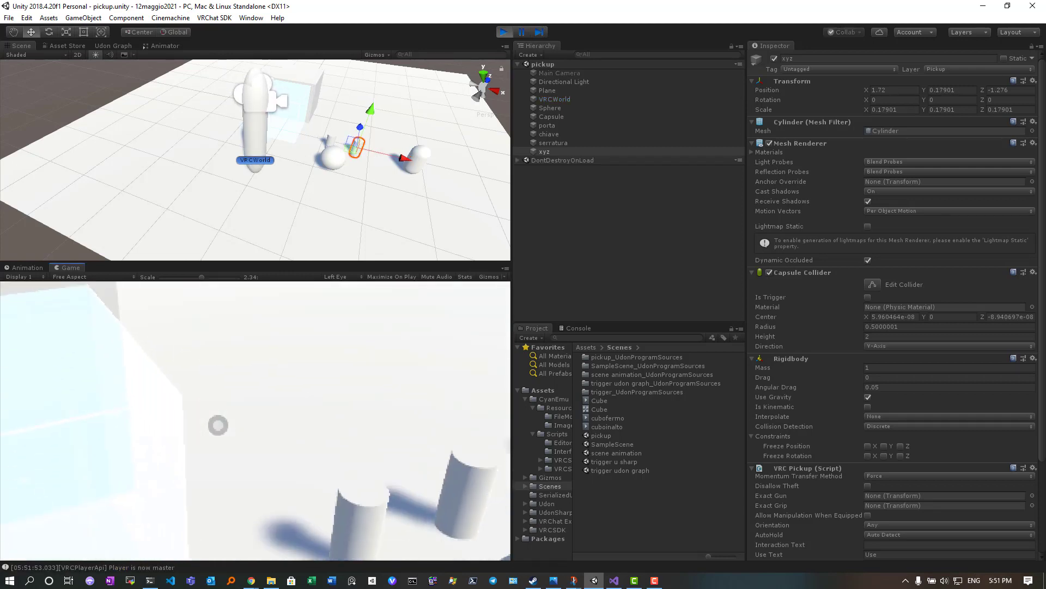
pyautogui.click(218, 424)
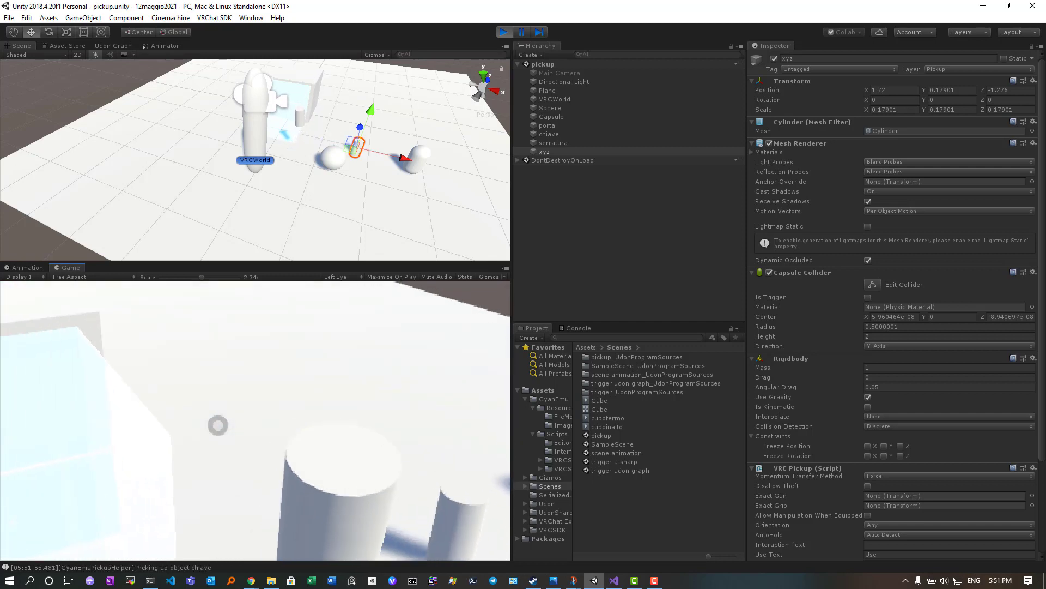
pyautogui.click(218, 424)
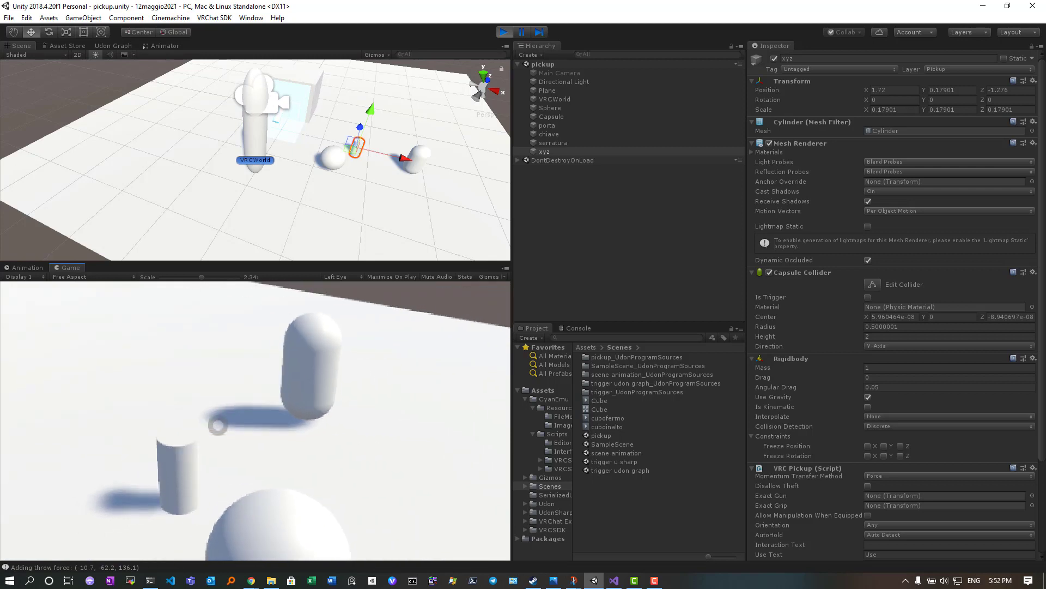
pyautogui.click(218, 424)
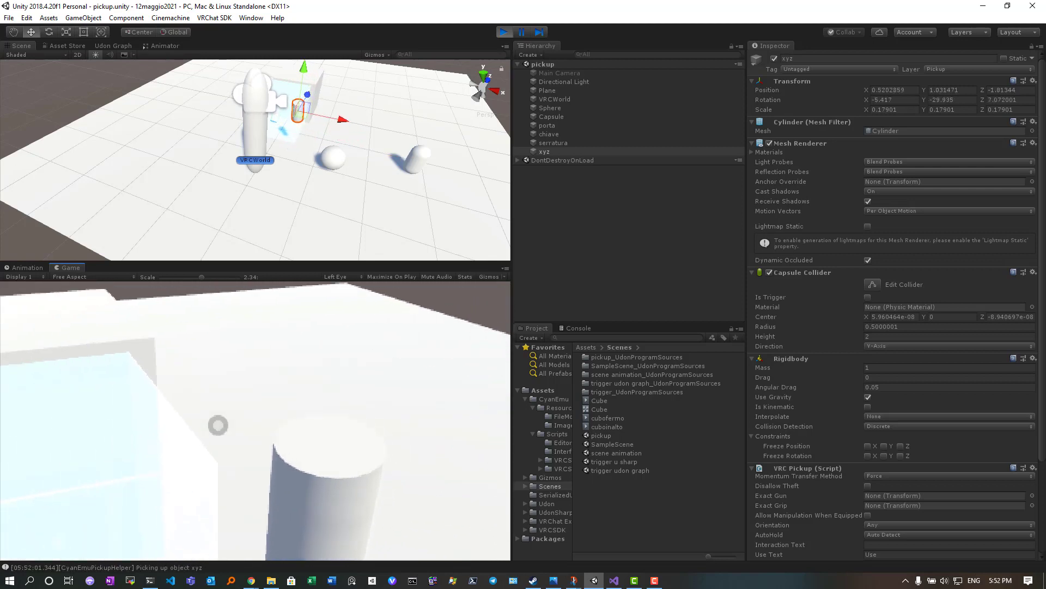
pyautogui.click(218, 425)
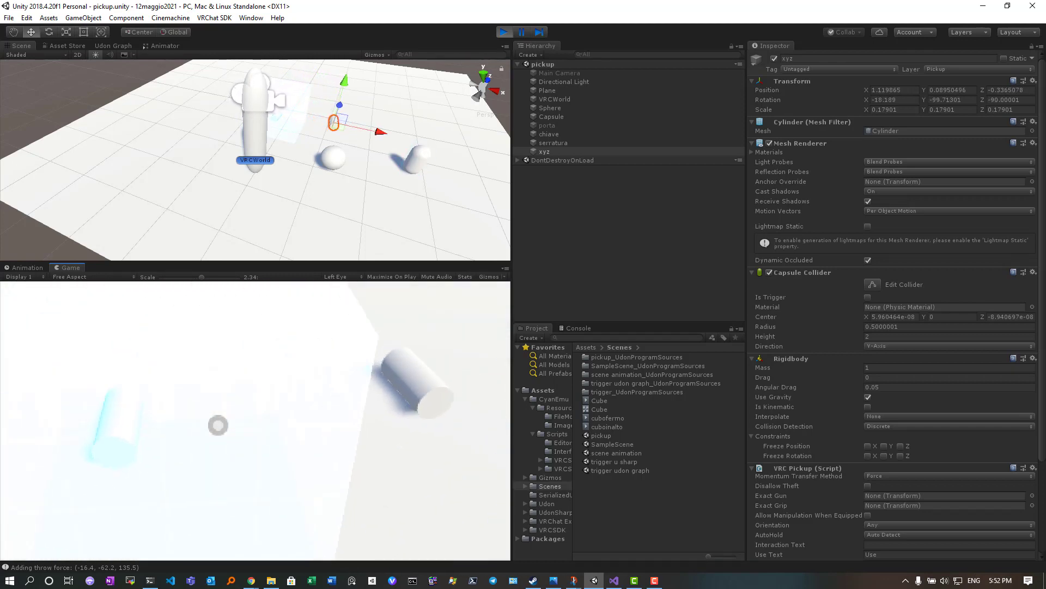
pyautogui.moveTo(218, 425); pyautogui.dragTo(218, 425)
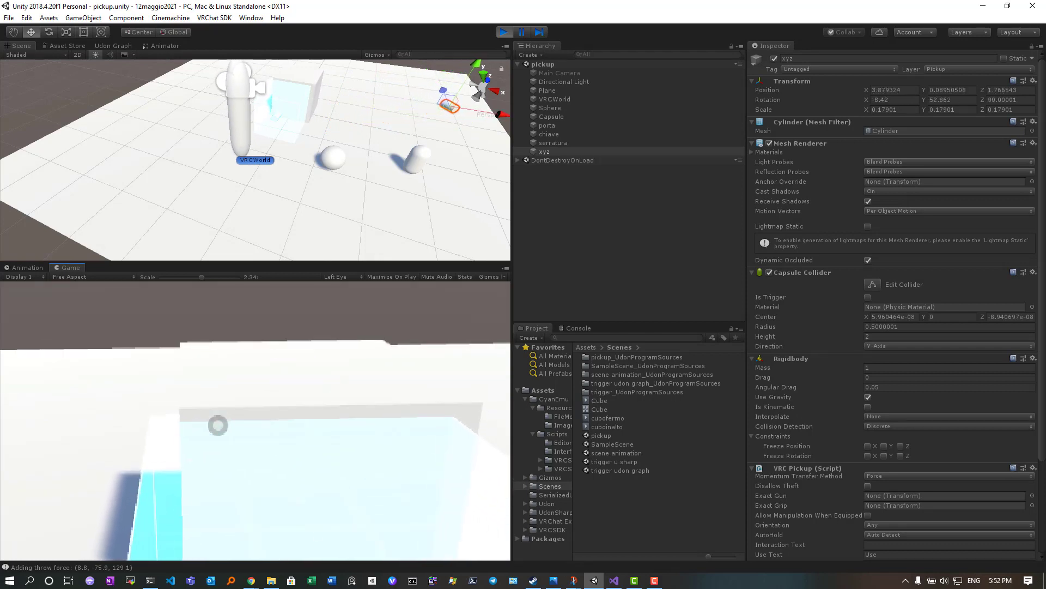
# - Walk to the sphere and capsule, grab the capsule, then free the cursor and stop Play mode
pyautogui.press('s')
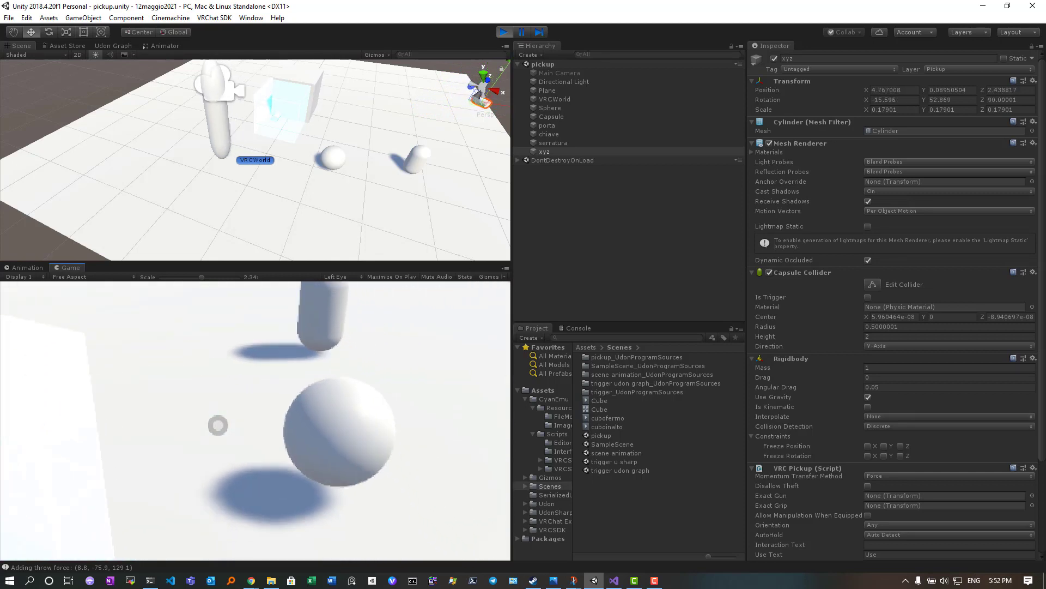
pyautogui.press('w')
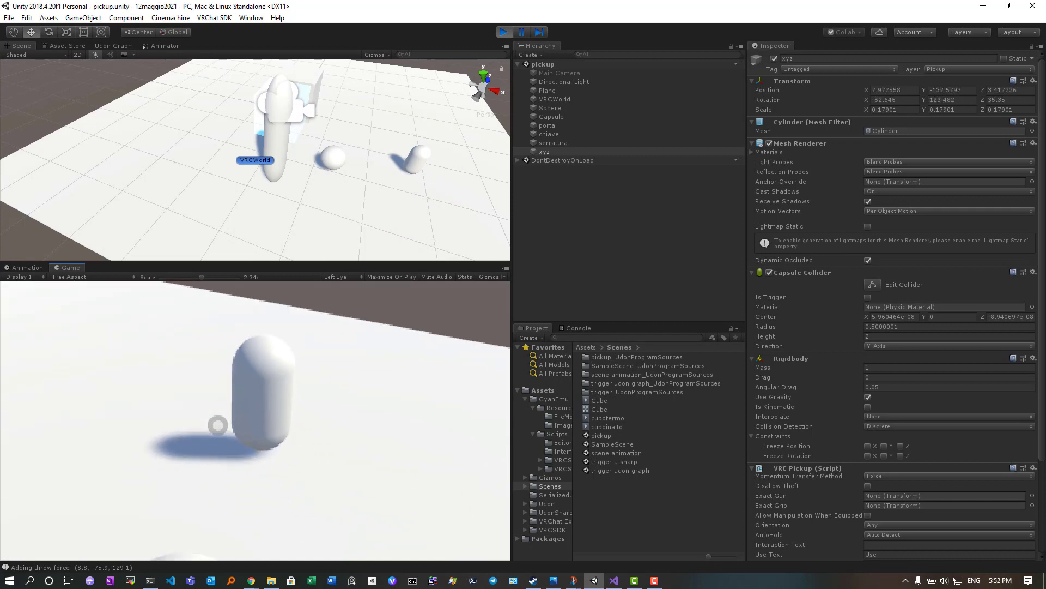
pyautogui.click(218, 425)
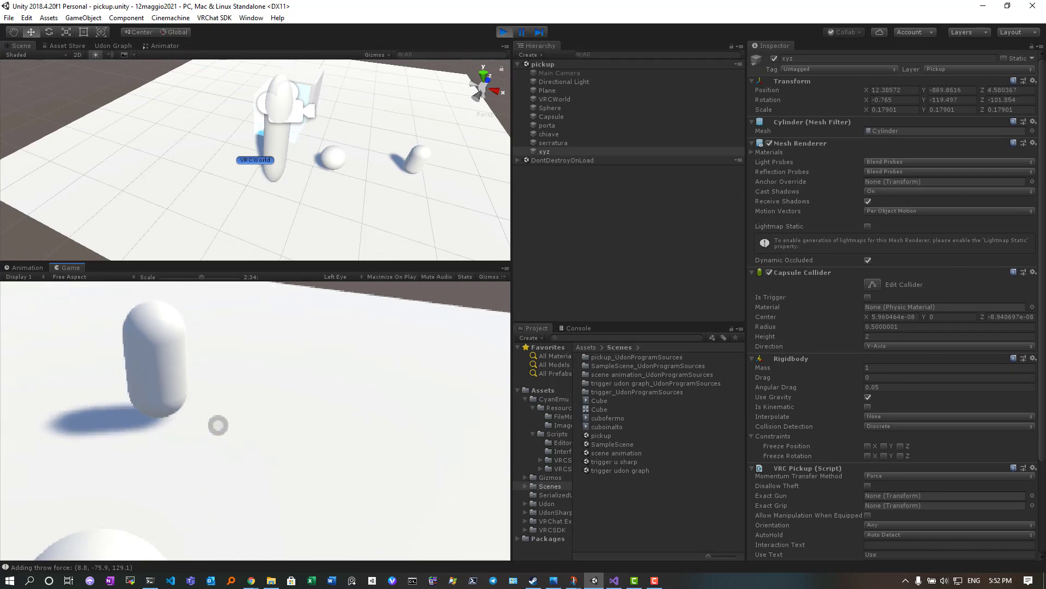
pyautogui.click(218, 425)
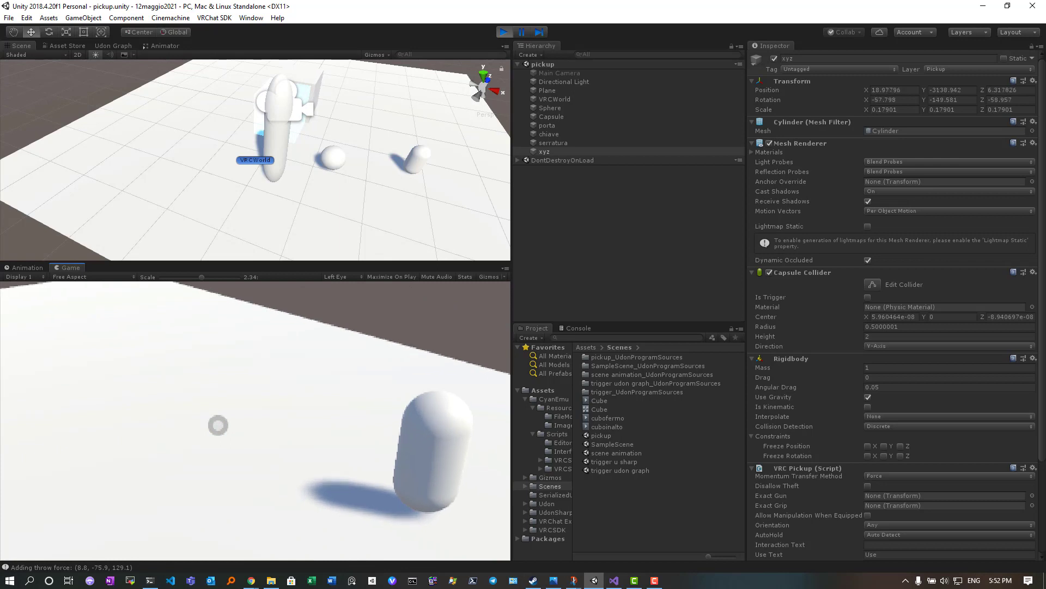
pyautogui.press('Escape')
pyautogui.click(502, 31)
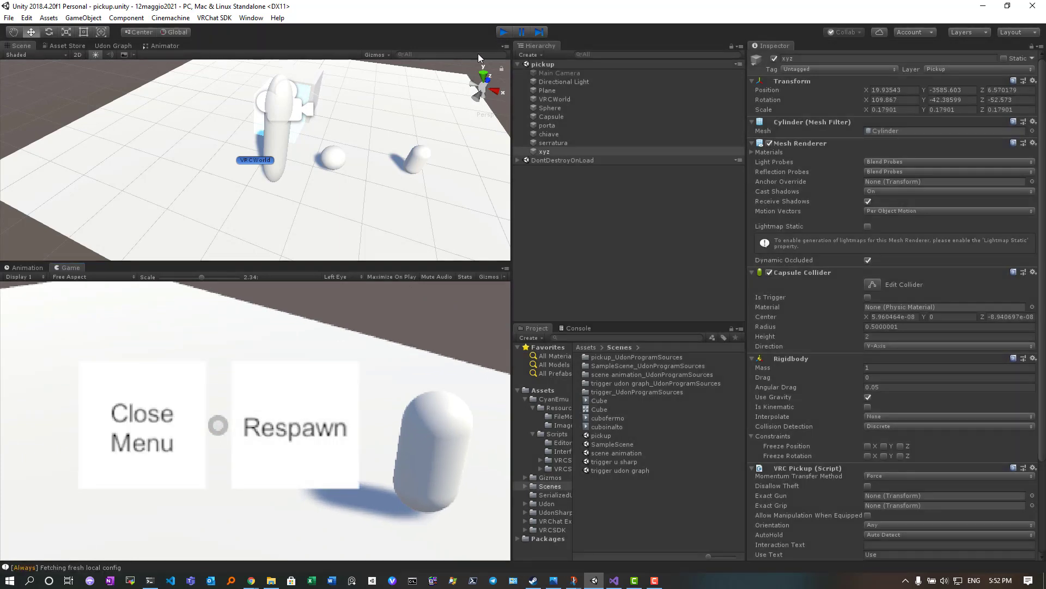